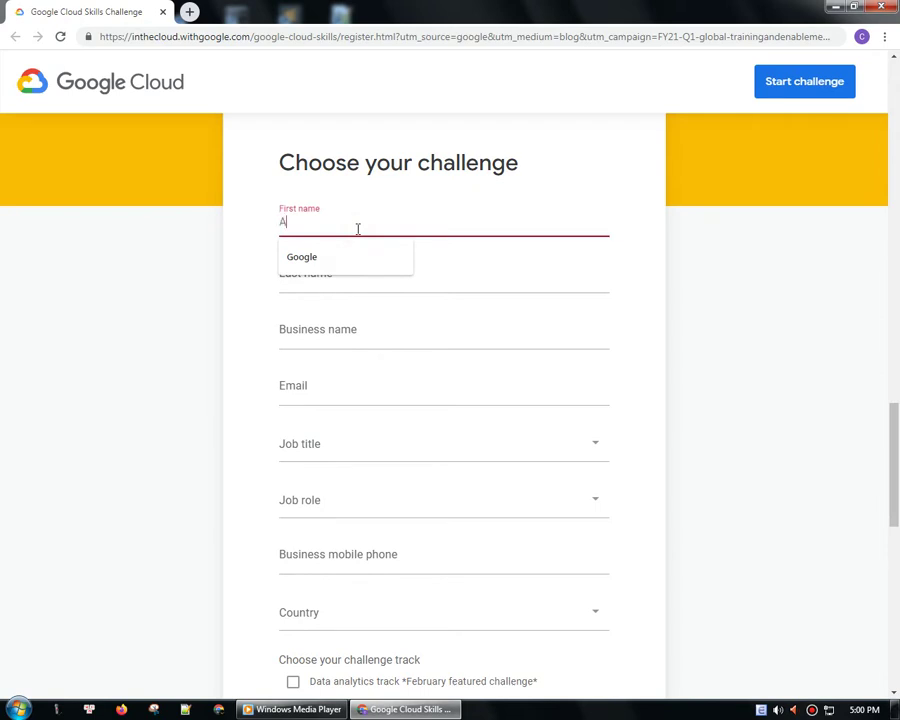
- Enter the registrant's first and last name and 9xcongit as the business name
key(Tab)
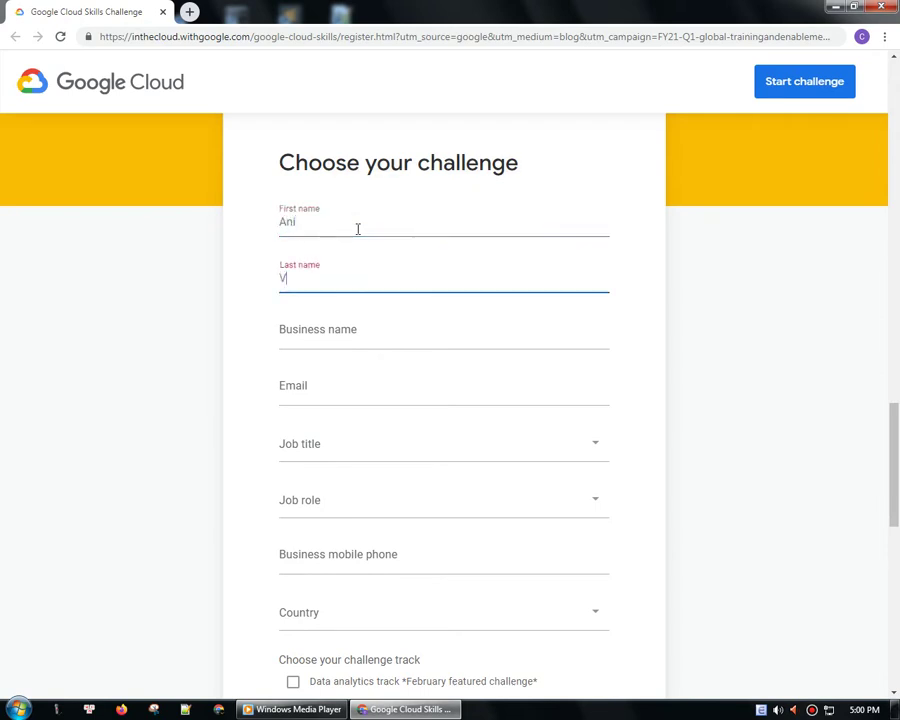
key(Tab)
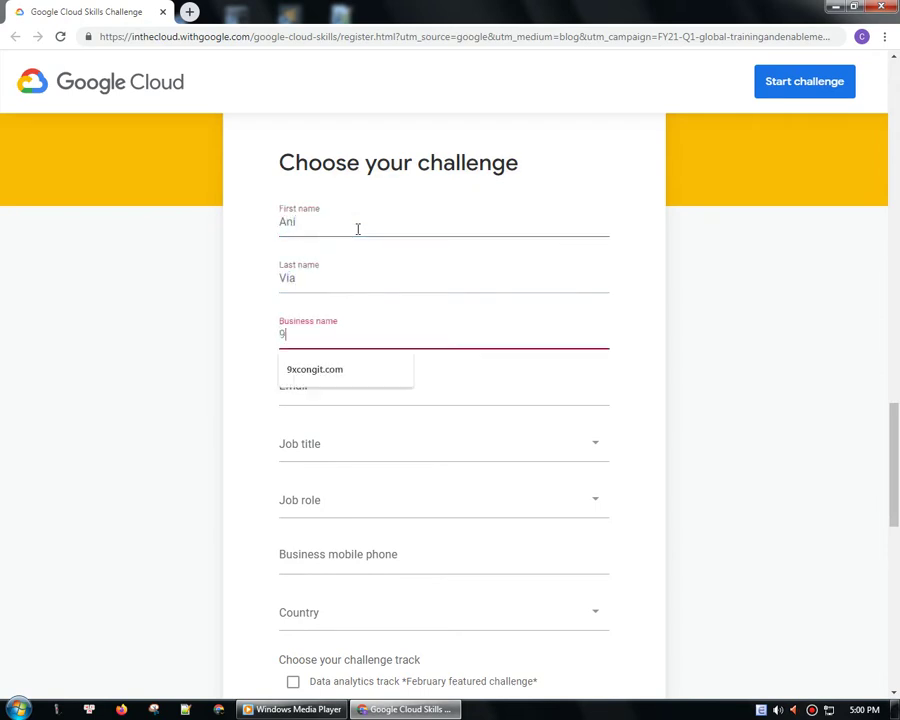
key(Tab)
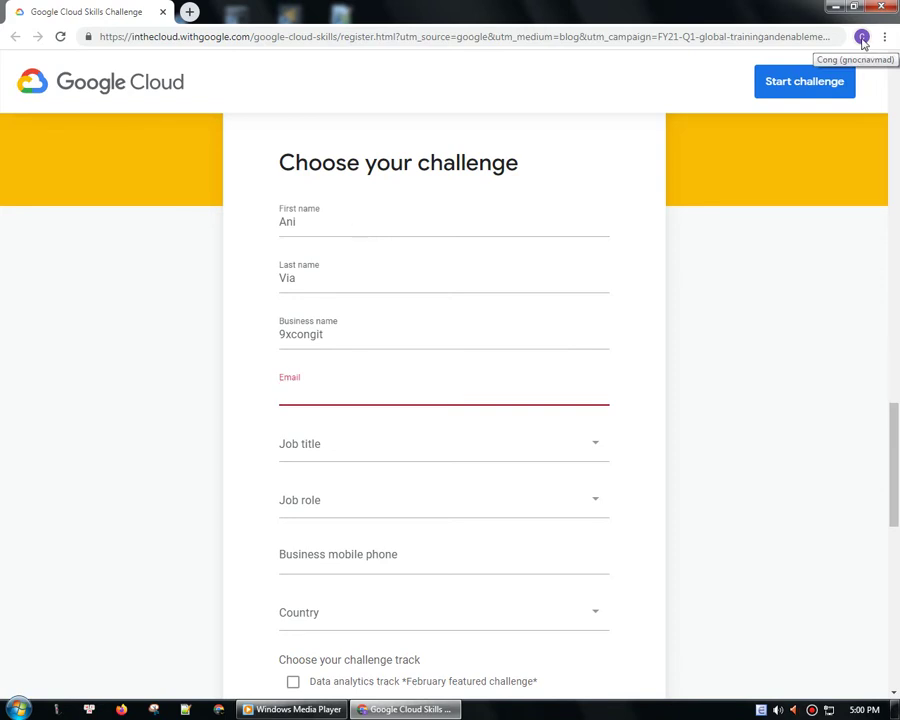
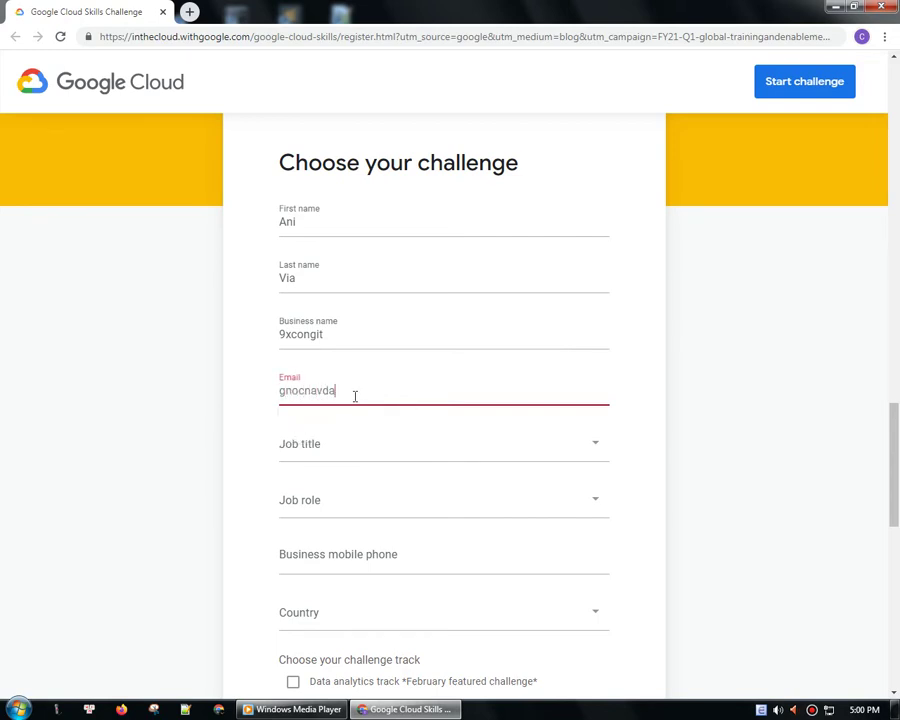
- Fill in the registrant's email from the autofill suggestion and 9xcongit.com as the website
key(BackSpace)
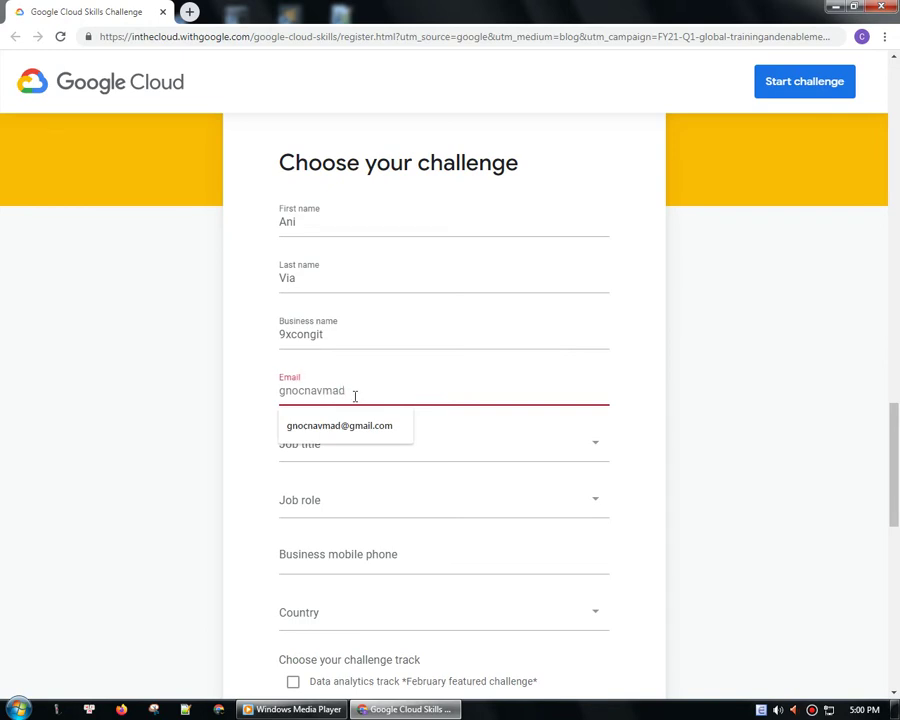
click(351, 425)
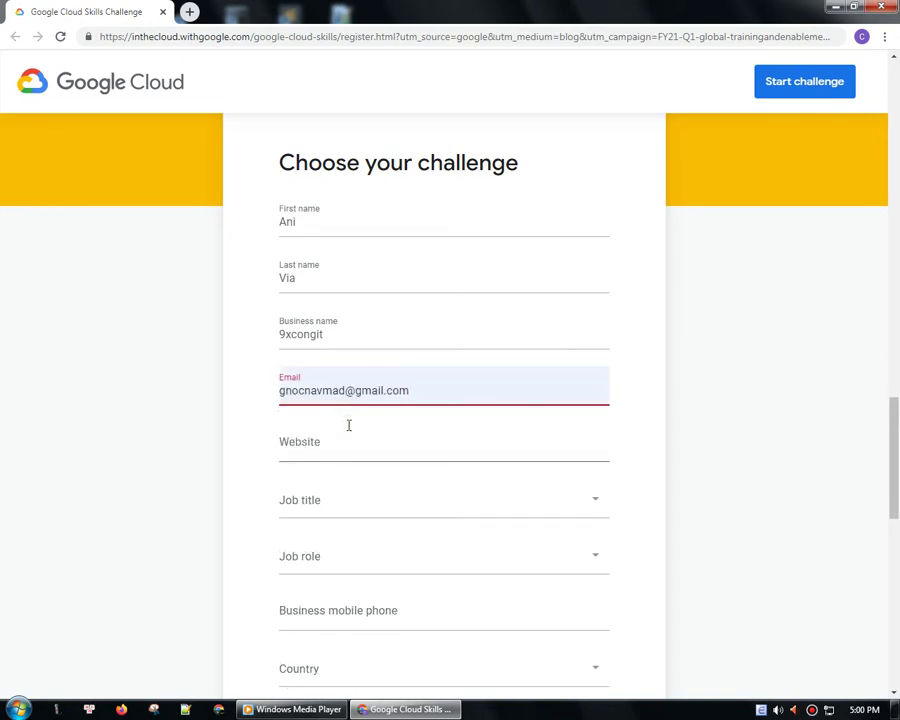
click(329, 450)
text(9x)
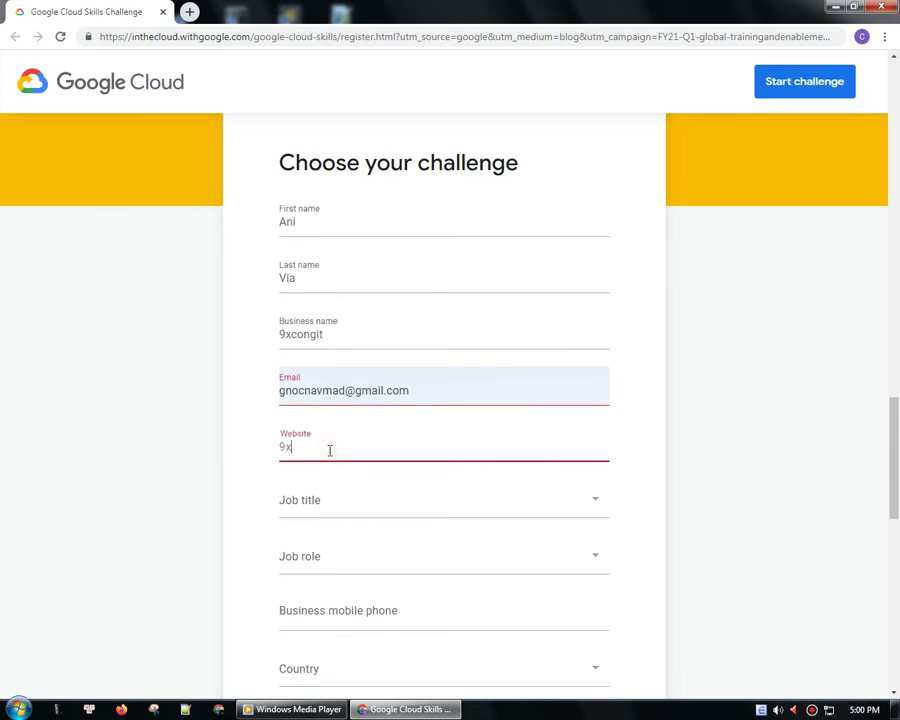
text(congit.com)
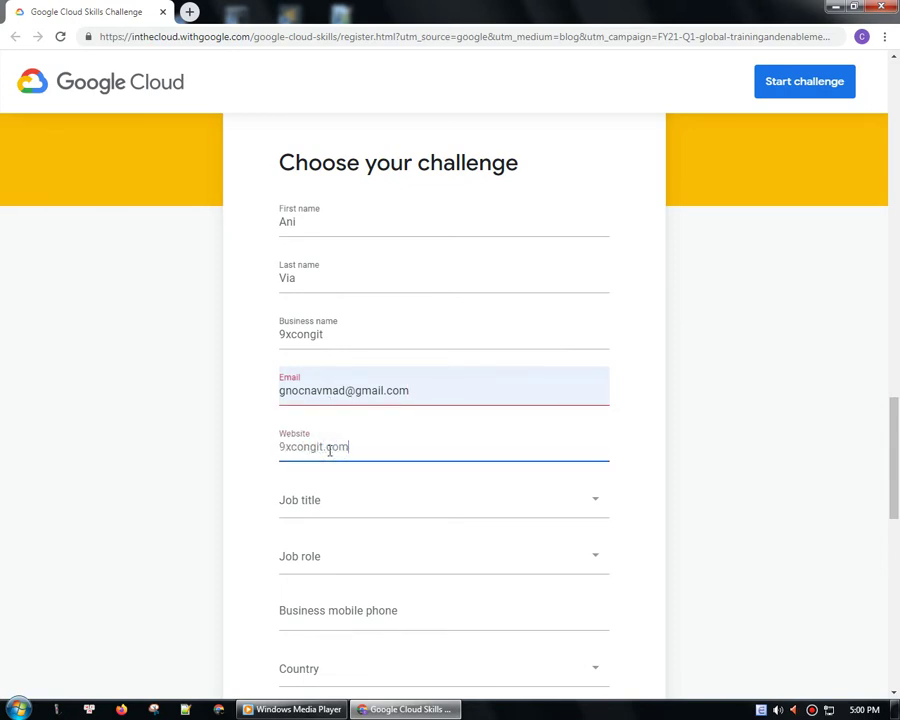
scroll(329, 450, down, 2)
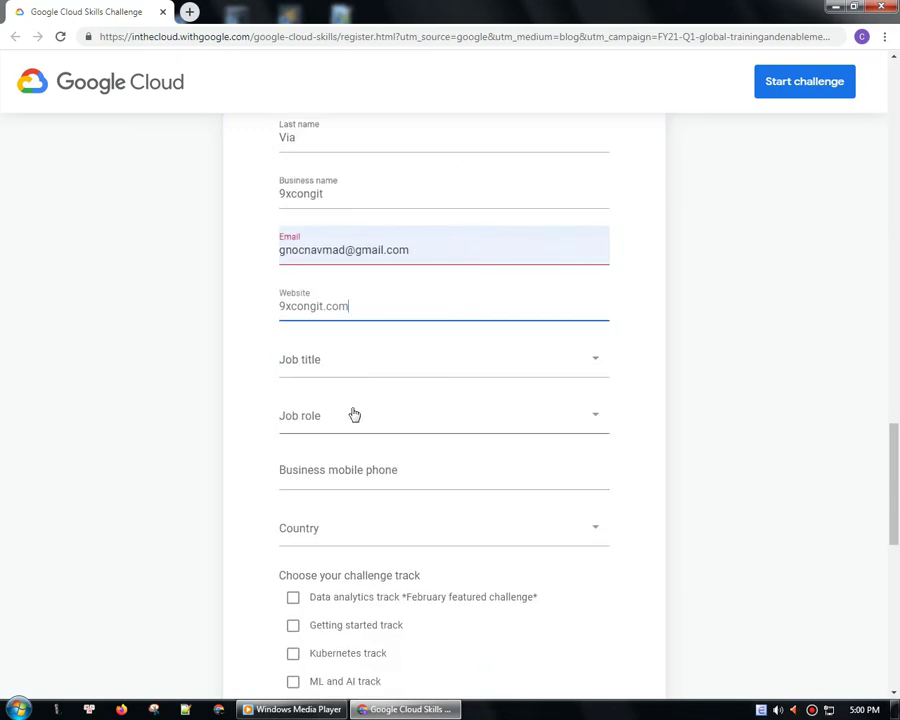
click(198, 362)
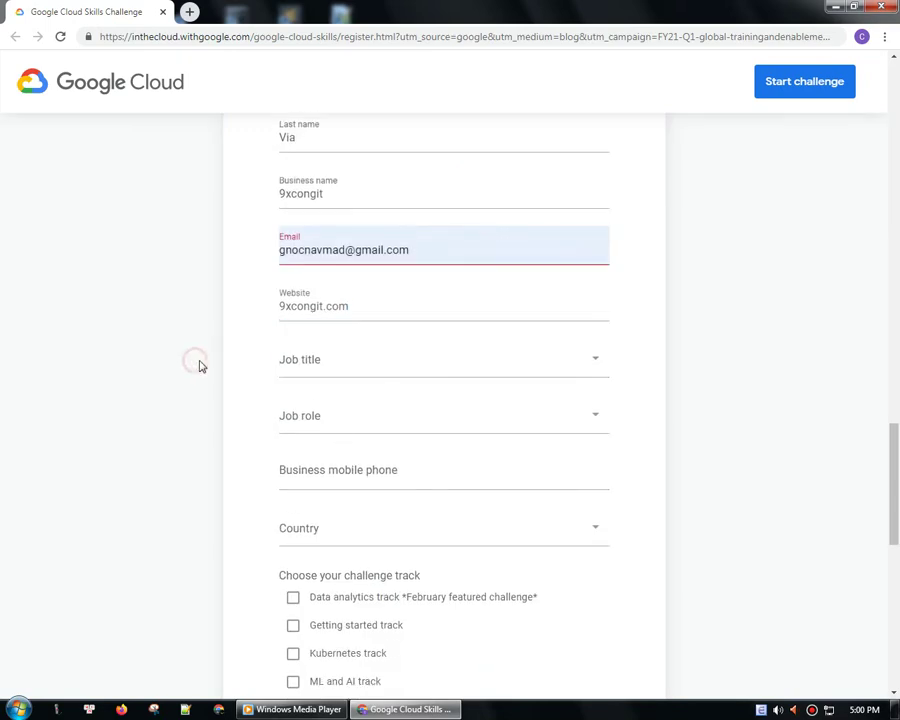
- Set the job title to Administrator and the job role to Other, and enter the business phone number
click(371, 368)
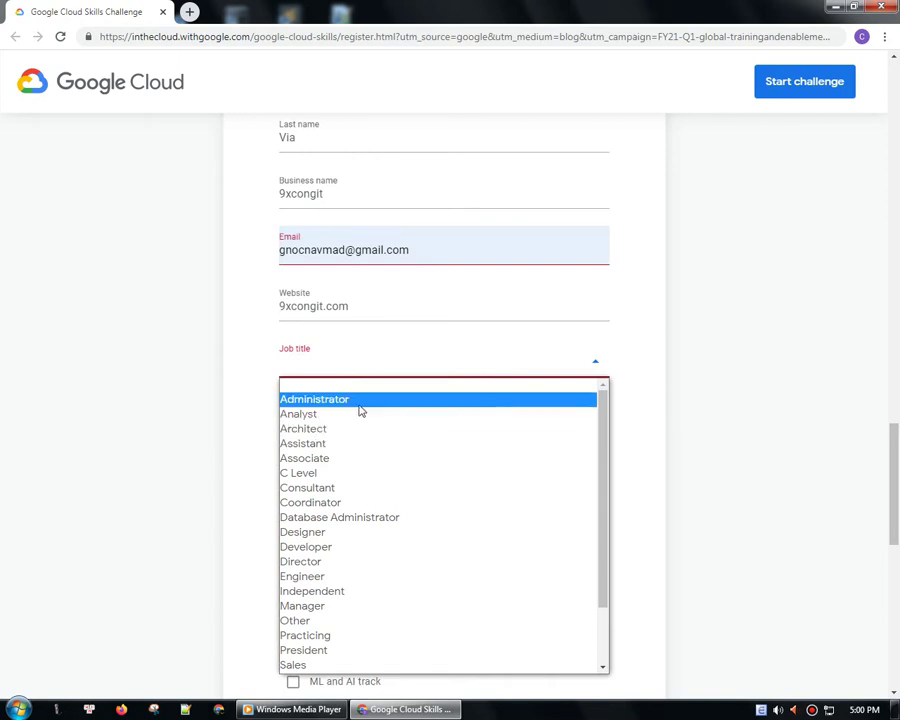
click(361, 408)
scroll(355, 428, down, 3)
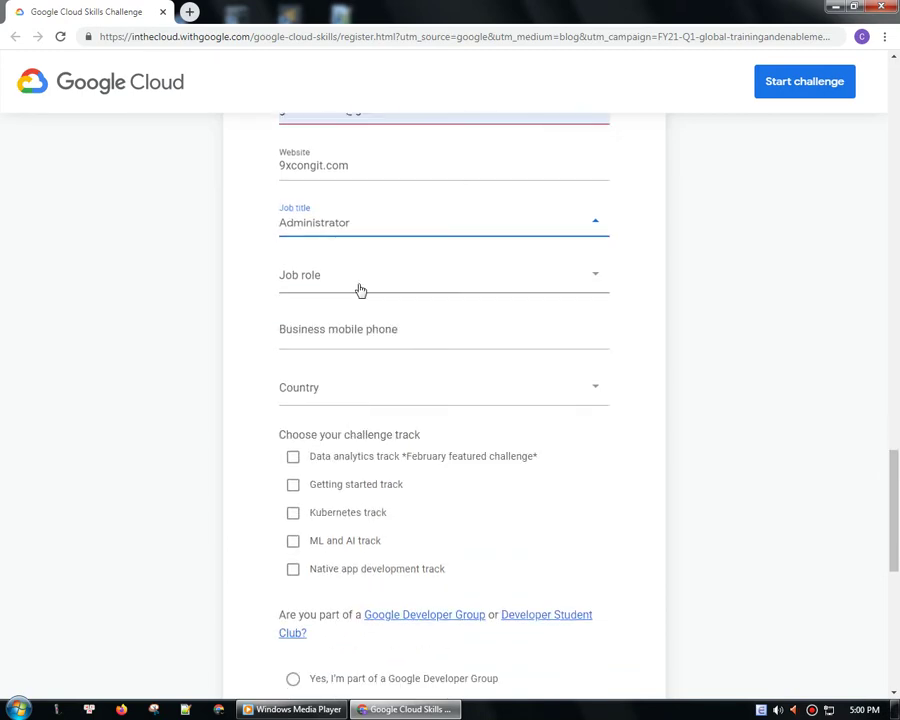
click(361, 290)
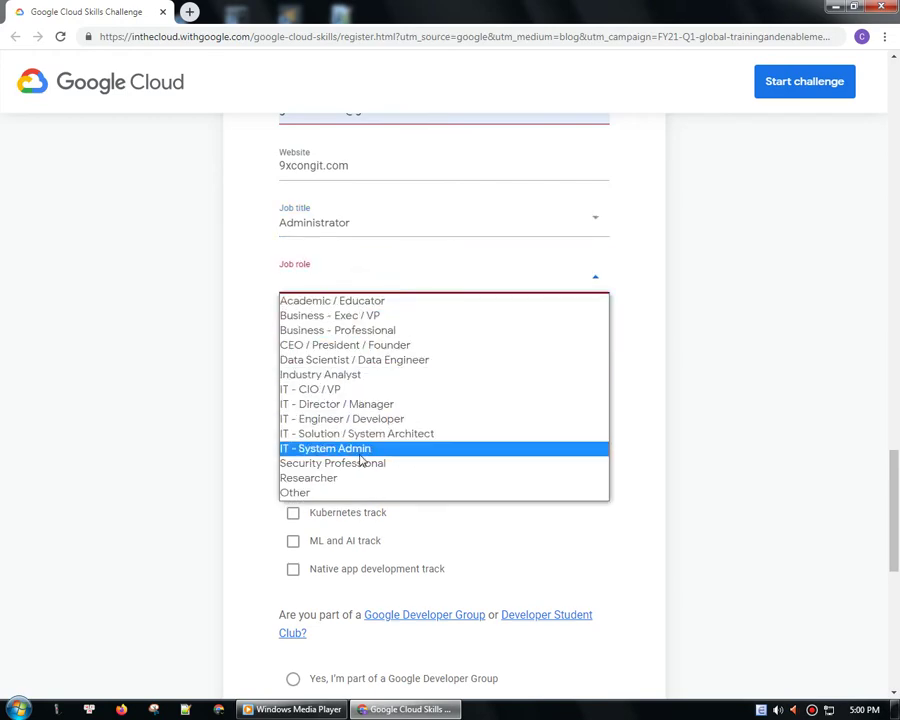
click(354, 493)
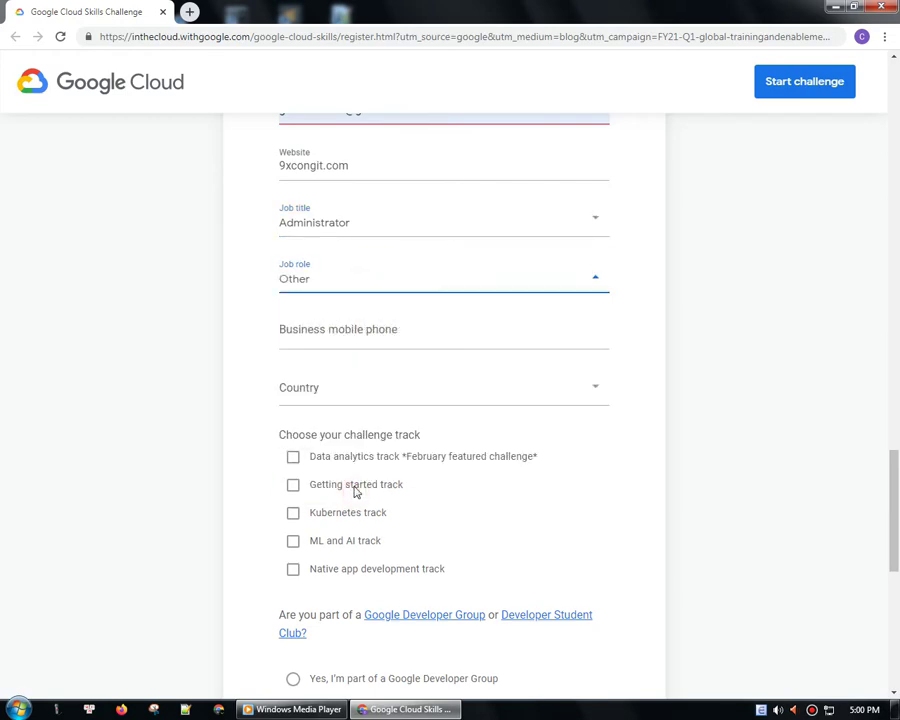
click(350, 329)
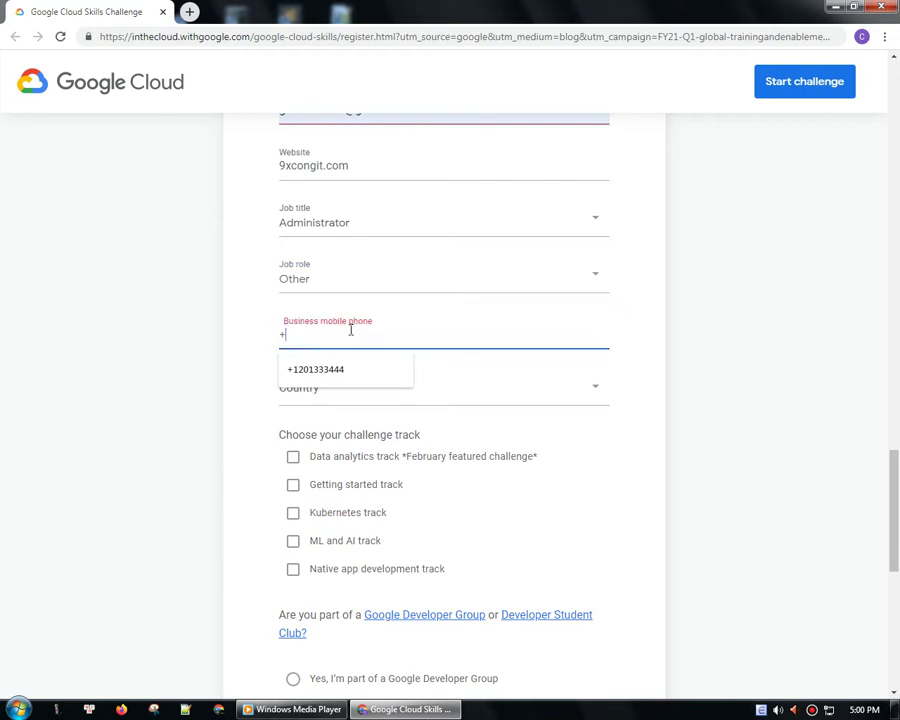
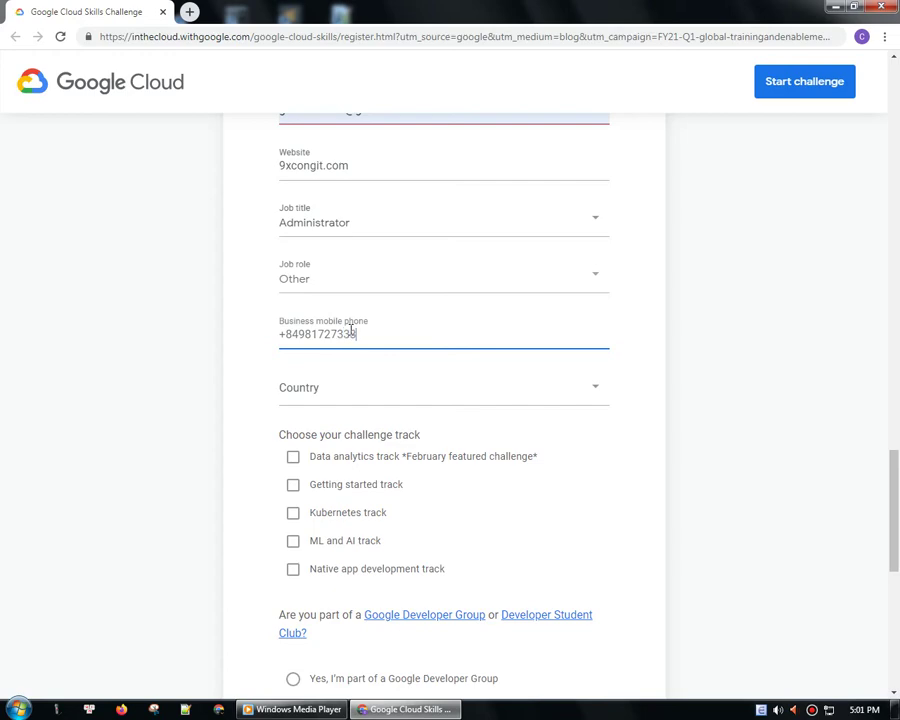
- Choose Vietnam as the country and sign up for the Getting started track
scroll(368, 342, down, 1)
click(372, 326)
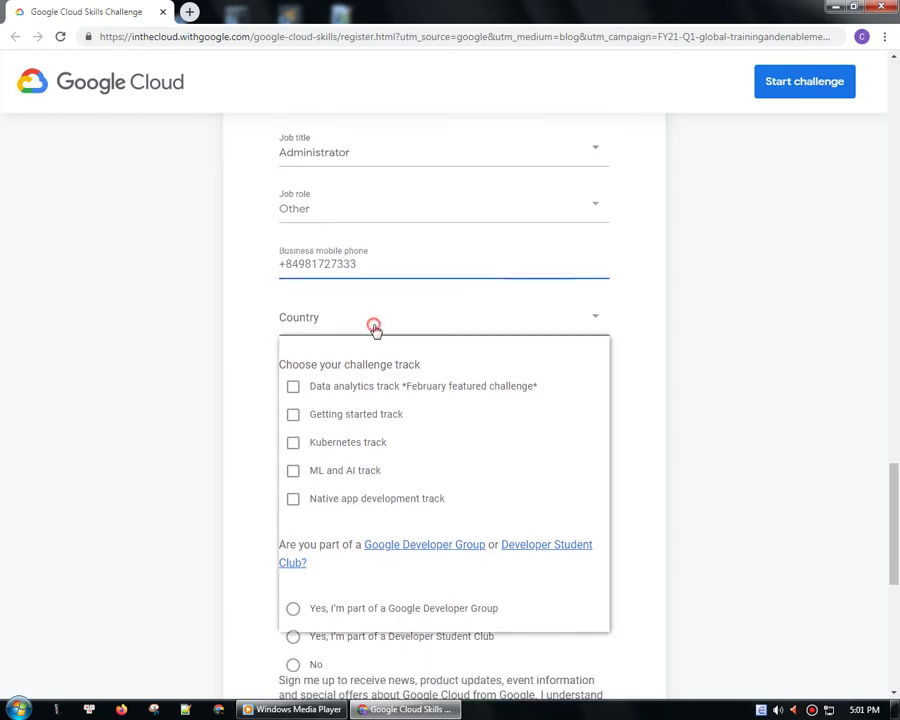
scroll(381, 453, down, 20)
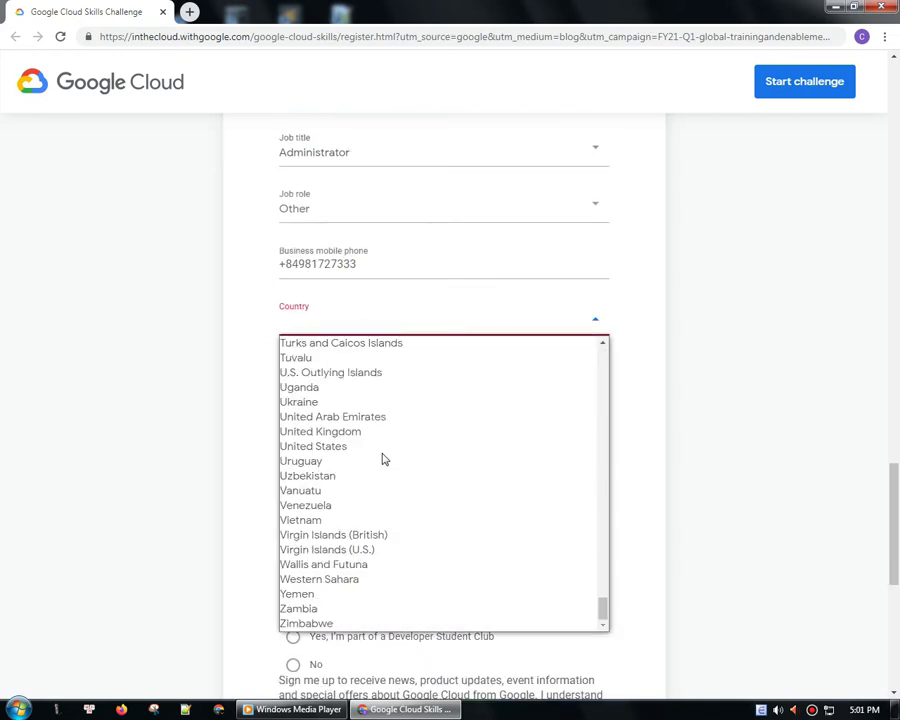
click(344, 521)
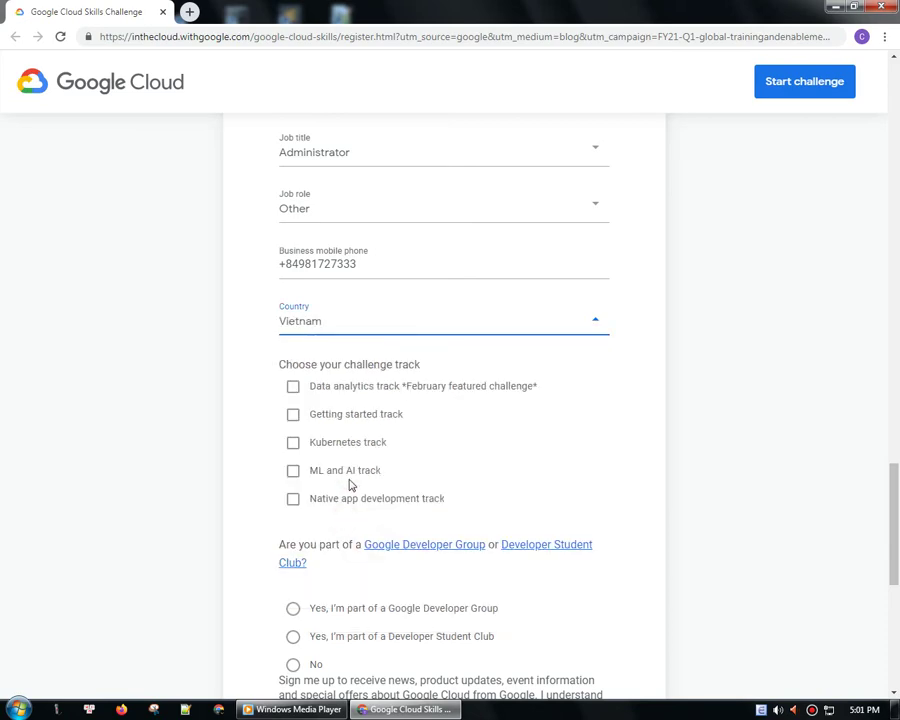
click(293, 414)
- Answer No to the developer group and news questions, then submit the registration
scroll(210, 455, down, 1)
scroll(198, 462, down, 1)
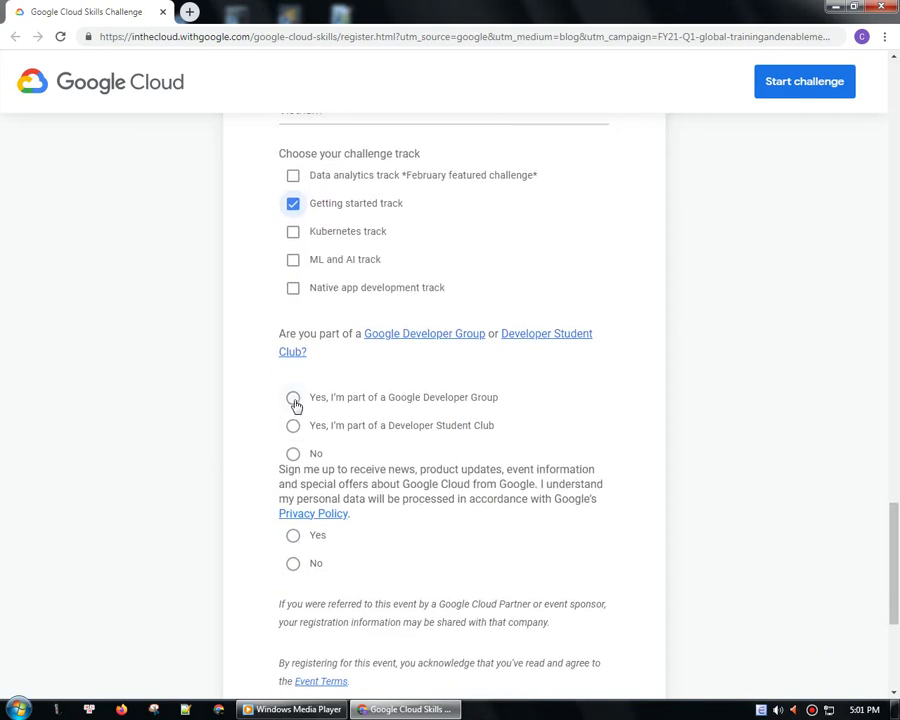
click(292, 455)
scroll(310, 470, down, 1)
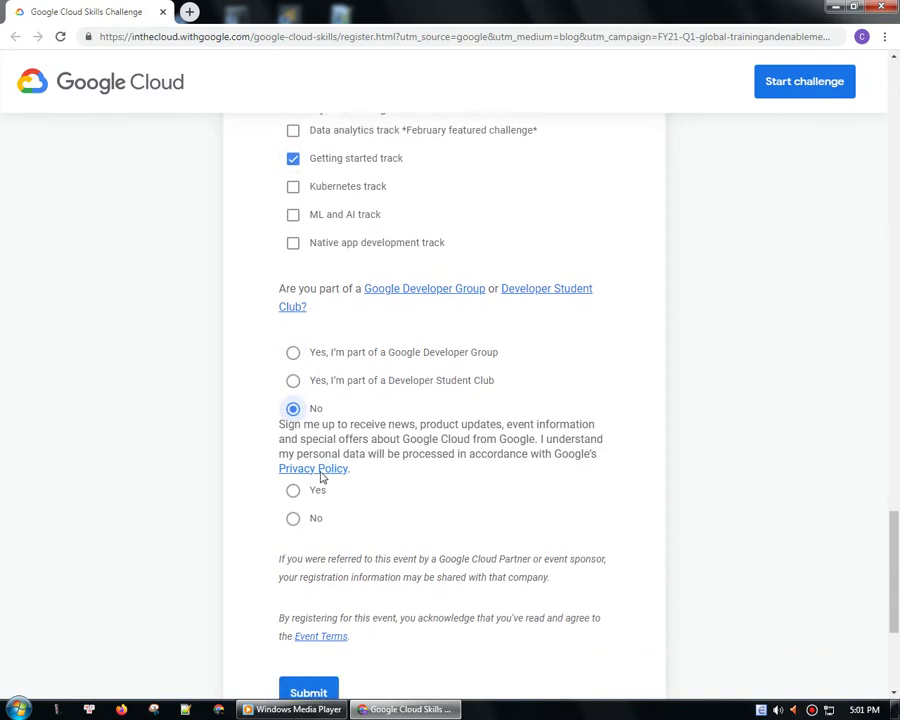
click(292, 493)
scroll(400, 510, down, 2)
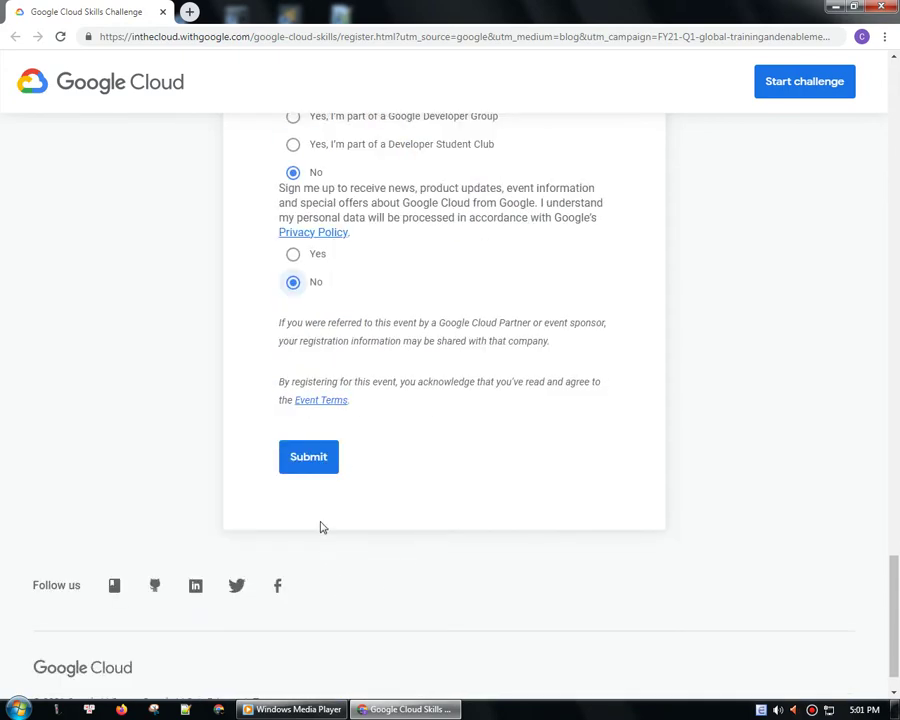
click(311, 462)
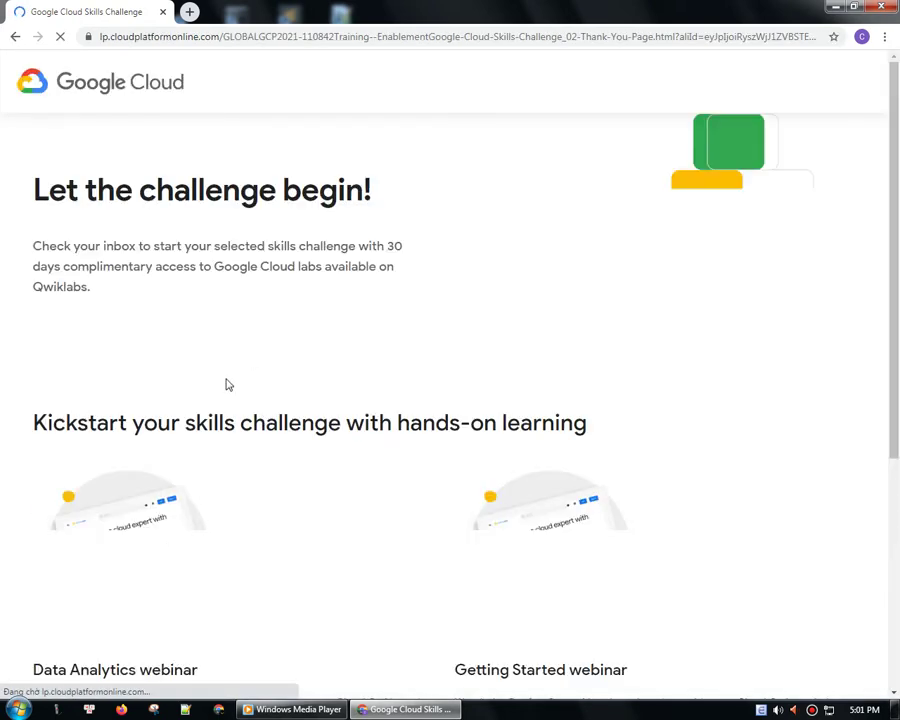
- Review the Let the challenge begin! confirmation text, then open a new browser tab
triple_click(233, 200)
drag(36, 245, 141, 291)
click(198, 298)
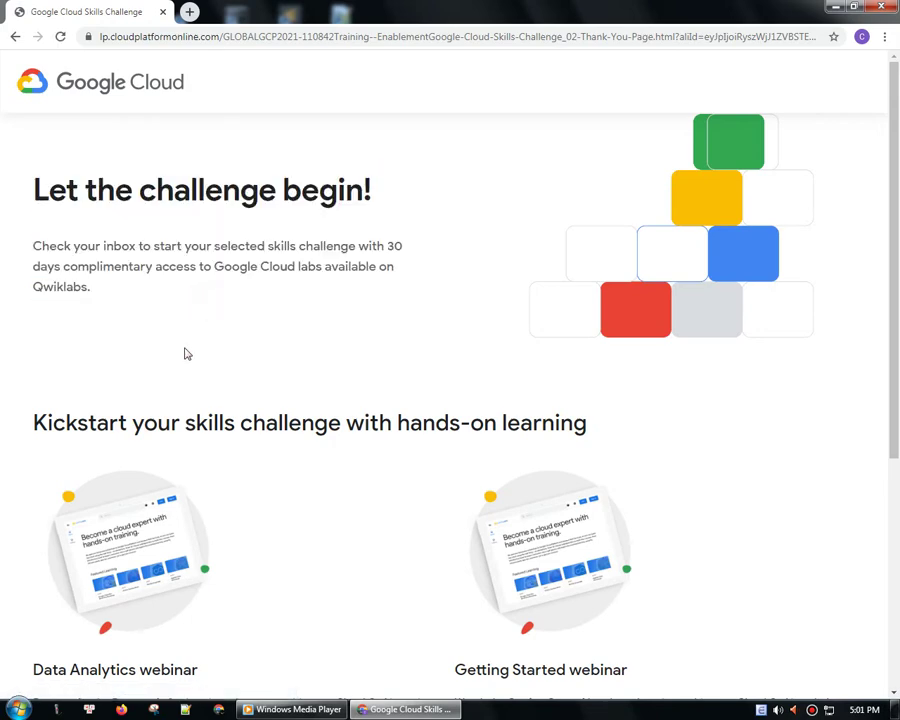
click(189, 12)
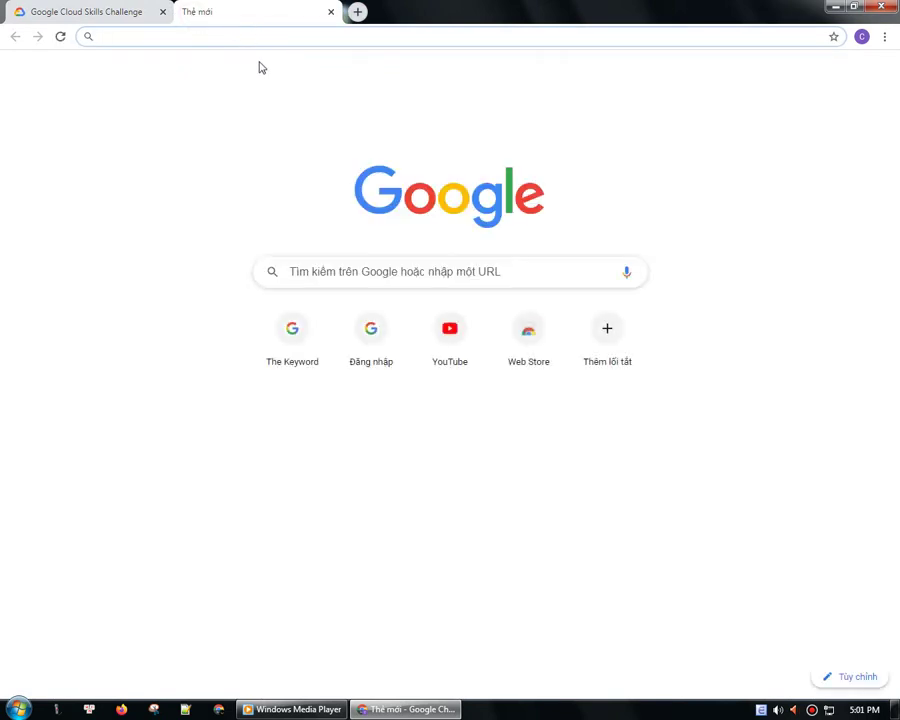
- Load the Gmail inbox in the new tab, refresh it, and return to the challenge page
click(752, 80)
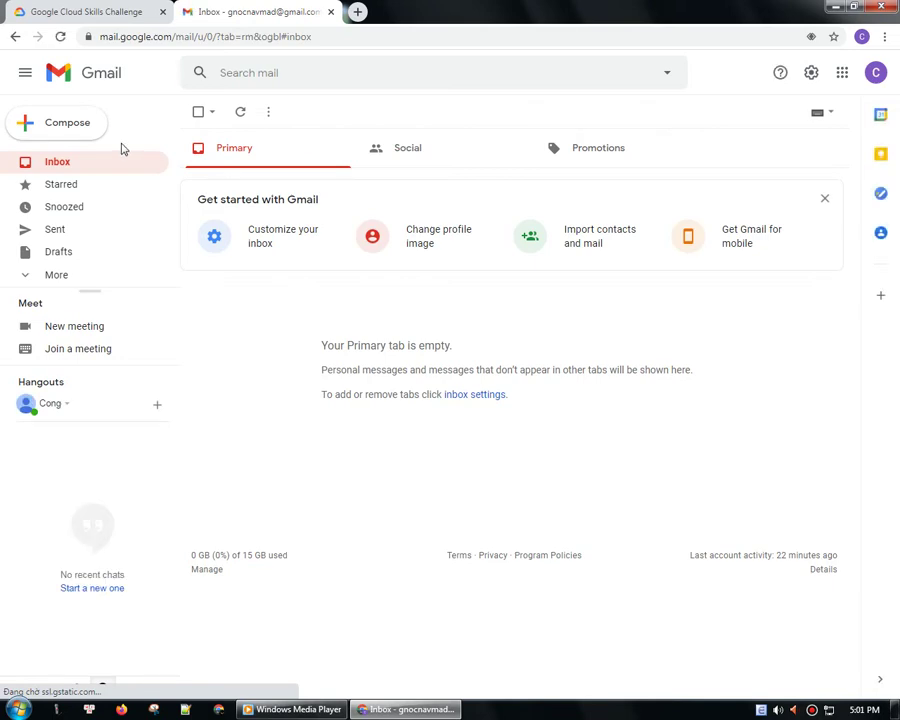
click(61, 37)
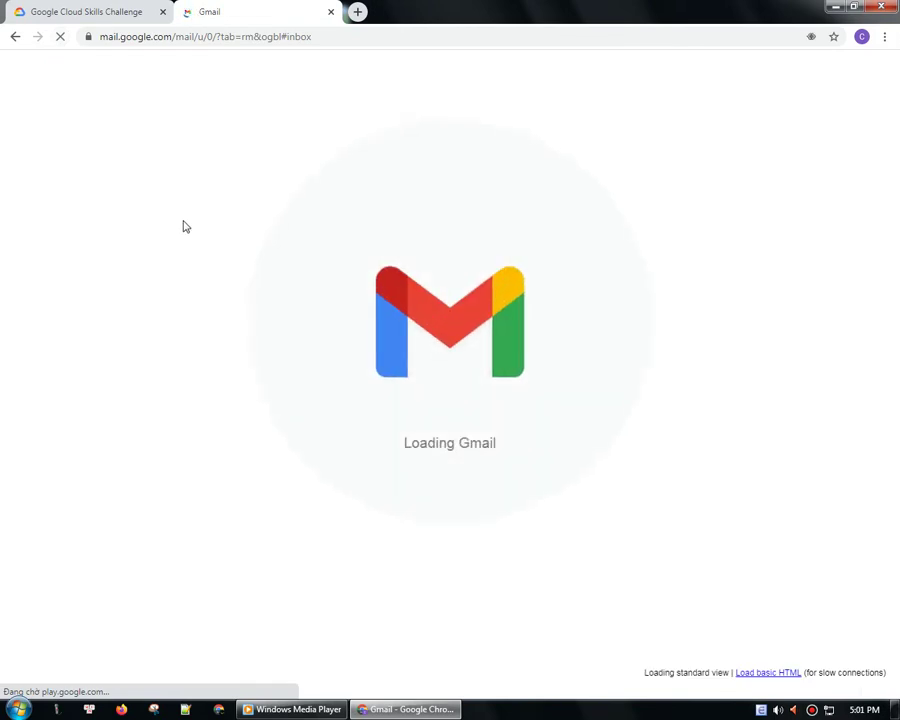
click(139, 8)
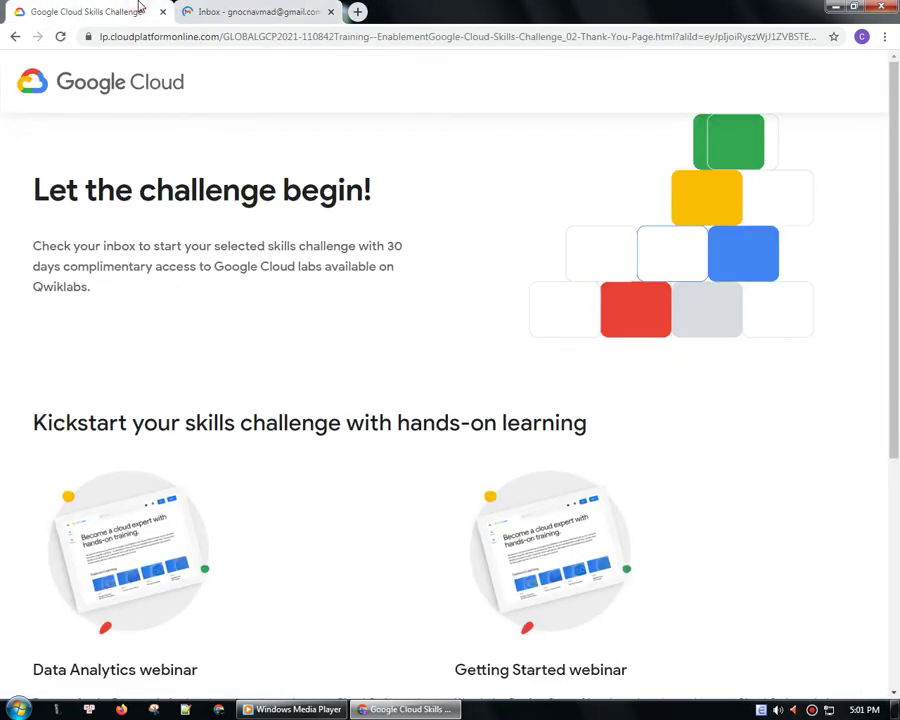
- Load 9xcongit.com in the first tab, check the Gmail tab for mail, and return
click(261, 38)
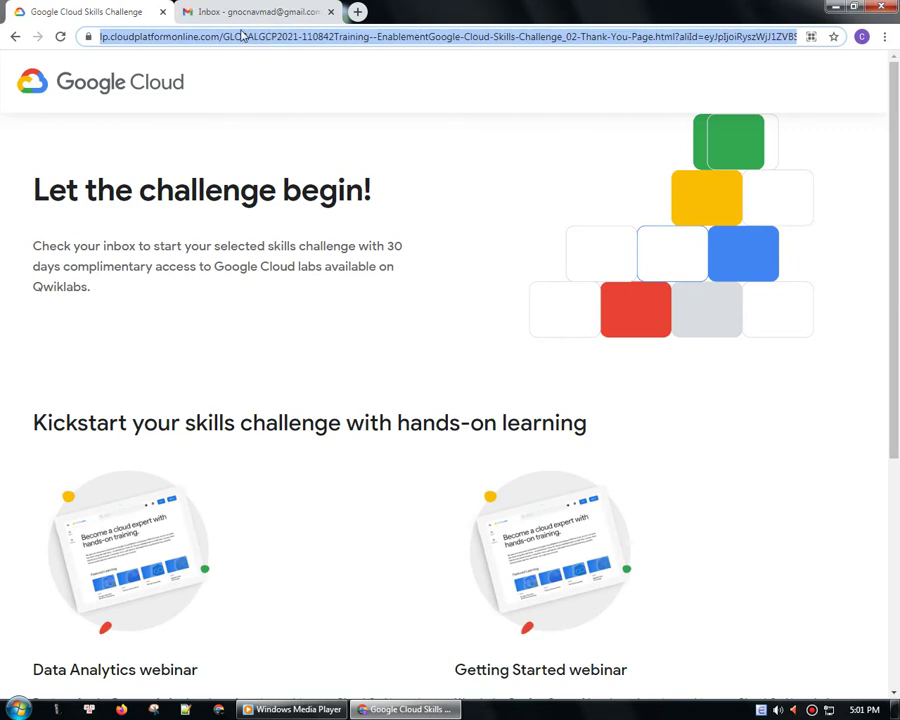
text(9xcongit.com)
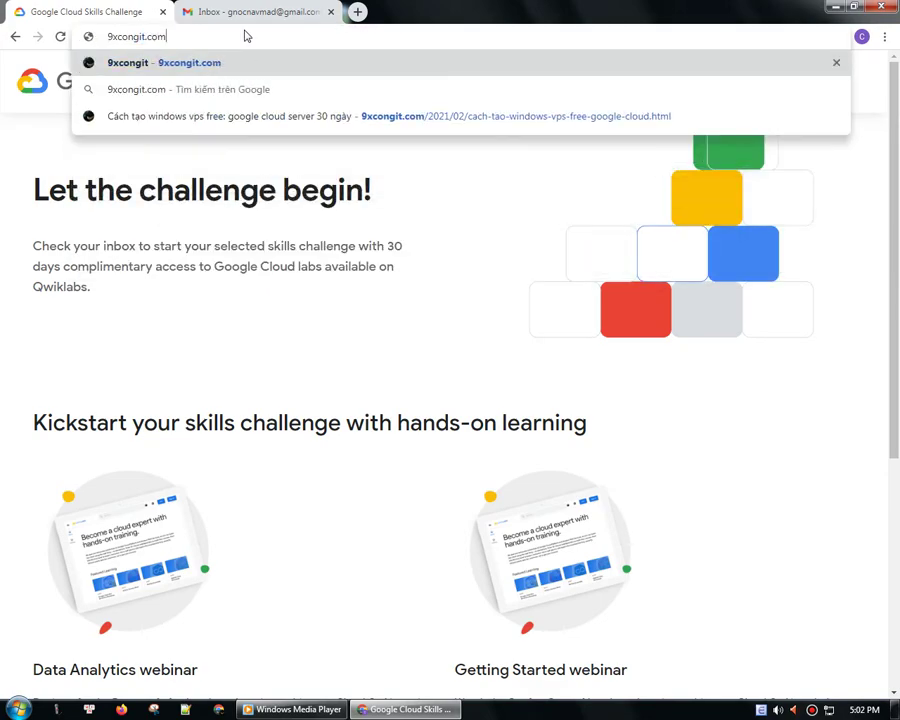
key(Return)
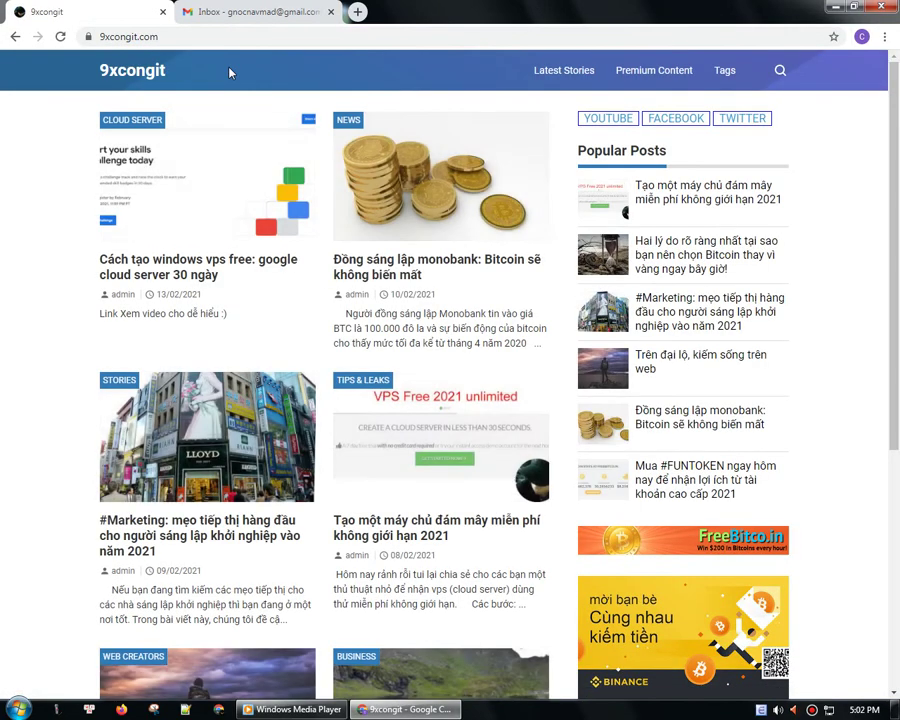
click(290, 12)
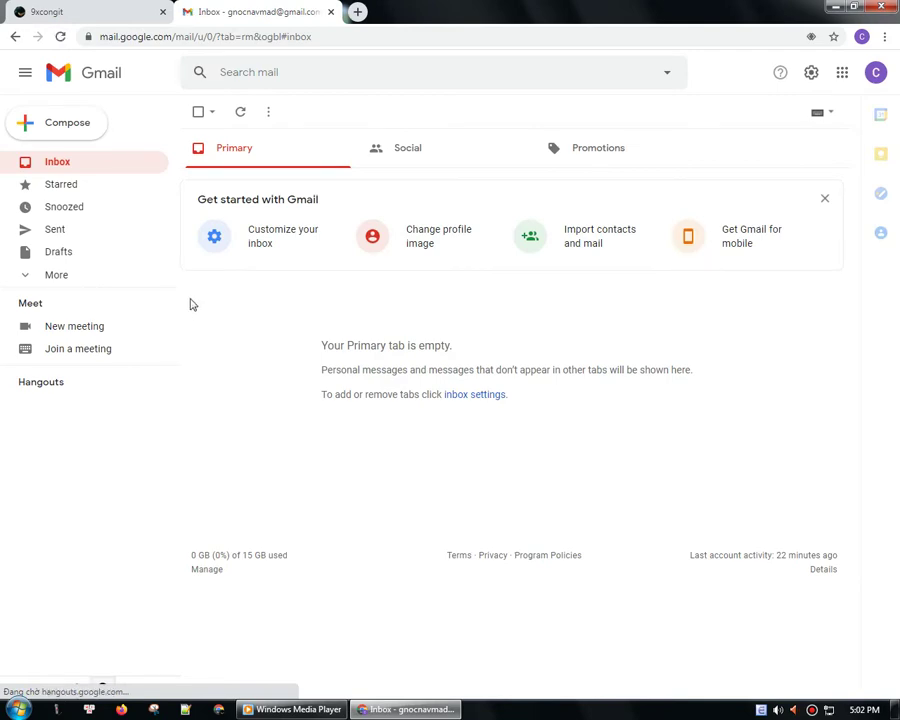
key(ctrl+Tab)
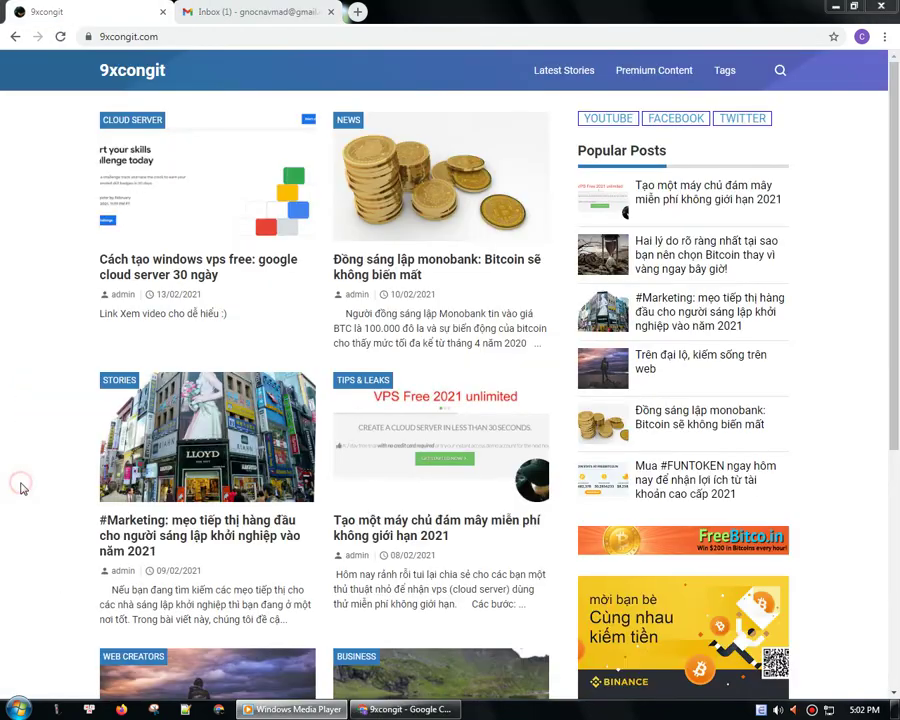
- Read the Google Cloud skills challenge email and follow its Claim offer link for the 30-day free labs
click(250, 12)
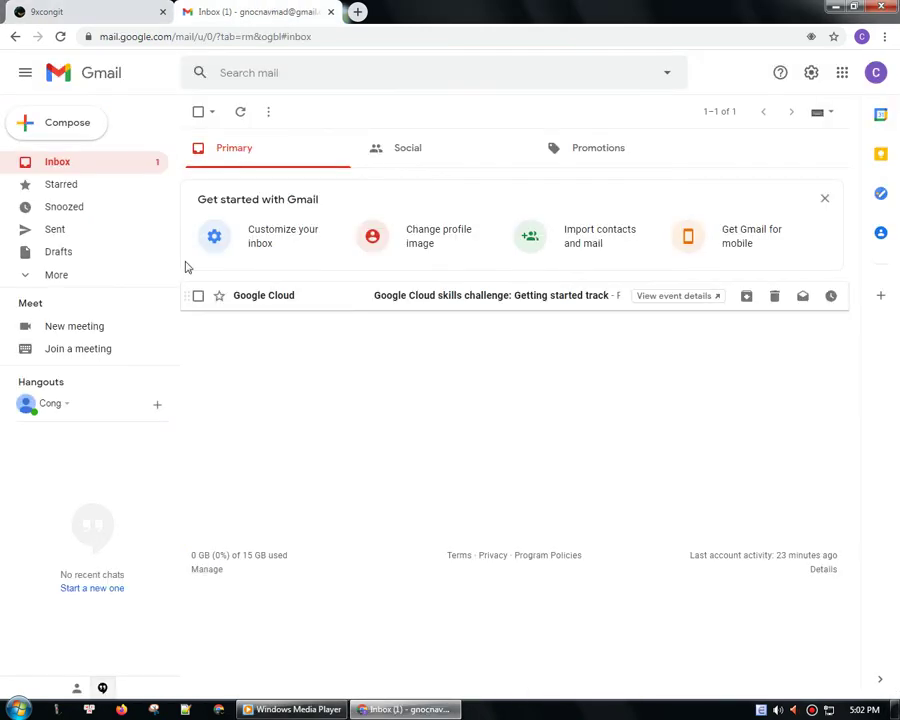
click(431, 304)
scroll(301, 453, down, 2)
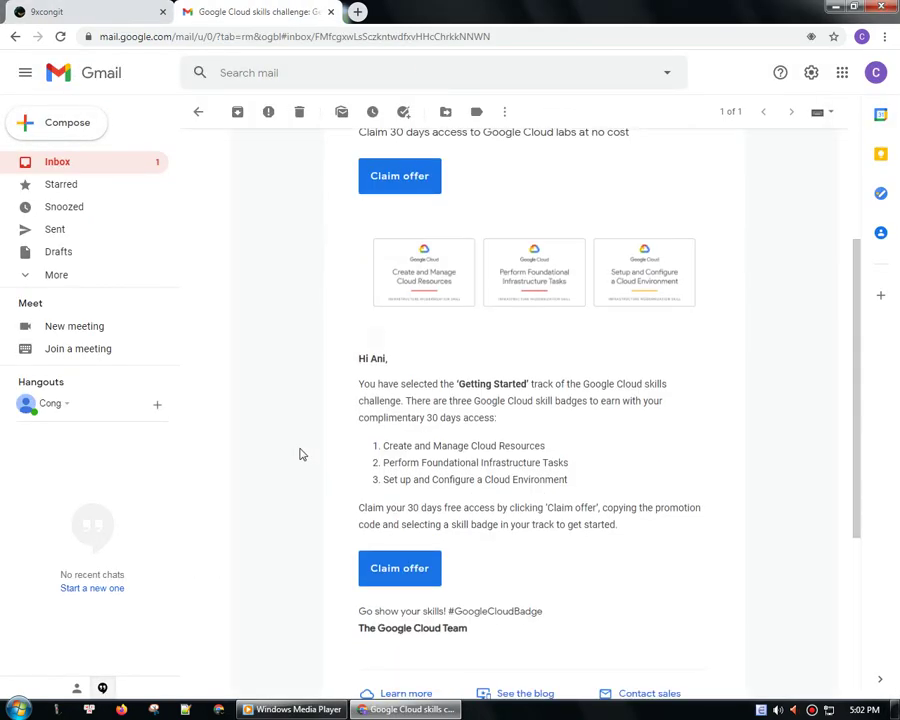
scroll(299, 451, down, 2)
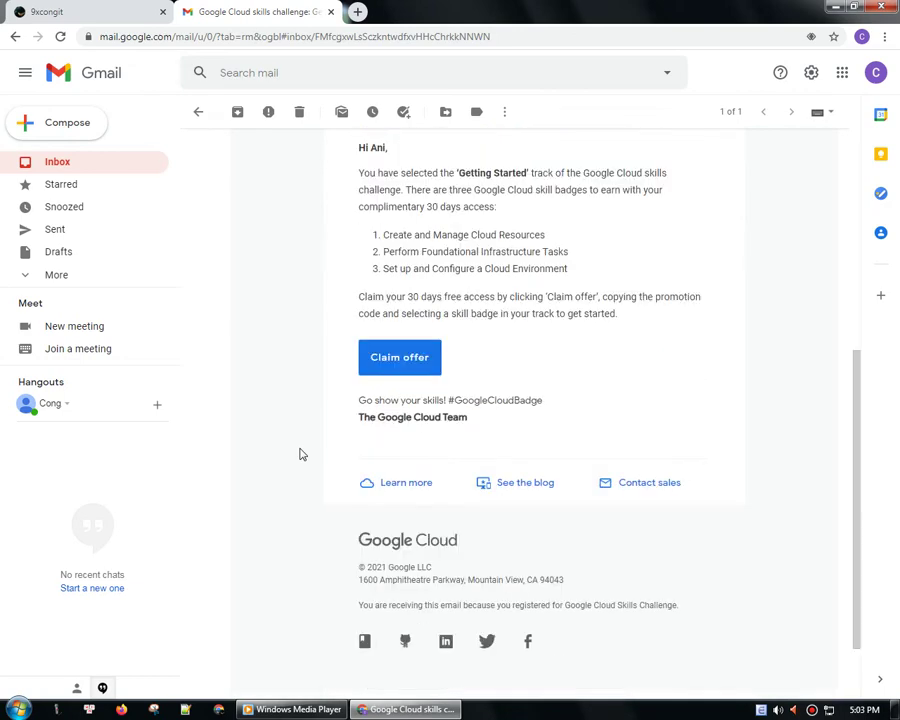
scroll(298, 450, up, 3)
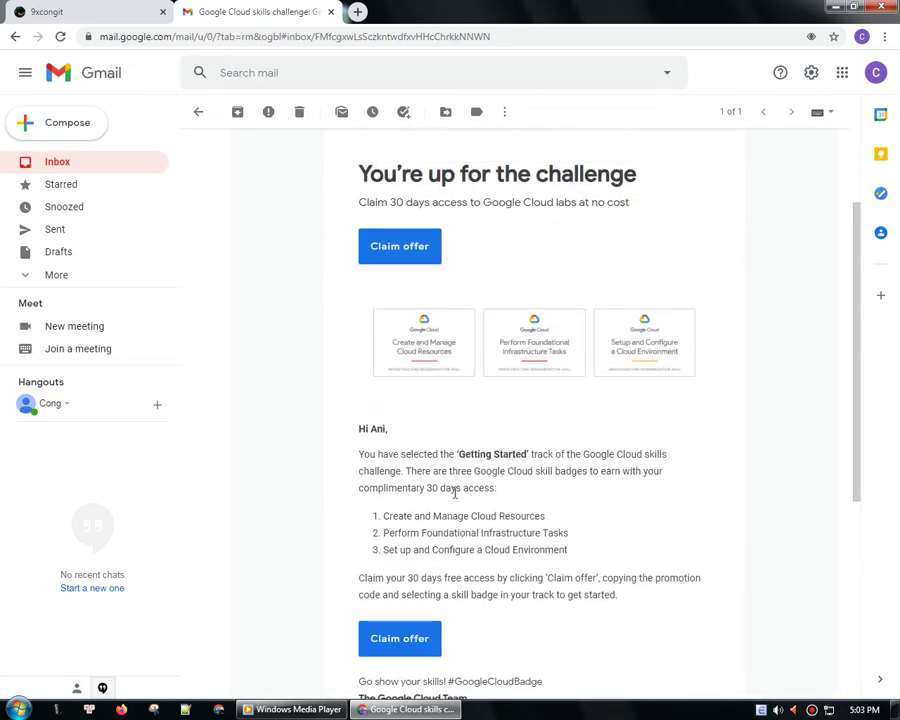
click(408, 259)
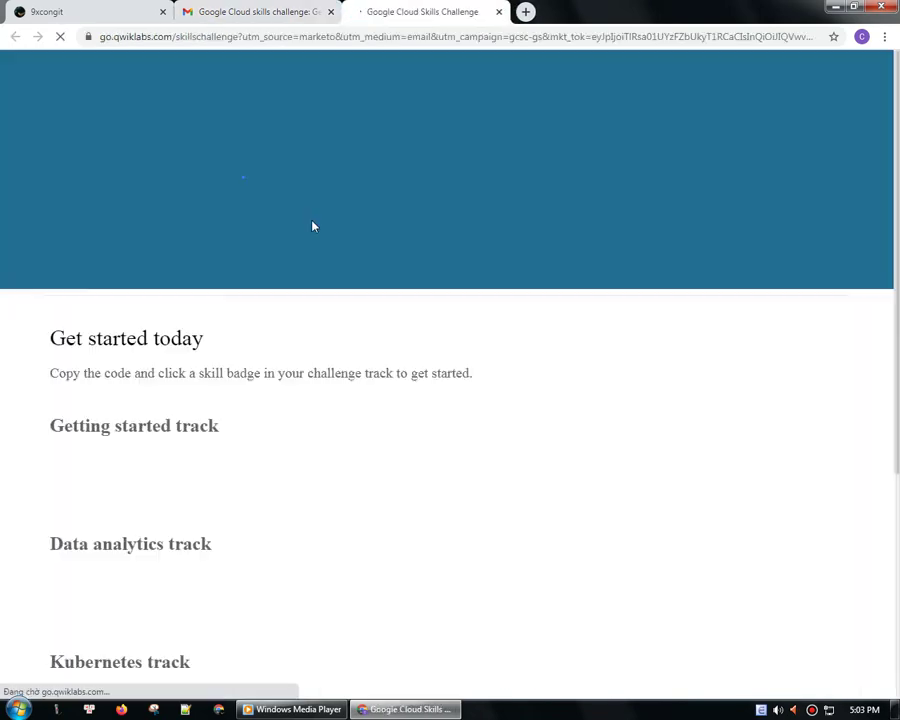
- Close Gmail, copy the challenge promotion code, and go to the Create and Manage Cloud Resources quest
click(331, 14)
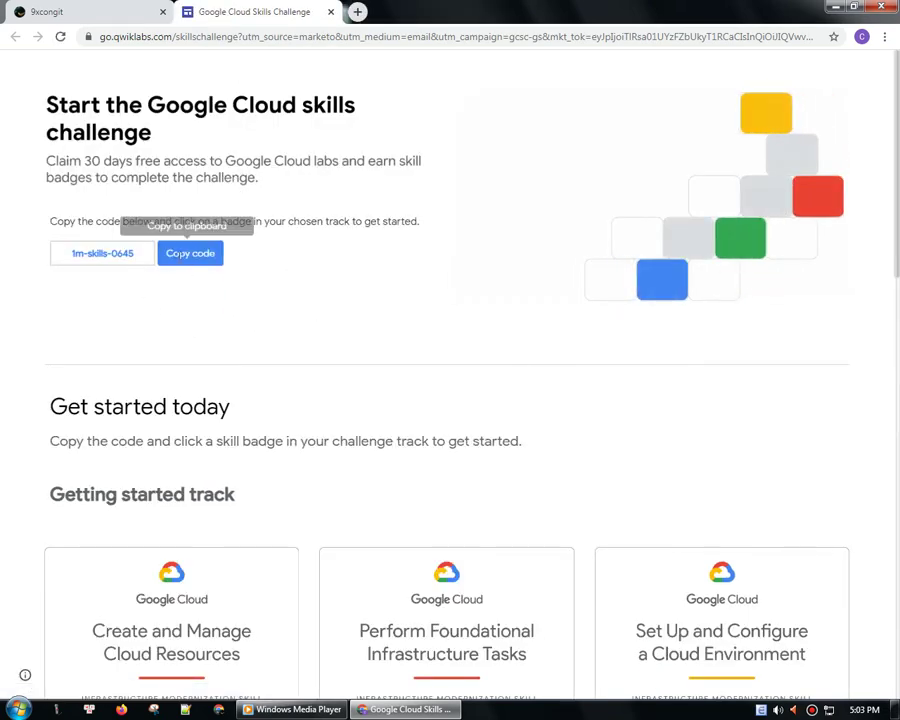
click(188, 253)
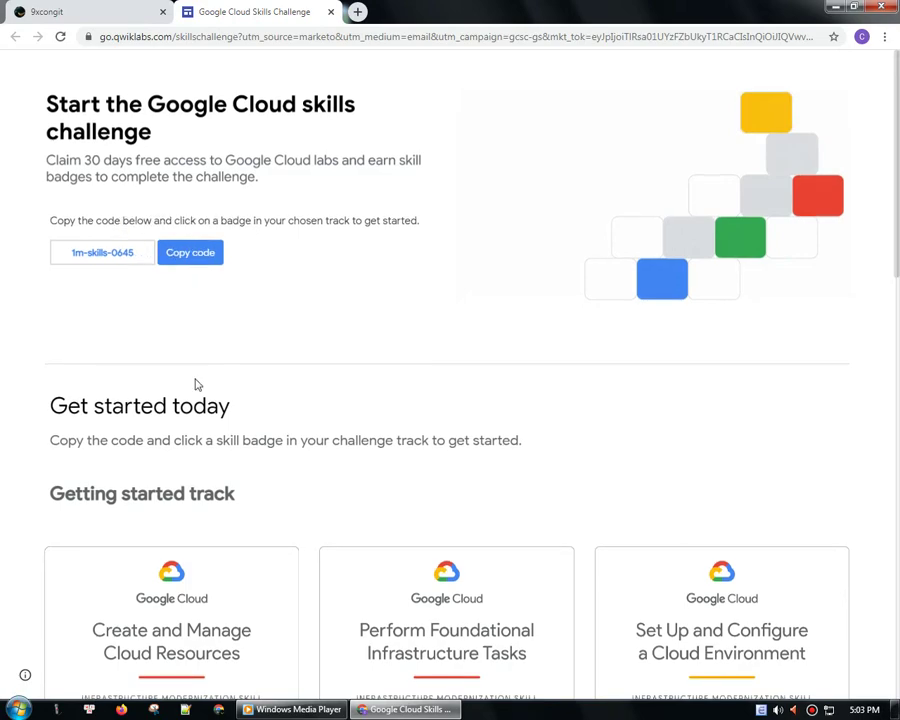
scroll(197, 385, down, 1)
scroll(197, 385, up, 1)
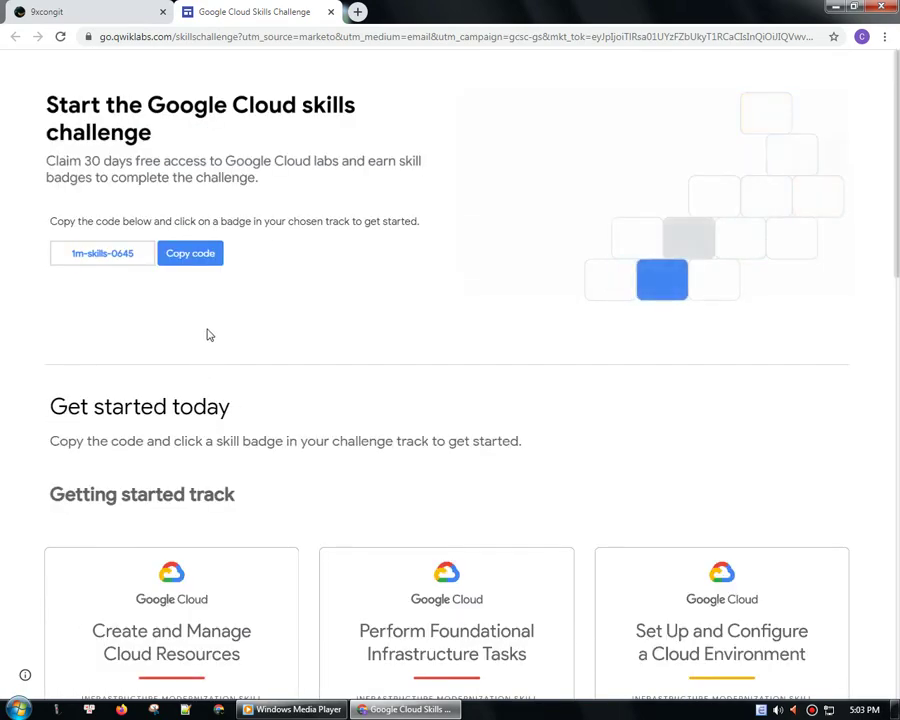
click(198, 253)
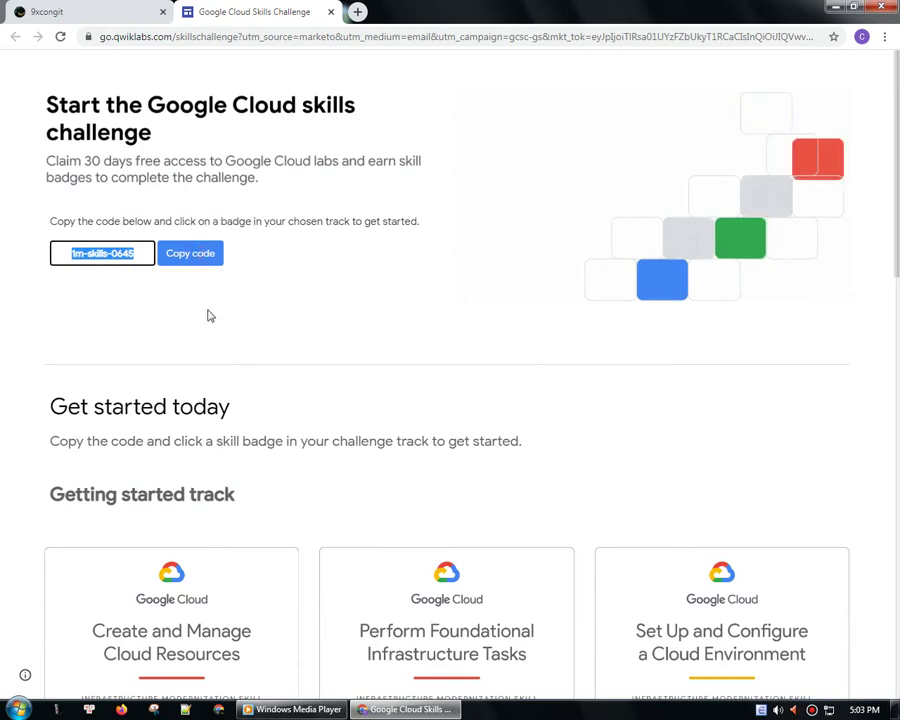
scroll(209, 316, down, 2)
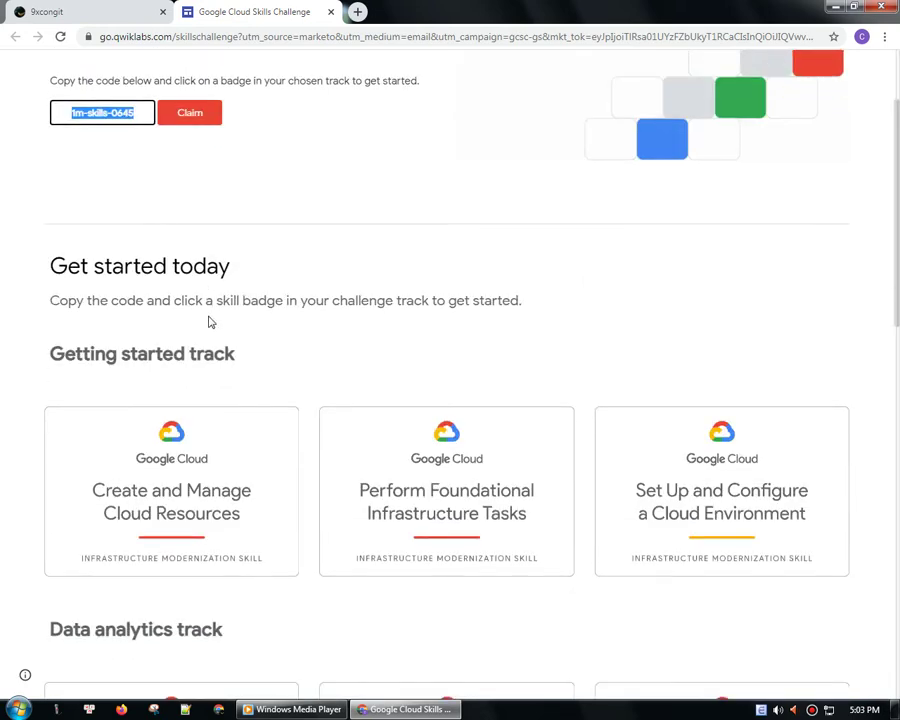
click(195, 116)
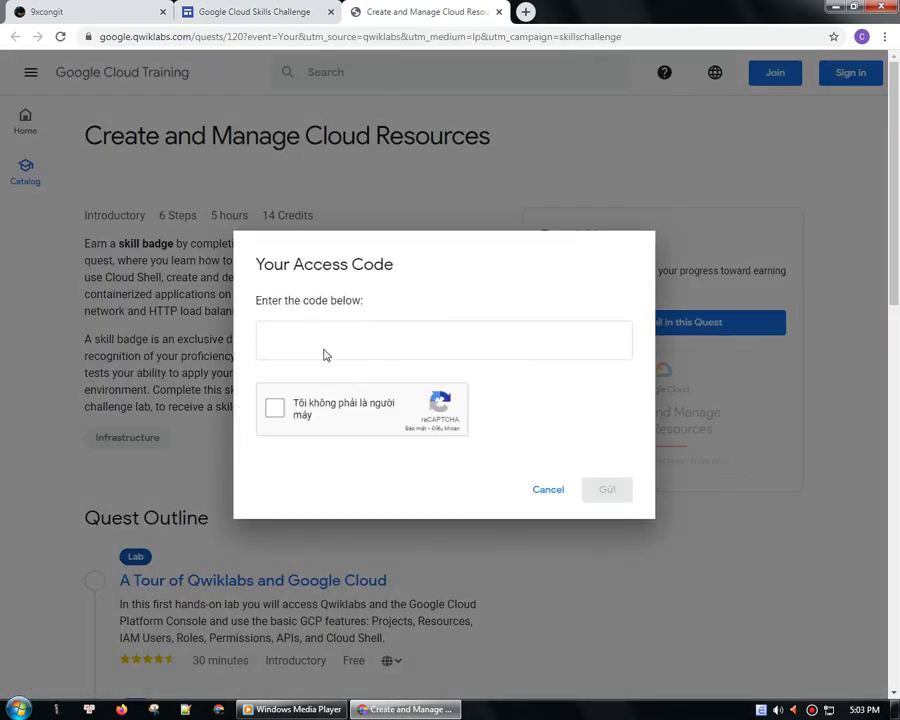
- Paste the copied promotion code into the access code field
click(326, 332)
right_click(324, 332)
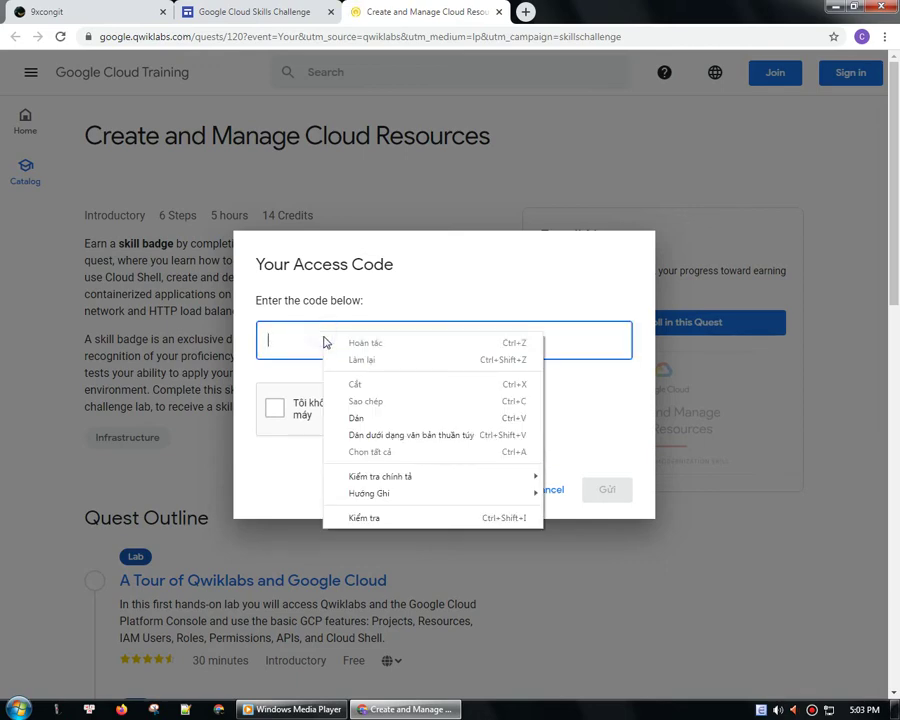
click(369, 420)
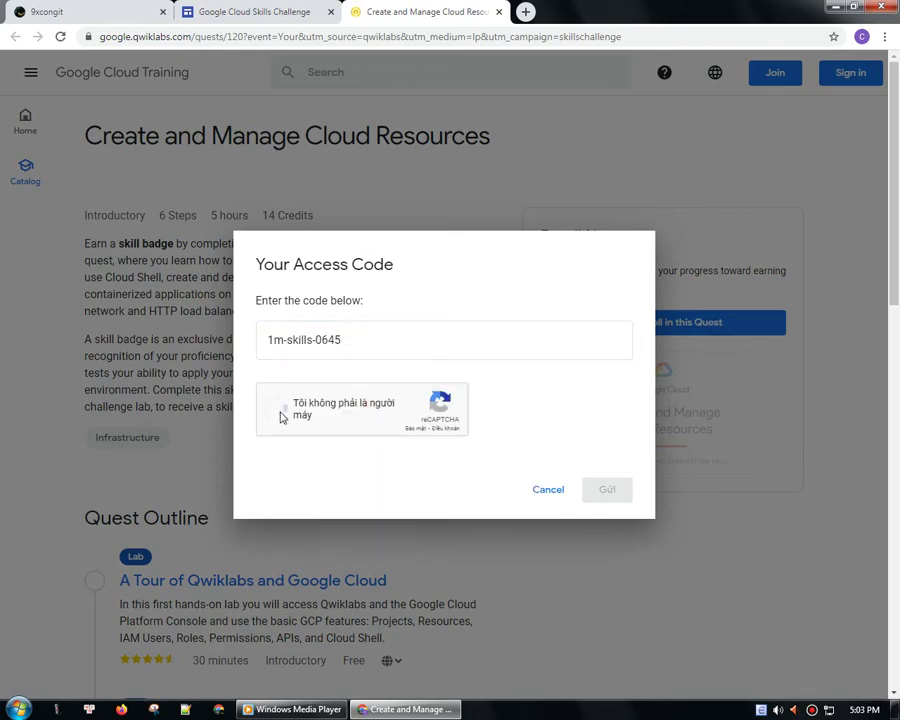
- Pass the reCAPTCHA bridge-image check and submit the access code
click(279, 416)
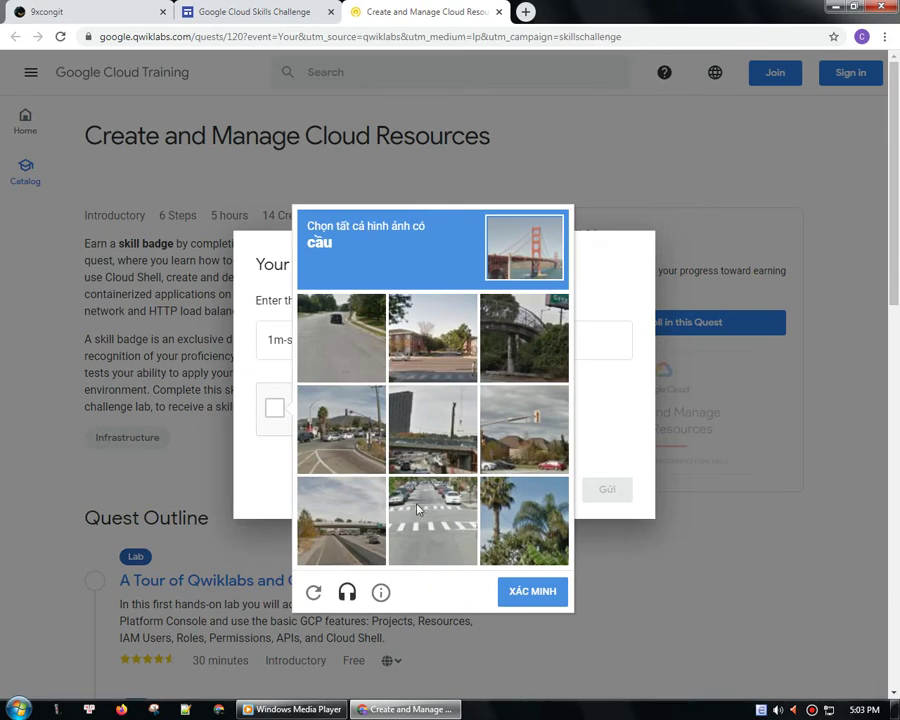
click(423, 444)
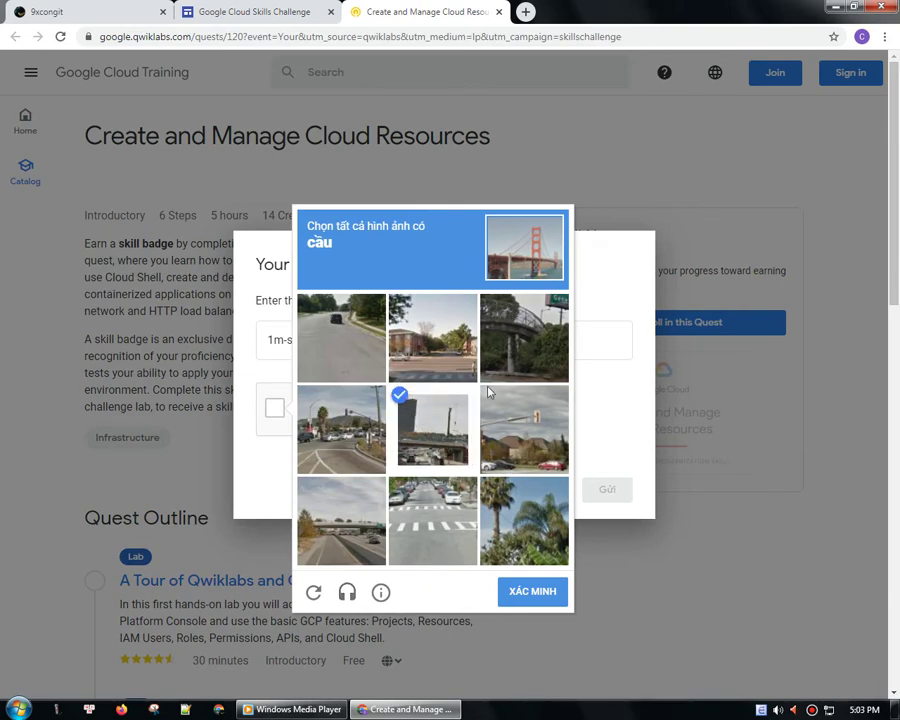
click(522, 347)
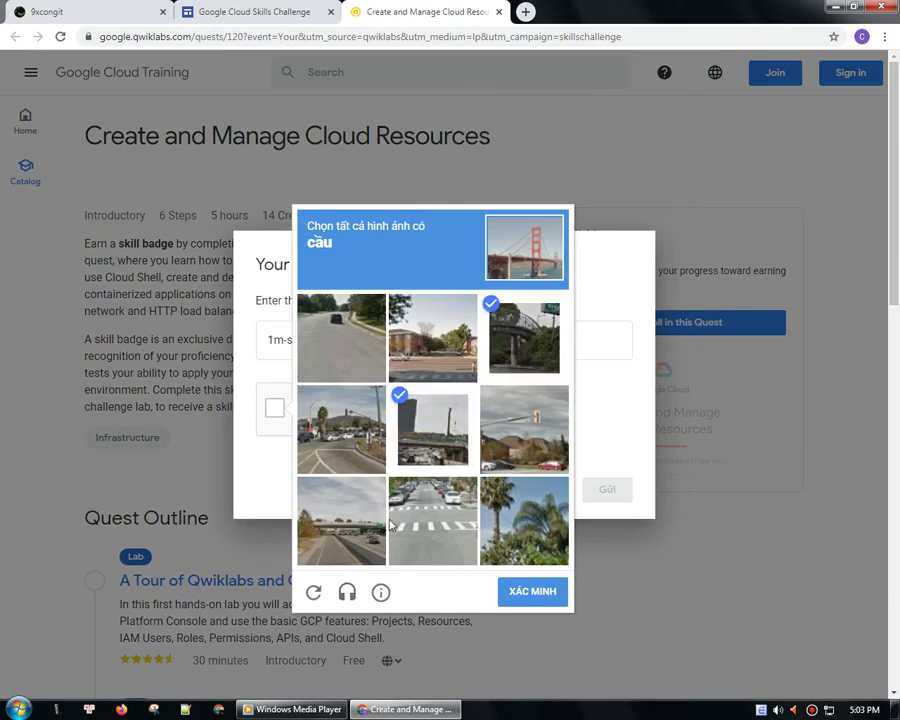
click(383, 523)
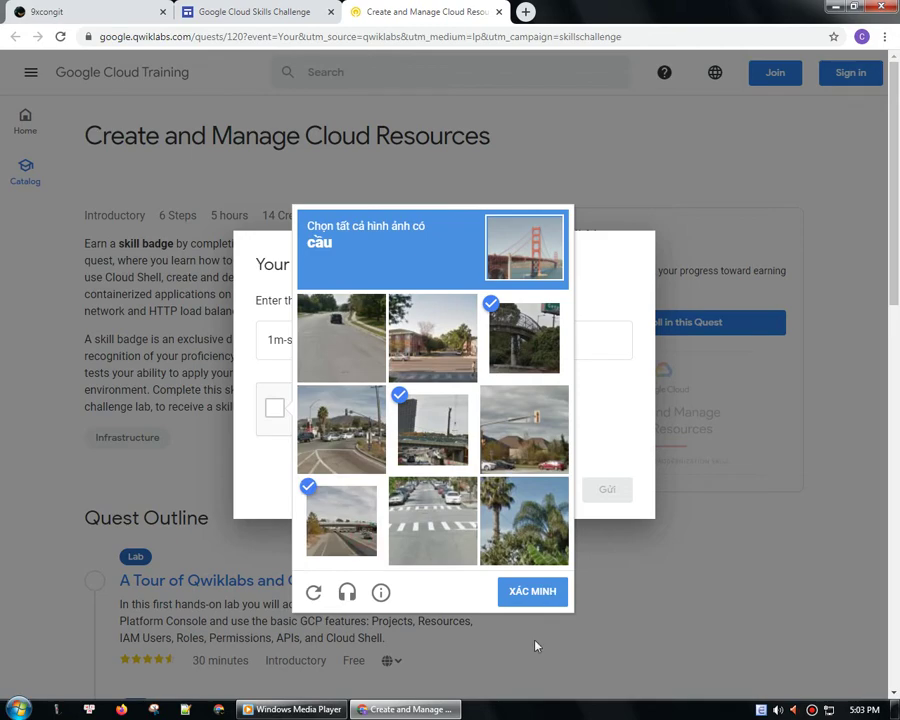
click(538, 597)
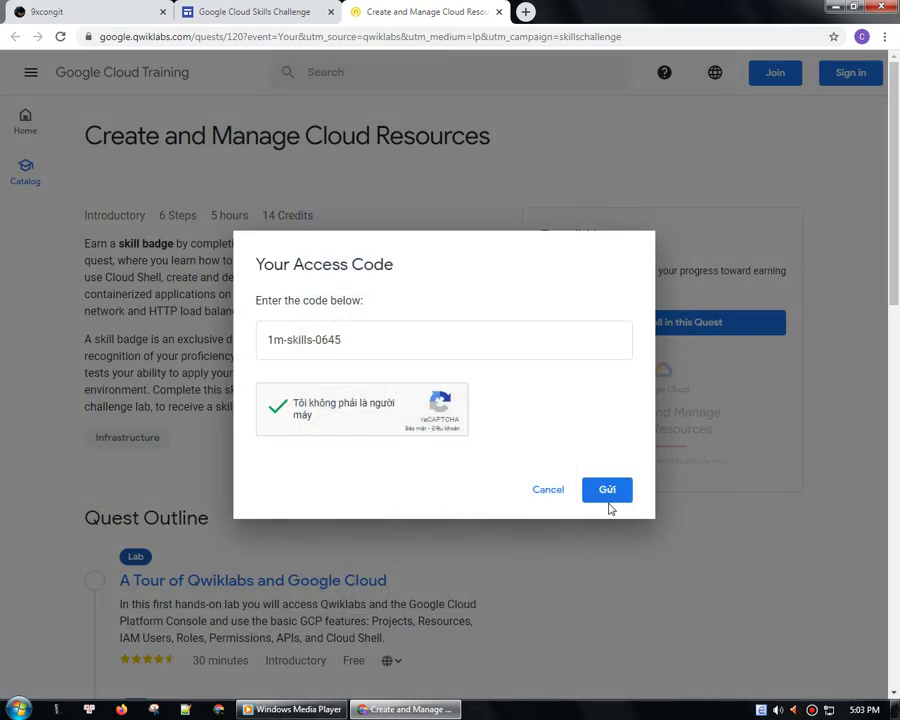
click(612, 489)
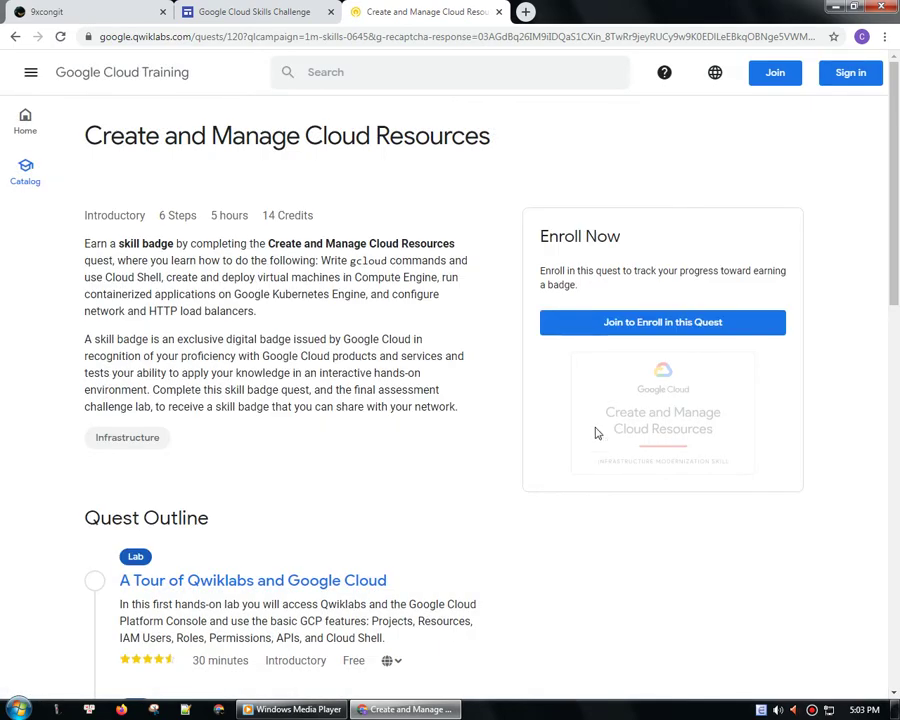
- Start enrolling and fill in the registrant's first name, last name, email and company
click(677, 325)
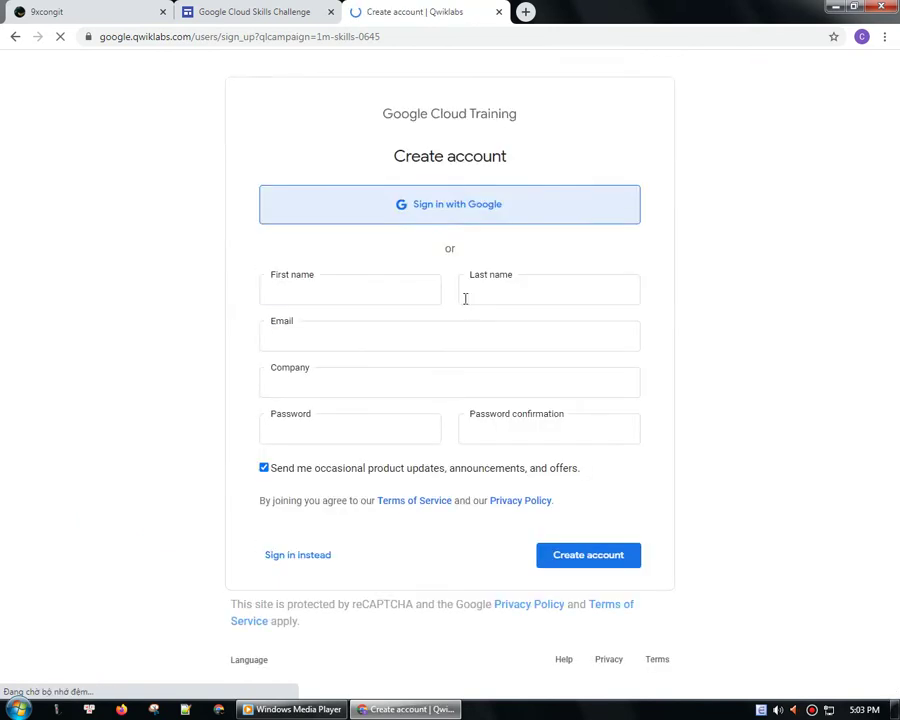
click(315, 278)
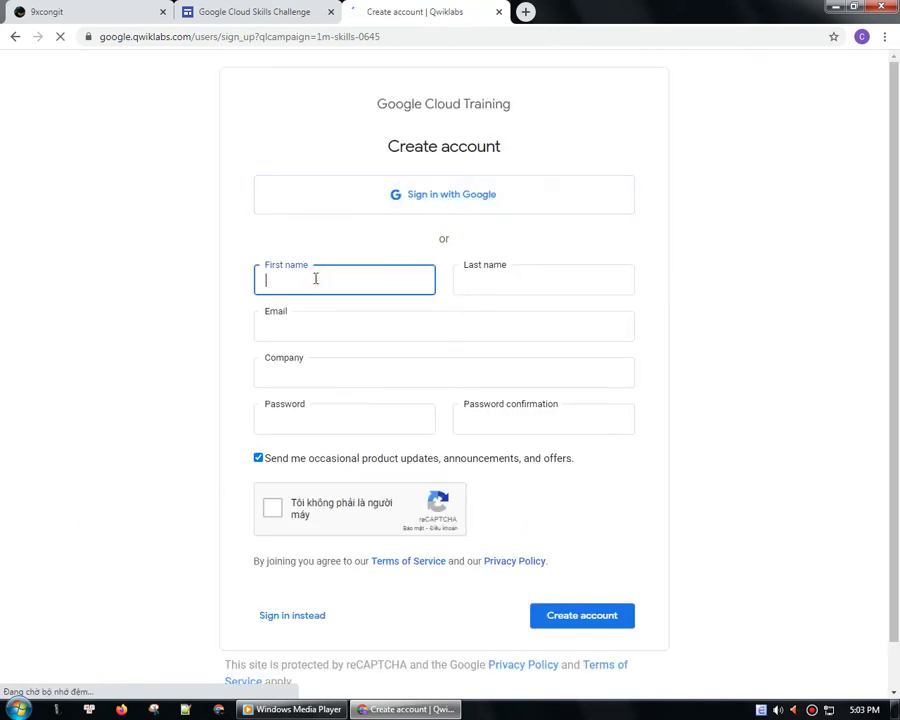
text(An)
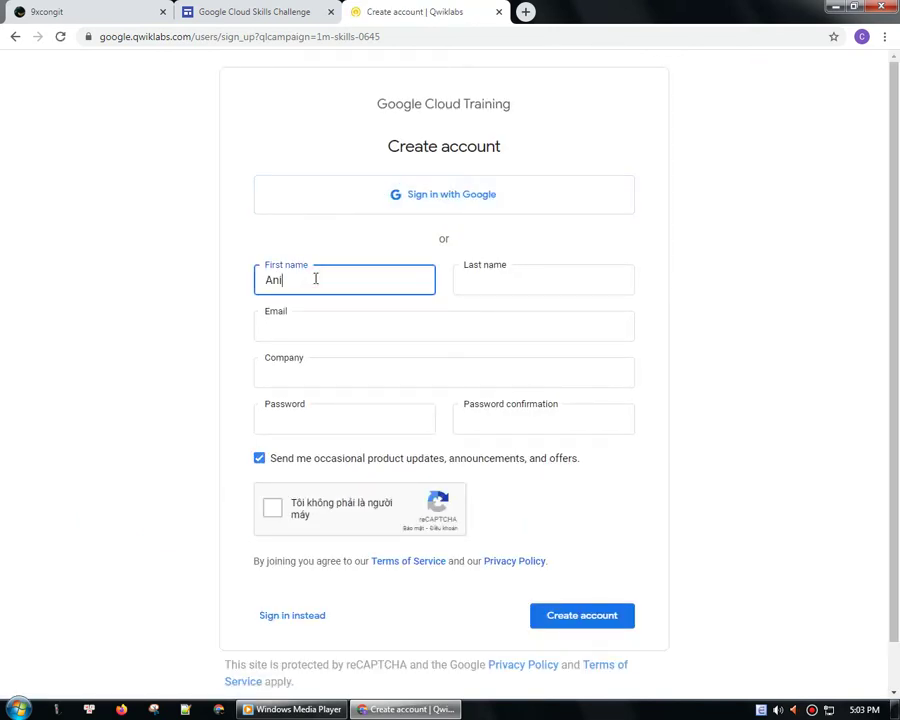
text(i)
key(Tab)
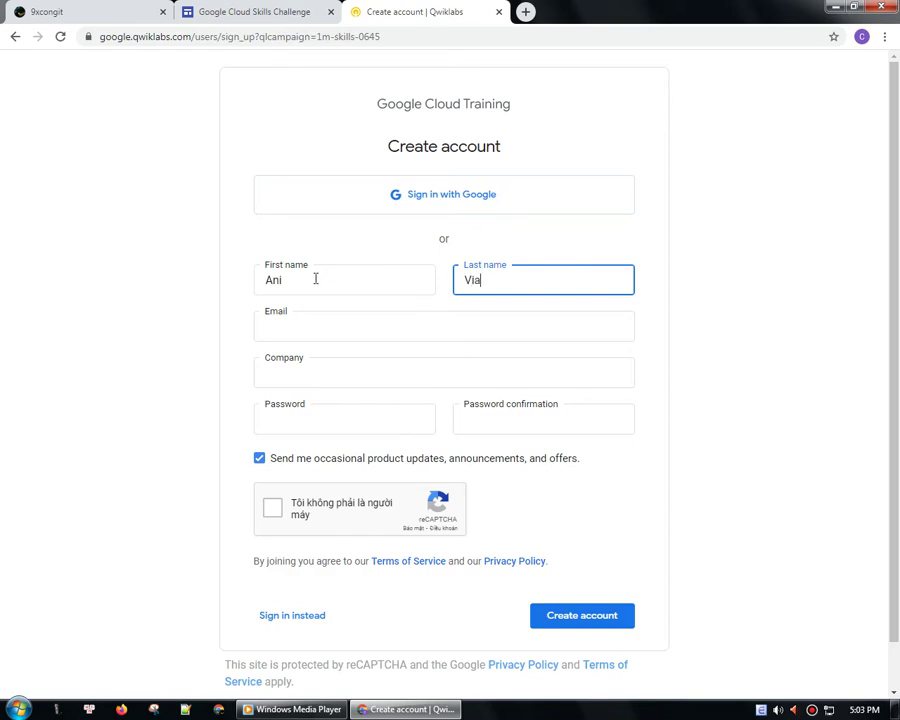
key(Tab)
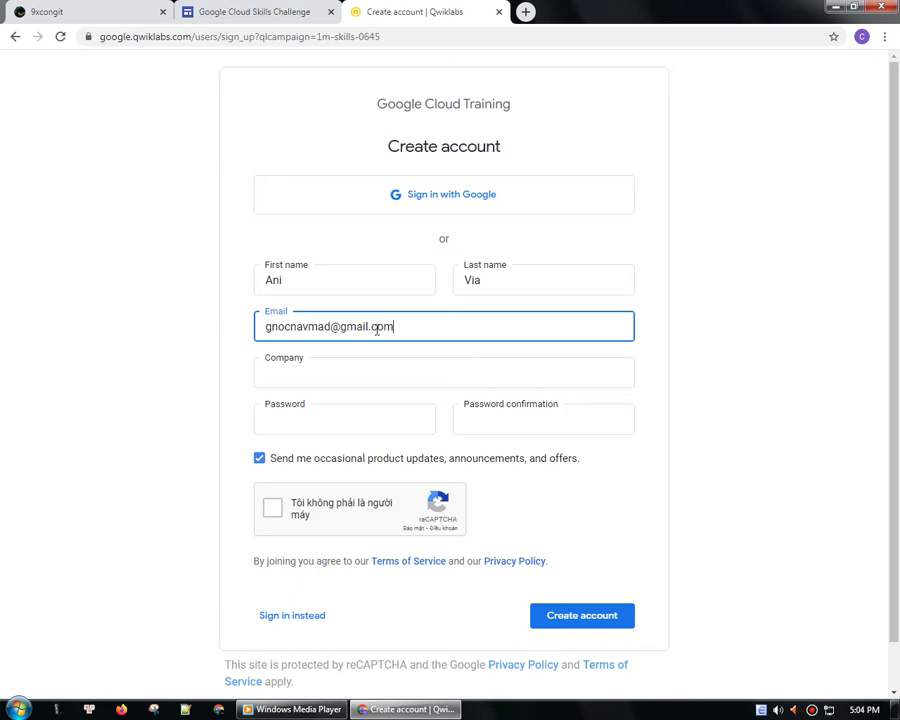
key(Tab)
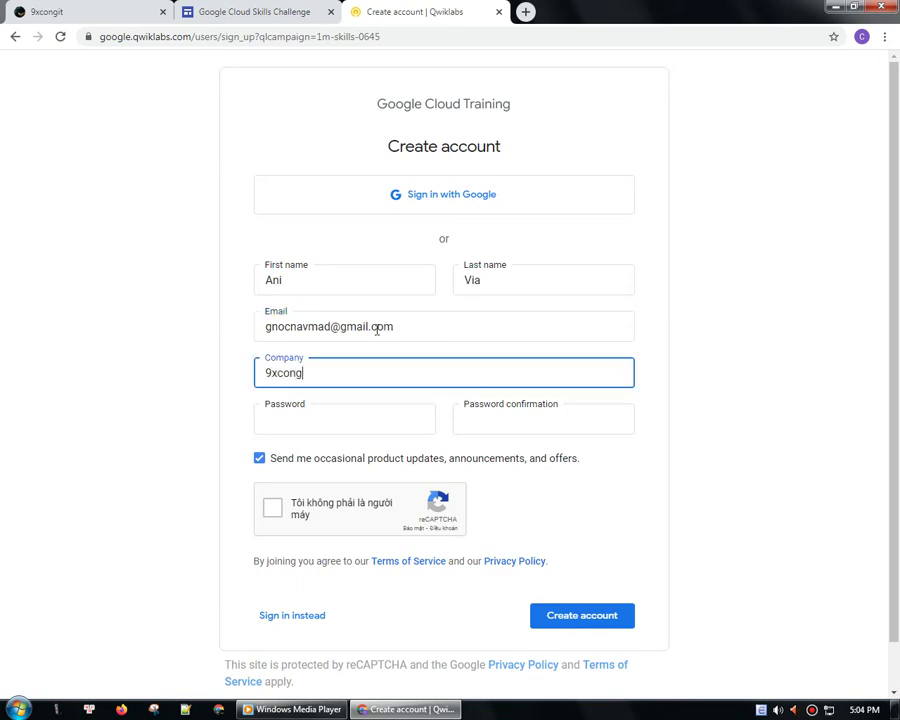
key(Tab)
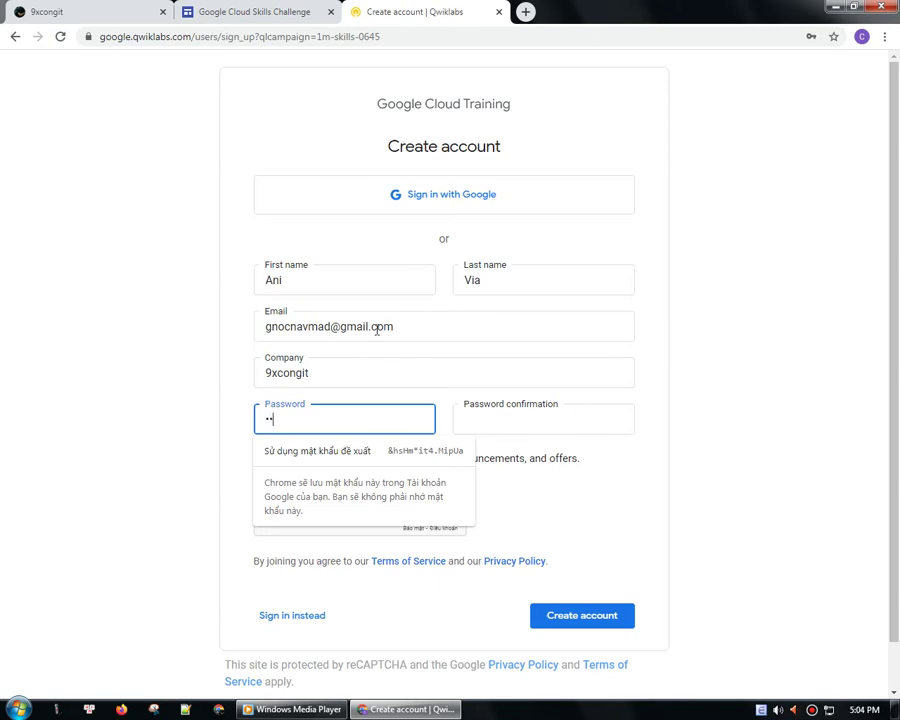
- Set and confirm the account password, pass reCAPTCHA, create the account, and decline saving the password
text(••••••••••)
key(Tab)
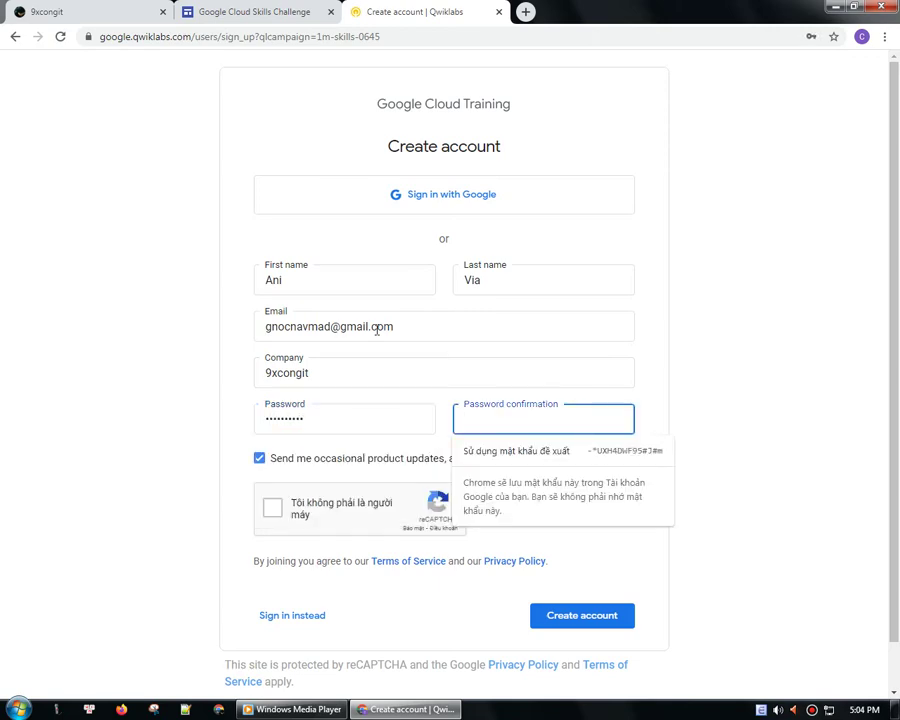
text(•••••••)
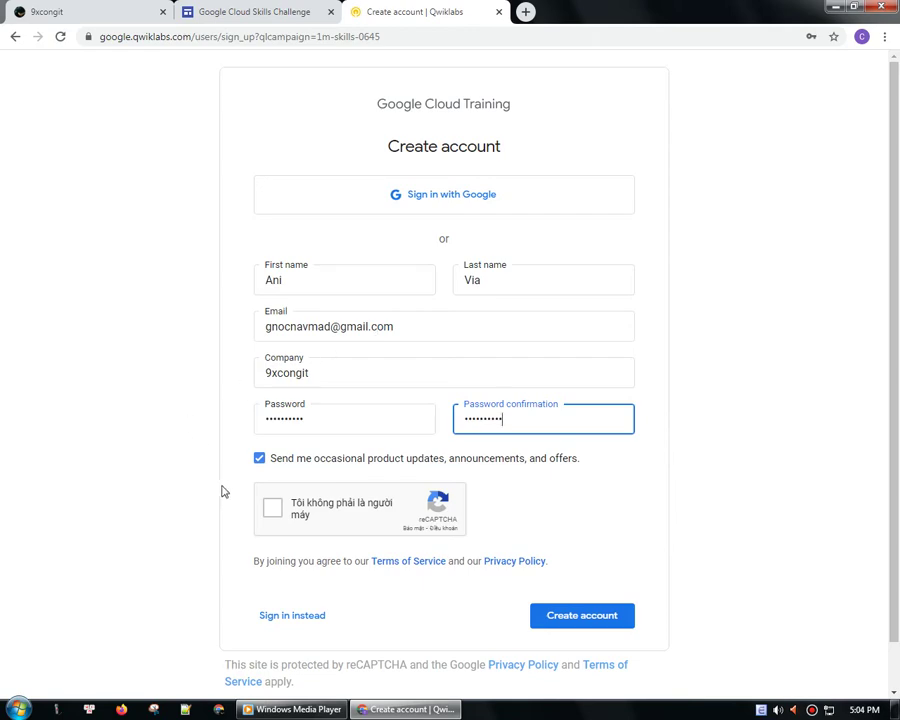
click(273, 510)
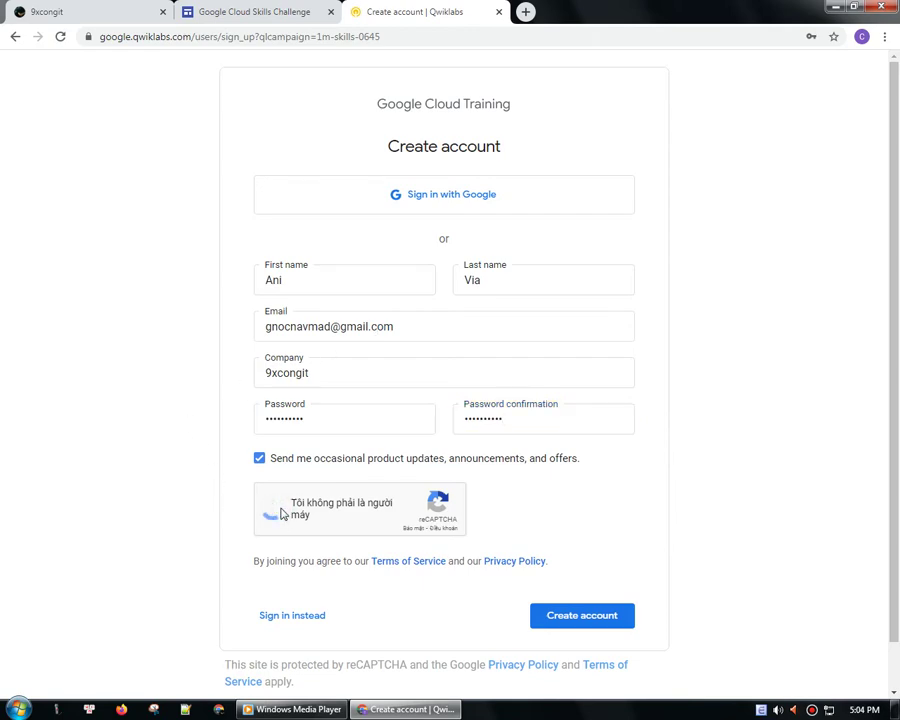
click(581, 617)
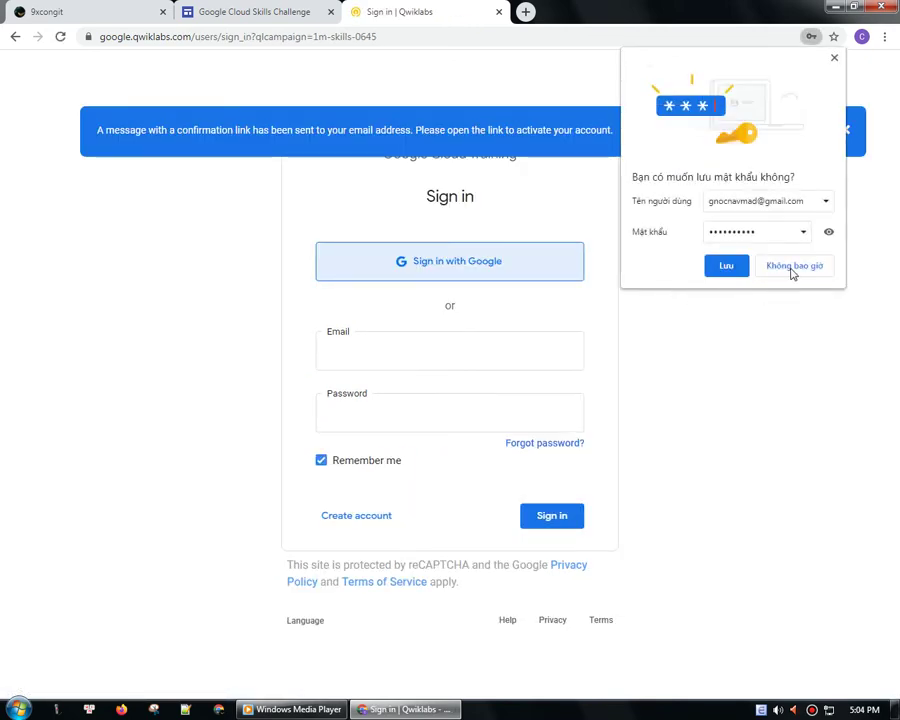
click(793, 268)
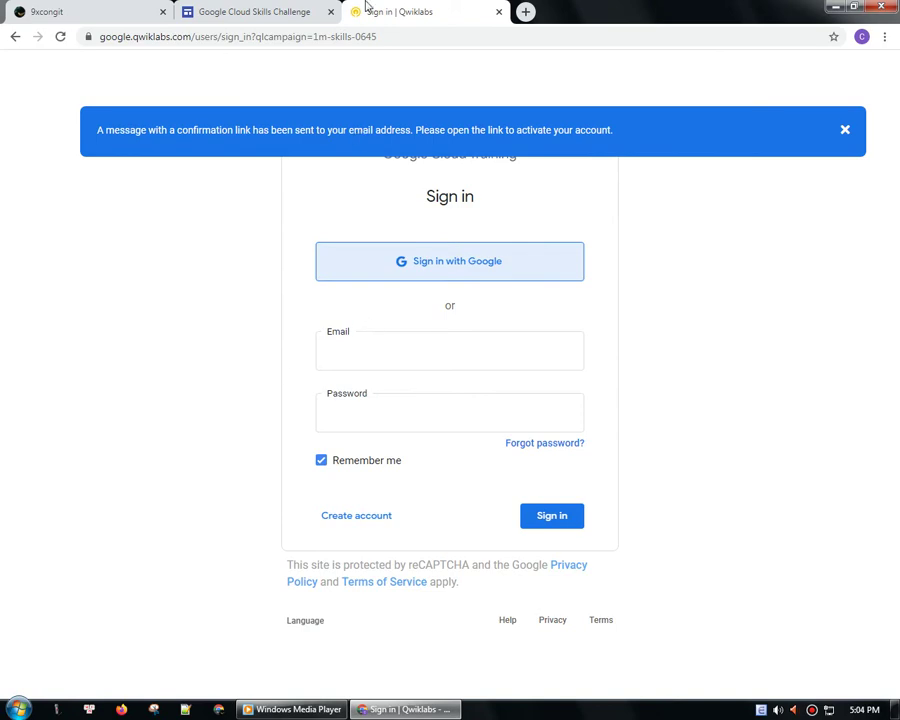
click(331, 11)
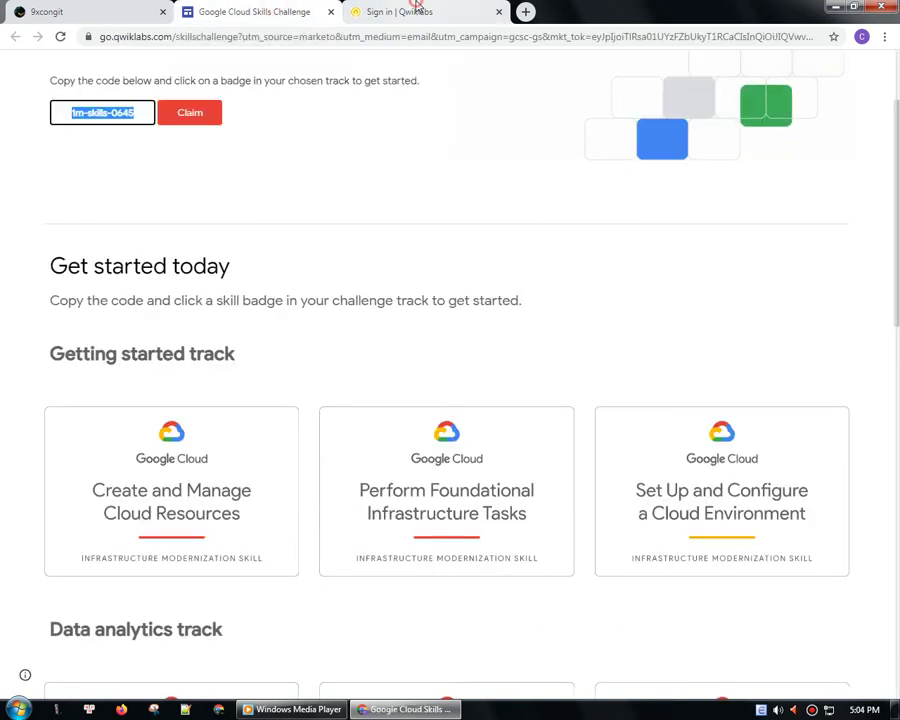
click(418, 11)
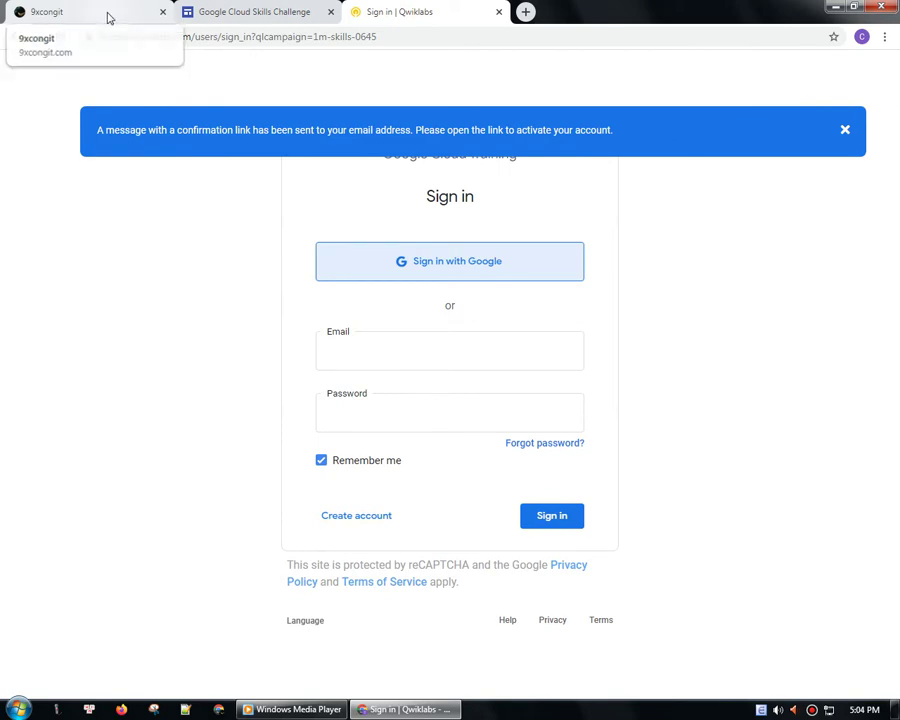
click(108, 14)
- Go to Gmail, confirm the email address from the Welcome to Qwiklabs message, and close that tab
click(267, 37)
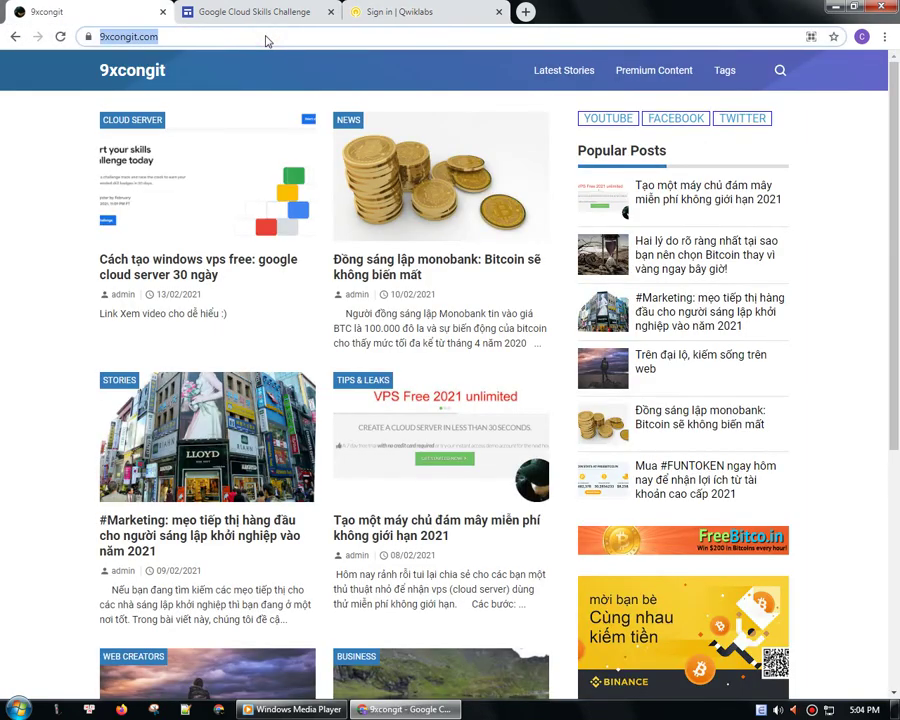
text(gmail)
key(Return)
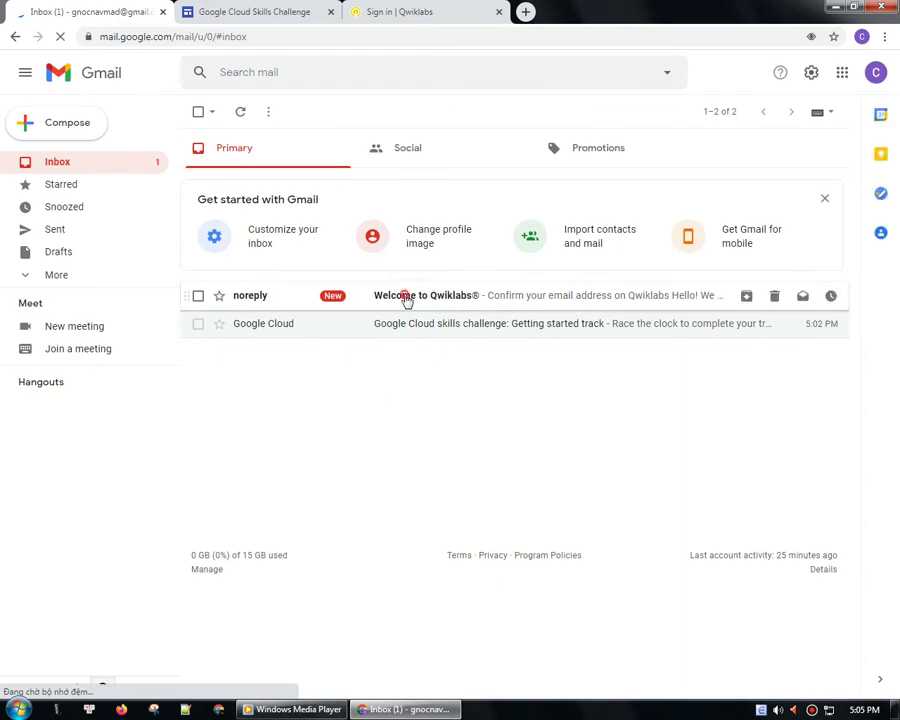
click(392, 295)
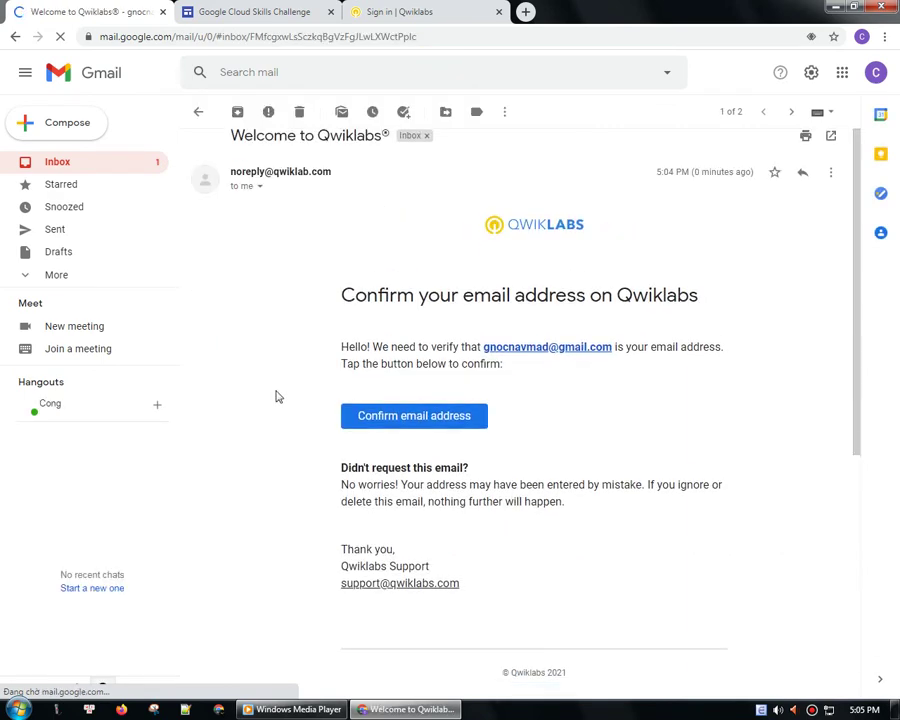
scroll(300, 397, down, 3)
scroll(305, 397, up, 2)
click(420, 362)
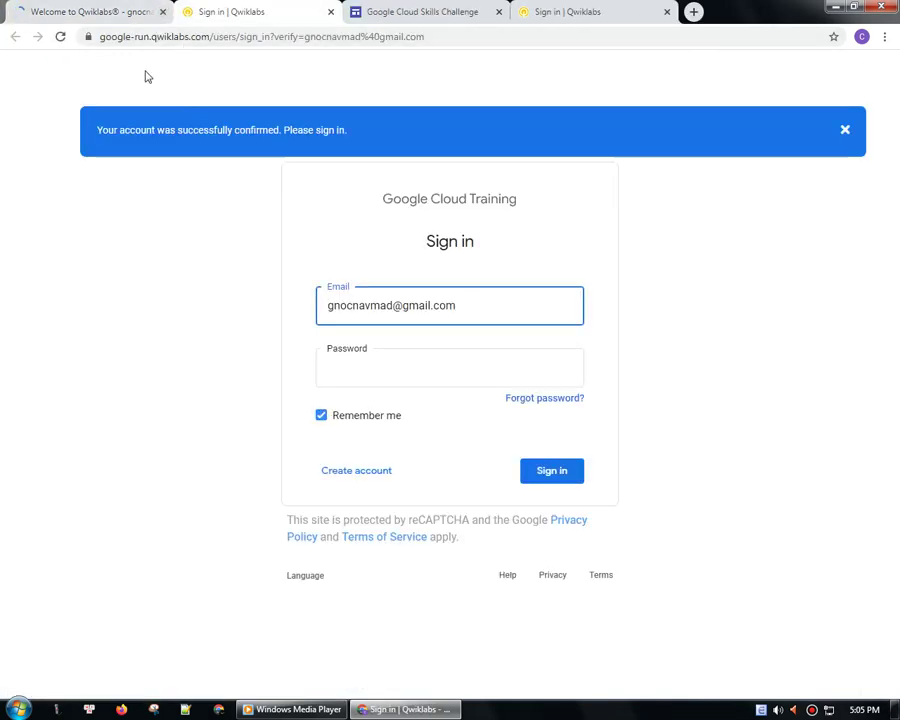
click(162, 12)
- Sign in to Qwiklabs with the saved account email and its password
click(380, 11)
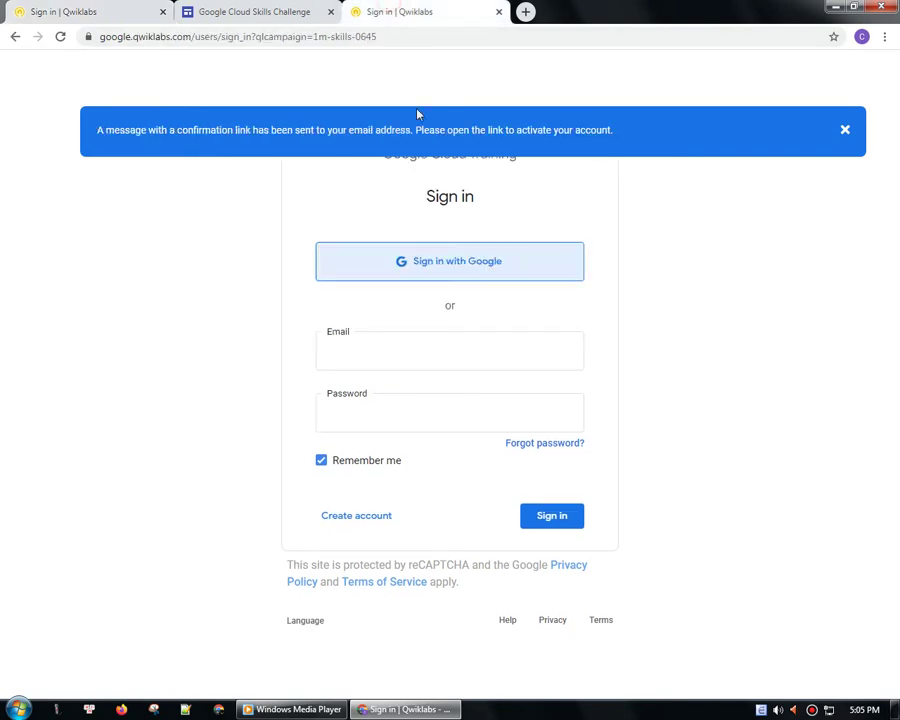
click(379, 338)
click(388, 388)
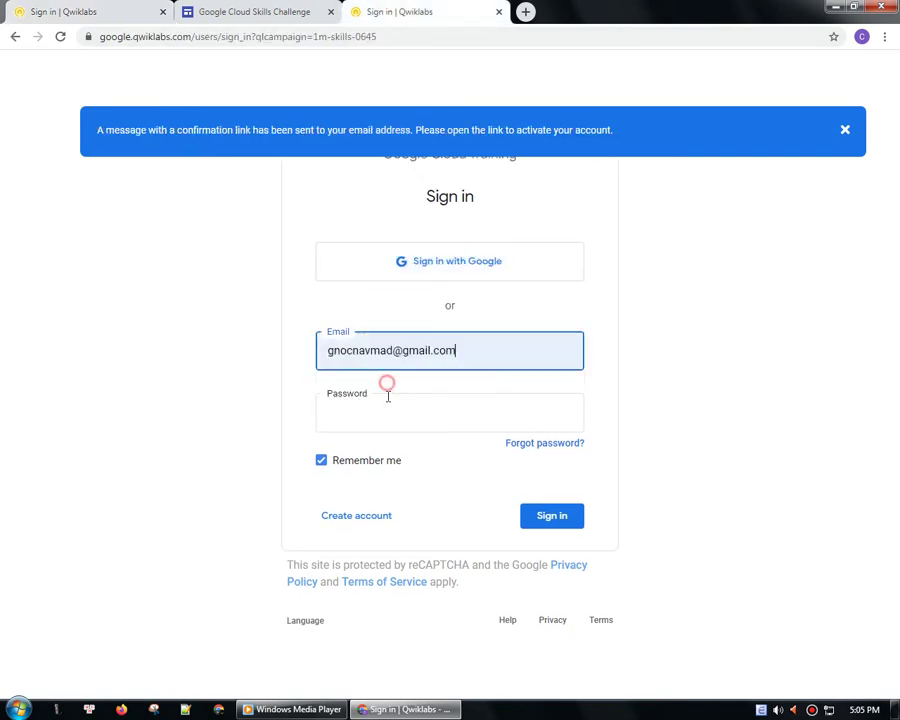
click(387, 407)
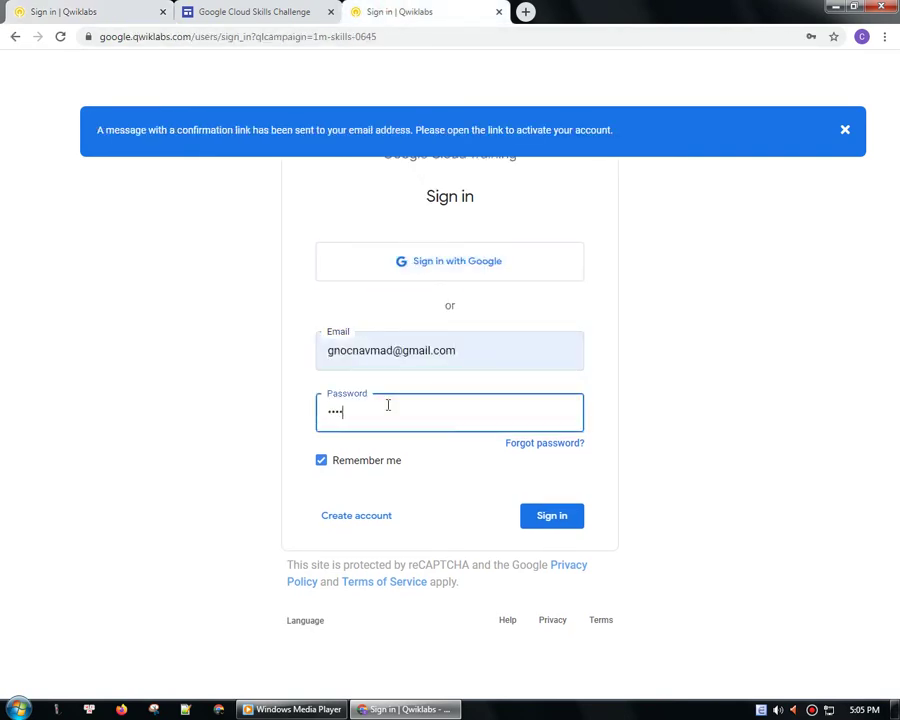
click(554, 525)
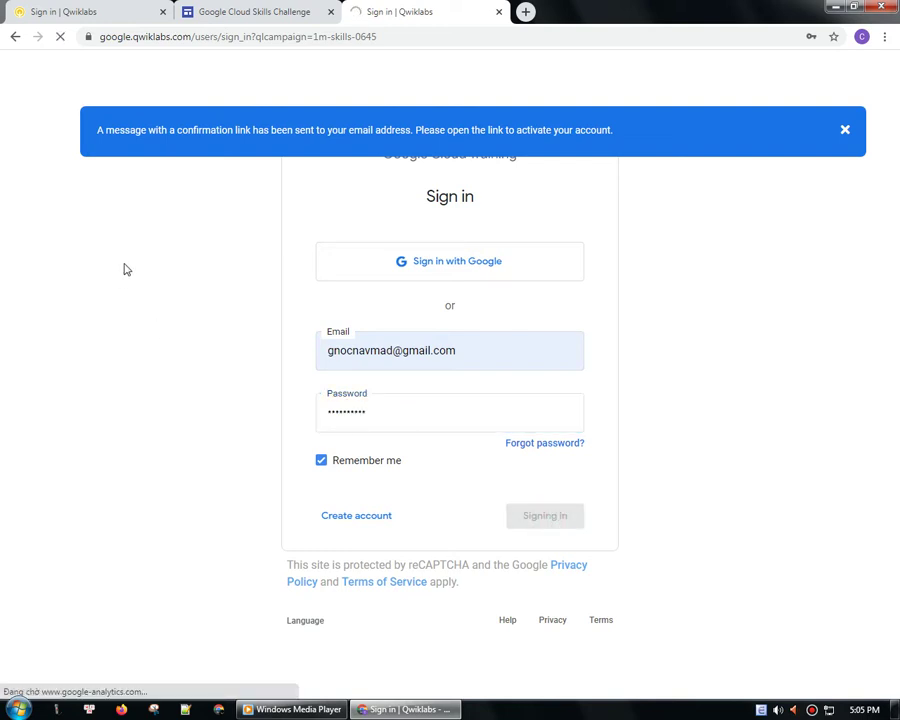
- Enroll in the Create and Manage Cloud Resources quest without saving the password, skipping the welcome video
click(163, 12)
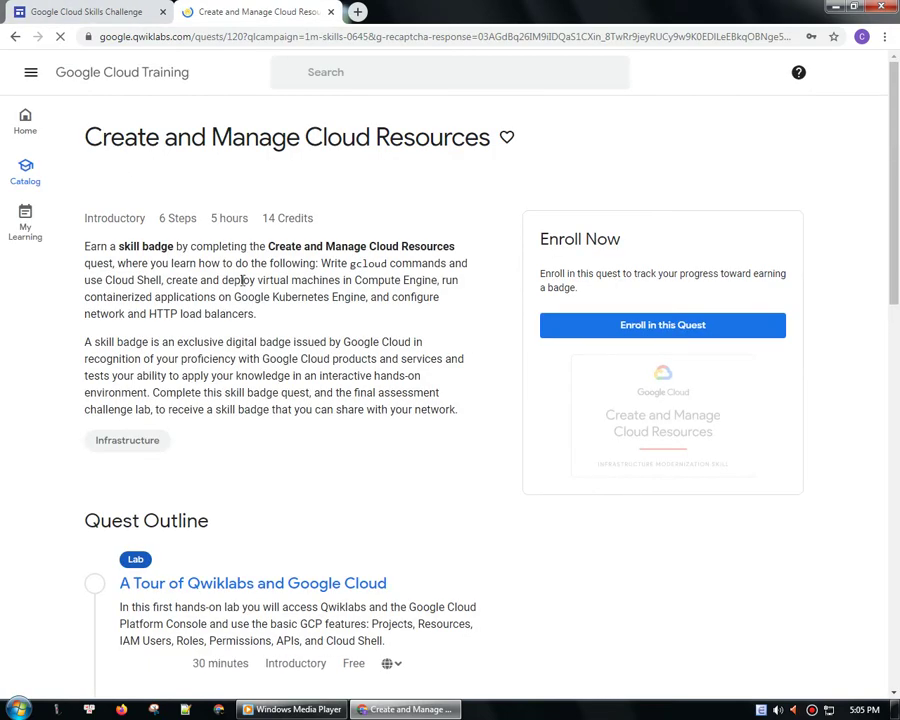
click(790, 266)
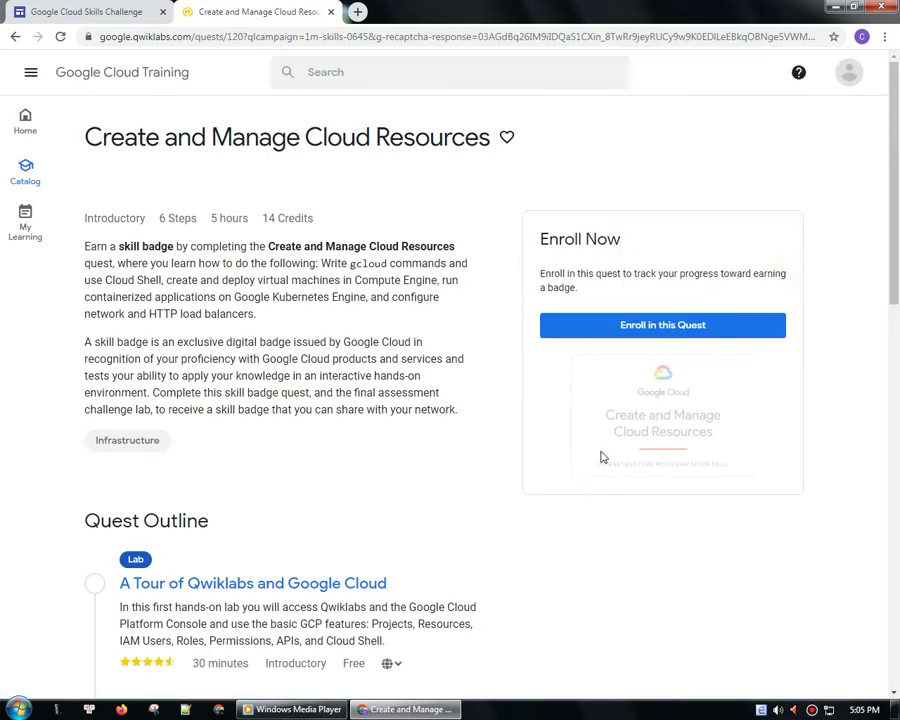
click(681, 330)
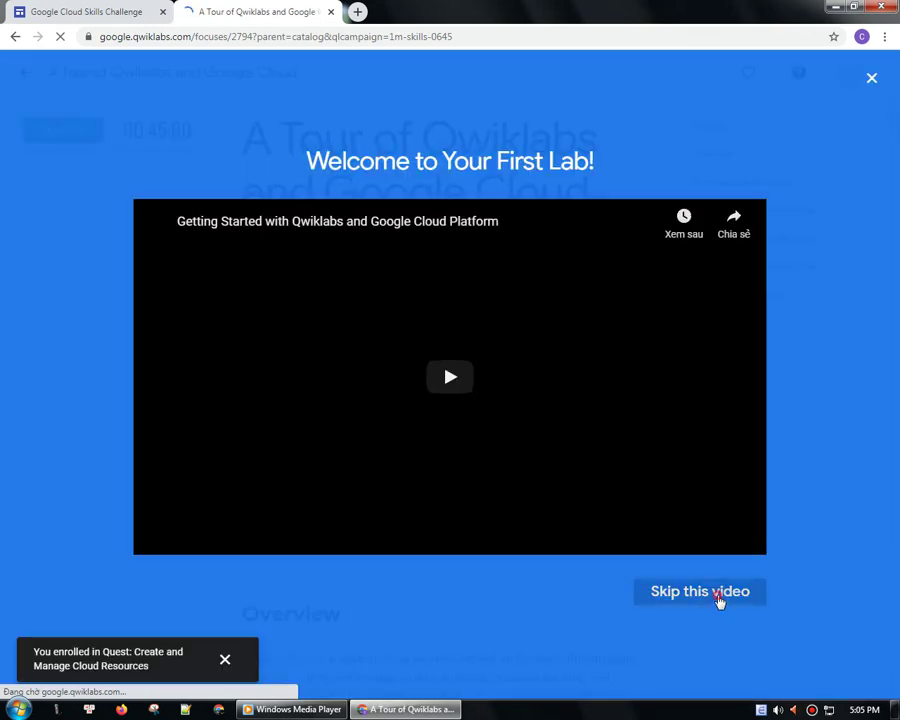
click(717, 596)
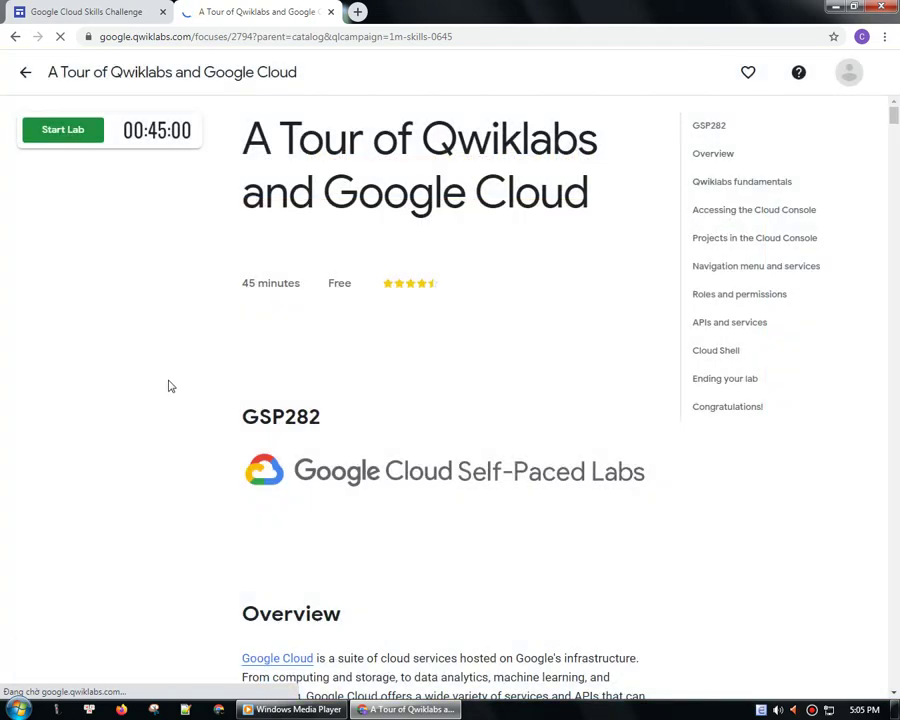
scroll(384, 450, down, 4)
scroll(384, 450, up, 4)
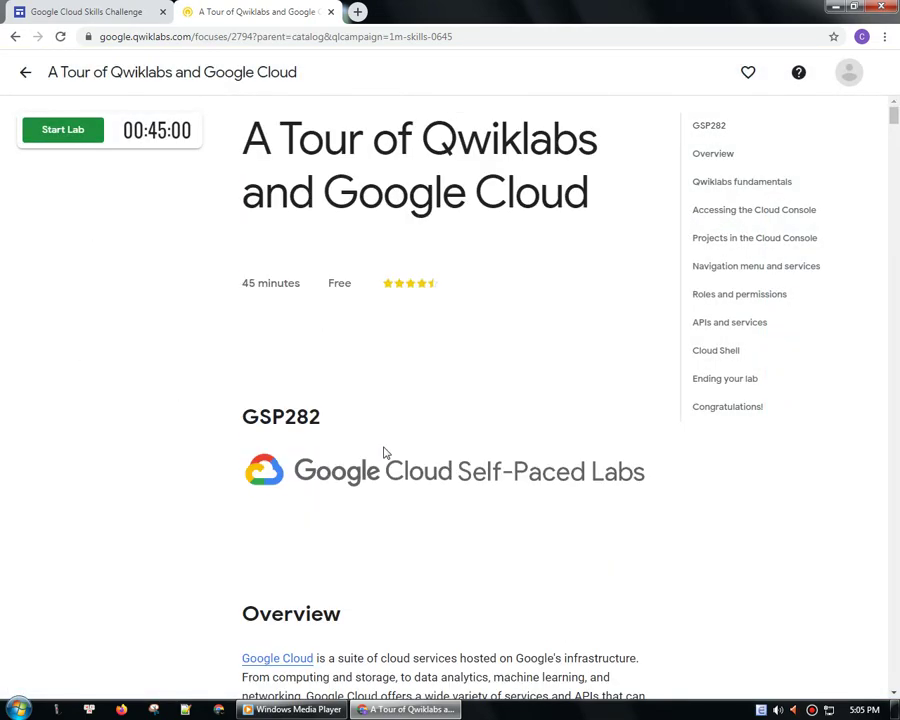
- Open the Serverless Firebase Development quest card in a new tab, then return to the track list
click(52, 8)
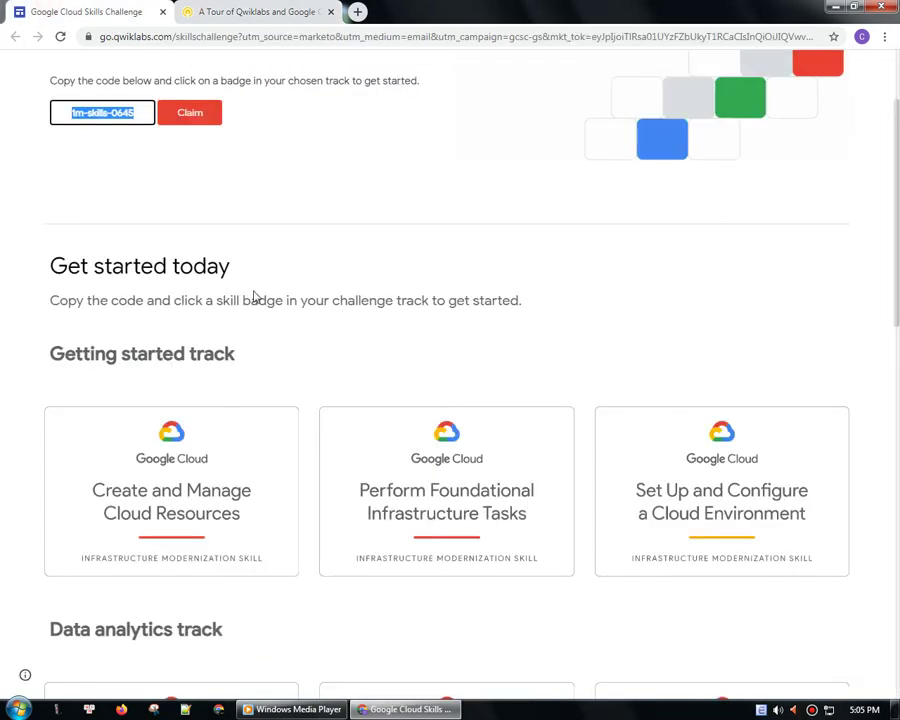
scroll(399, 412, down, 10)
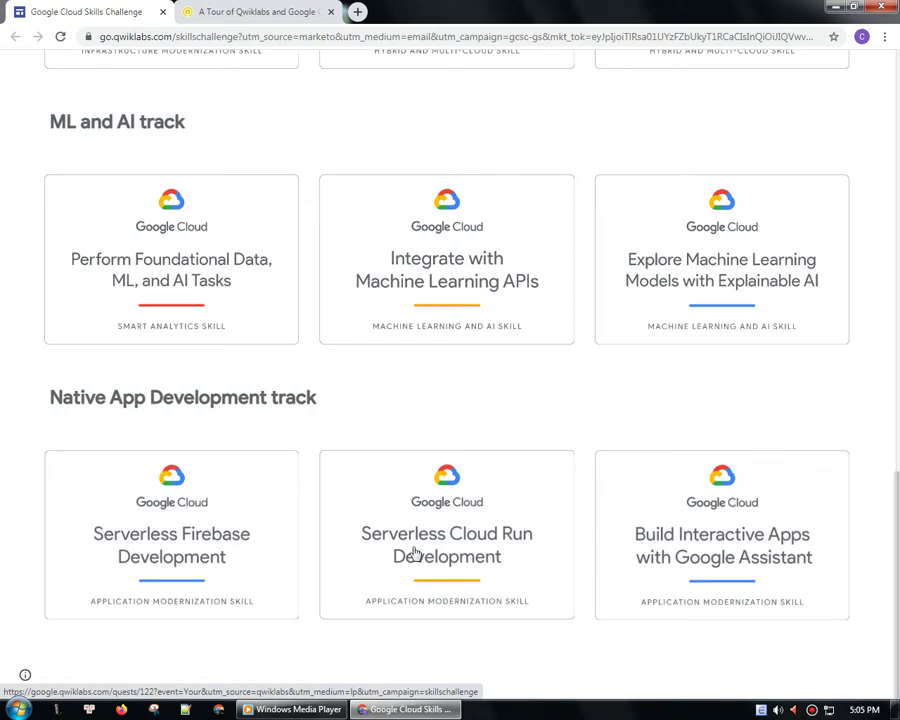
click(210, 553)
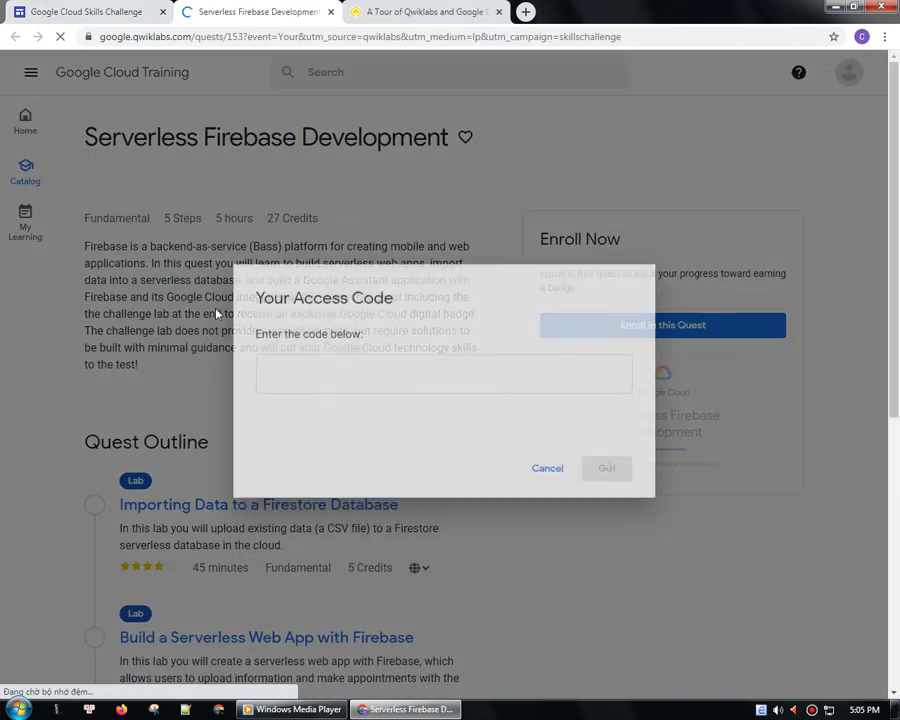
click(113, 10)
scroll(145, 360, up, 12)
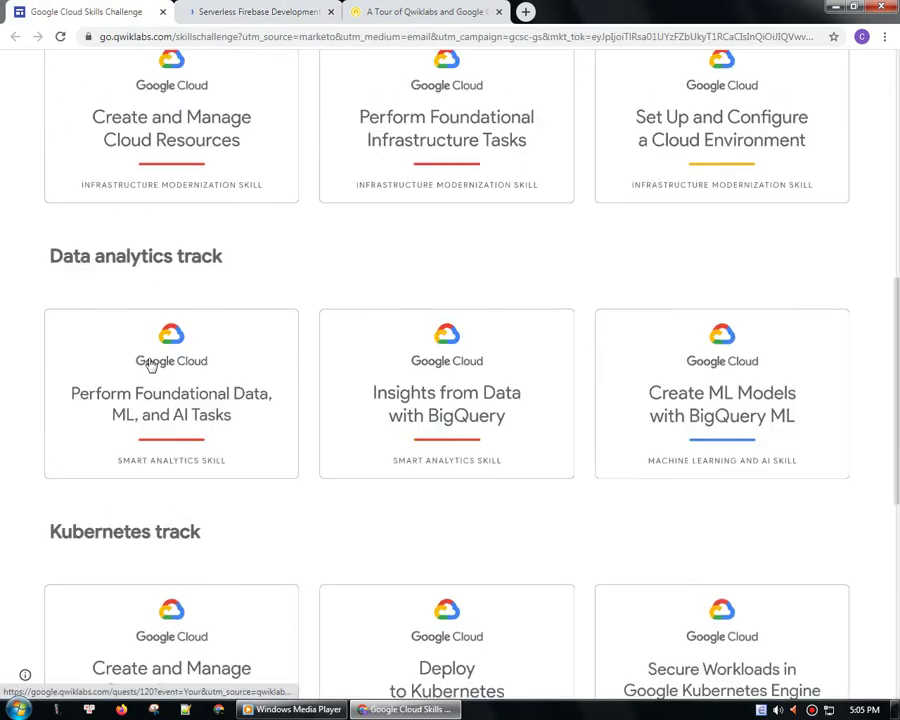
- Copy the challenge access code and paste it into the quest's Access Code field
drag(134, 253, 30, 256)
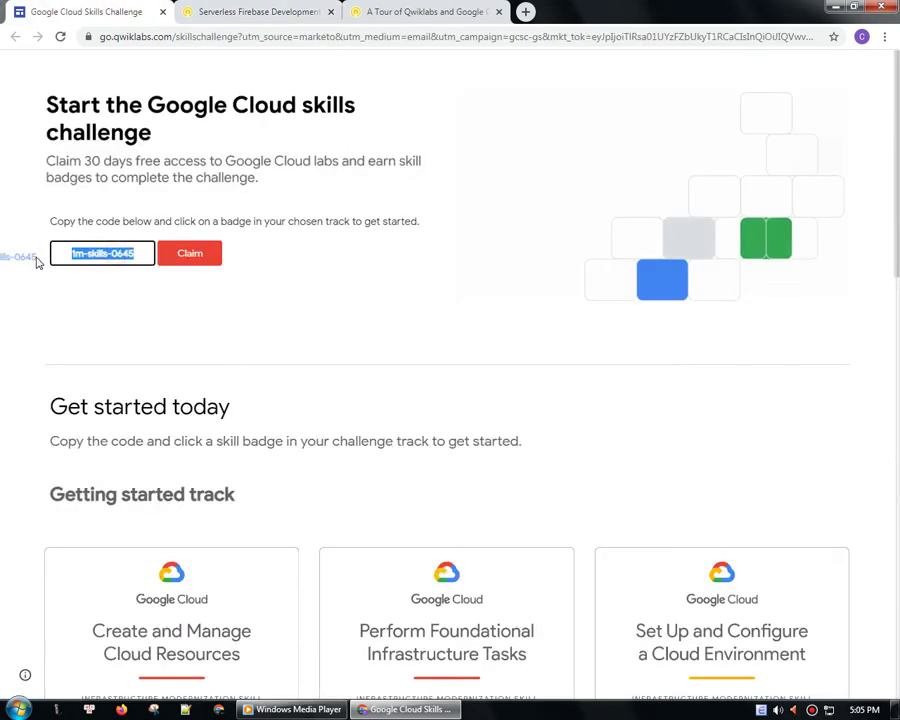
right_click(86, 256)
click(116, 284)
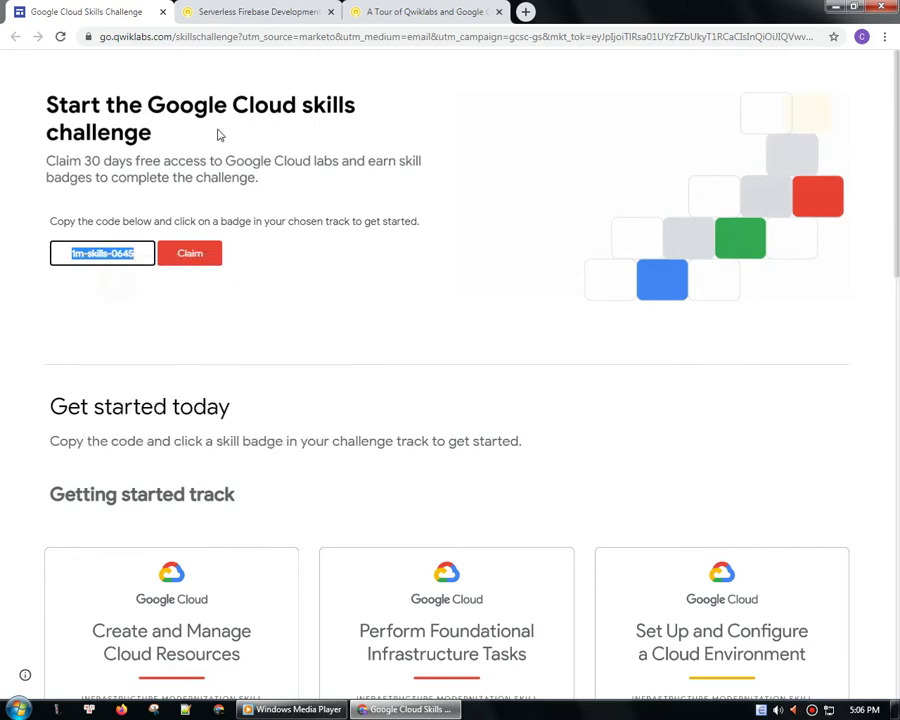
click(304, 9)
click(308, 336)
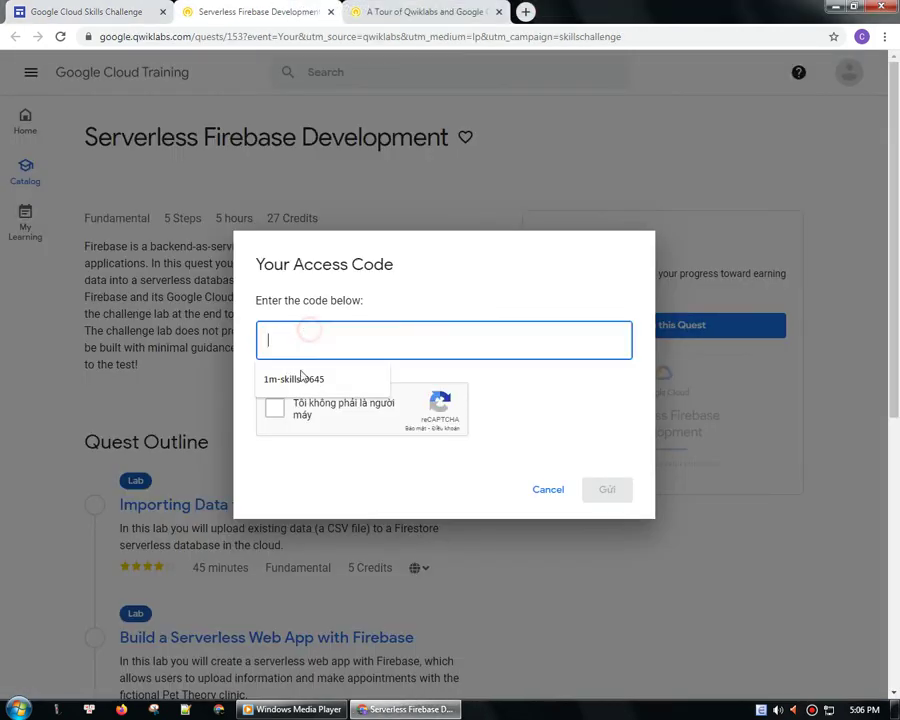
key(ctrl+v)
- Pass the reCAPTCHA traffic-light image check and submit the access code
click(275, 408)
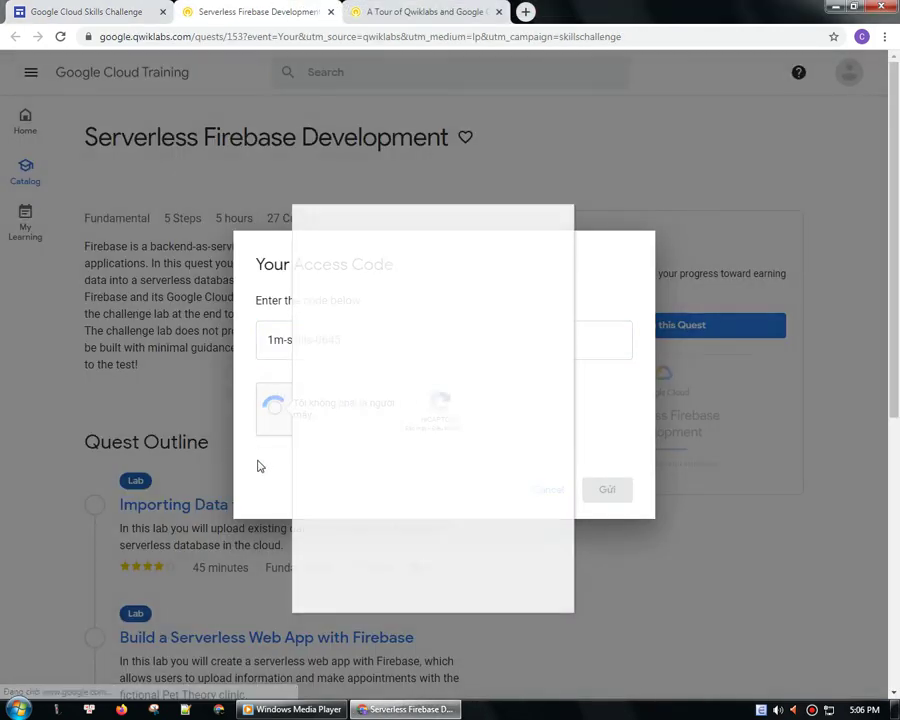
click(403, 376)
click(468, 385)
click(533, 385)
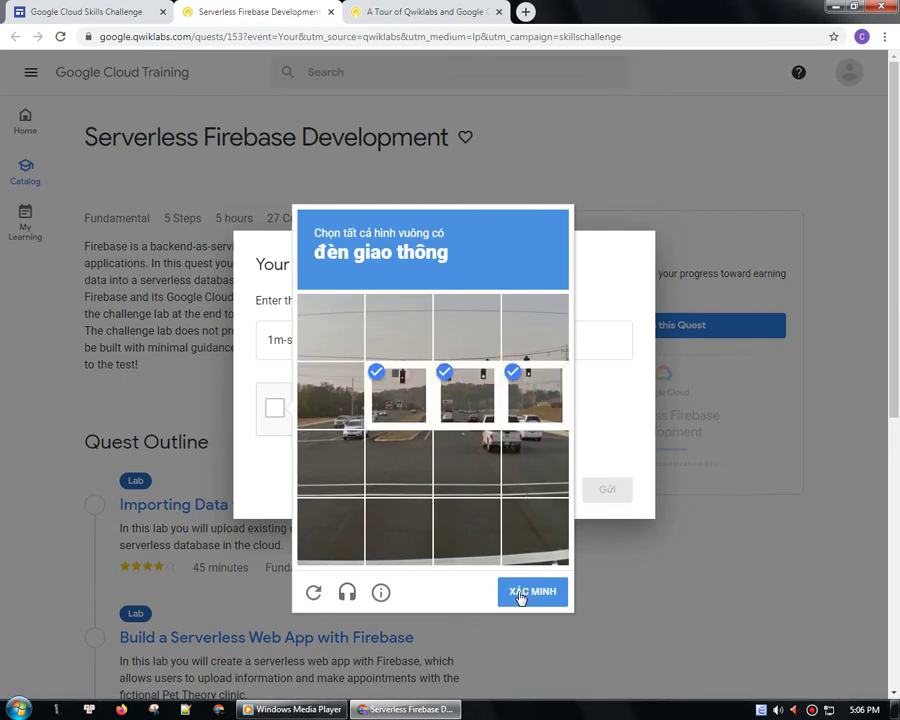
click(526, 593)
click(609, 494)
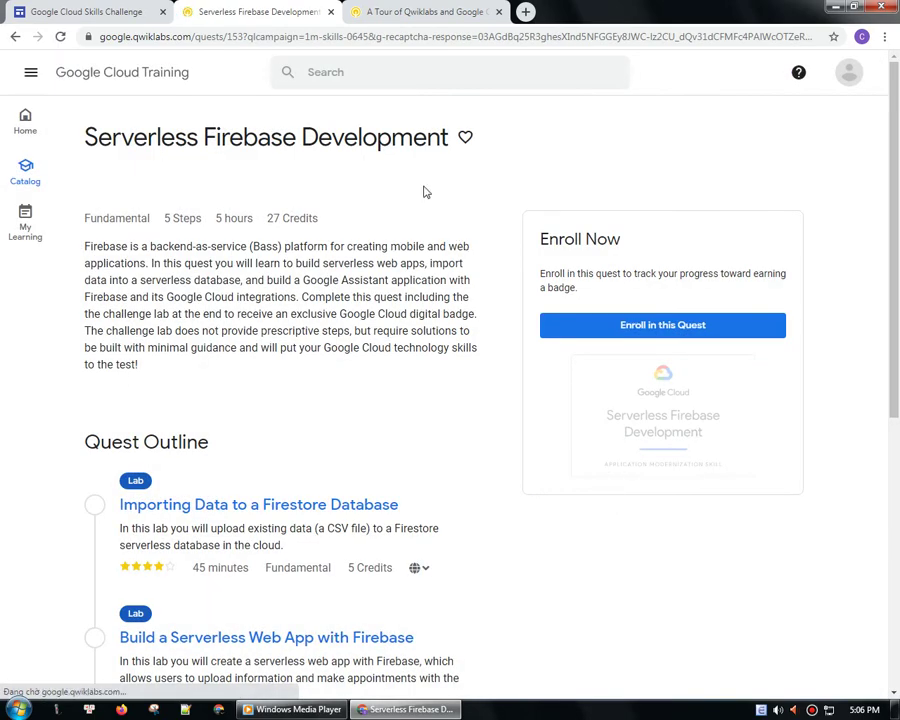
- Close the tour tab and start the Importing Data to a Firestore Database lab for 5 credits
middle_click(352, 10)
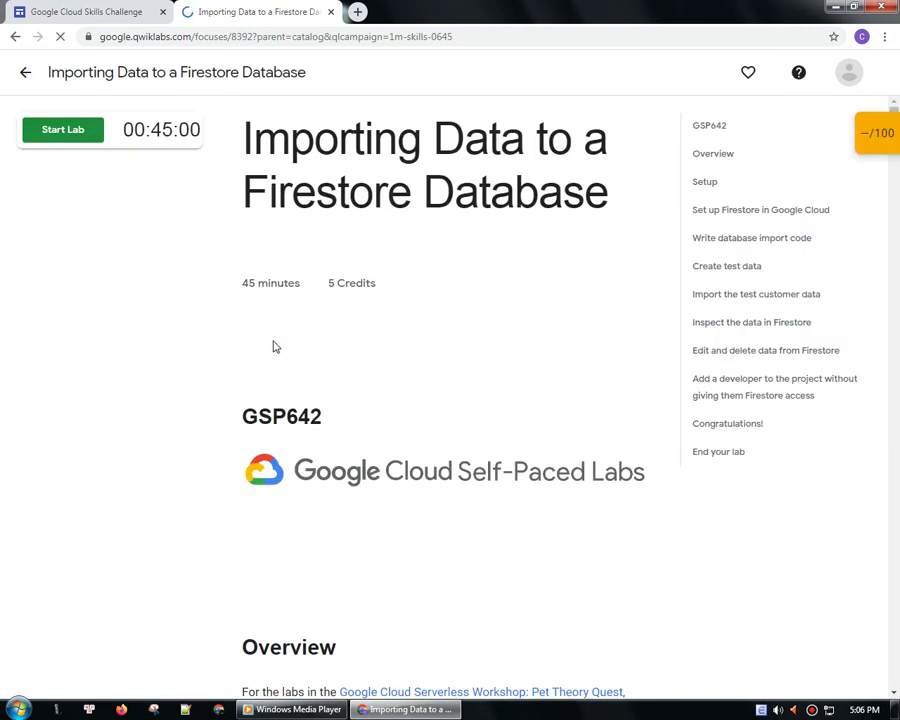
scroll(220, 382, down, 6)
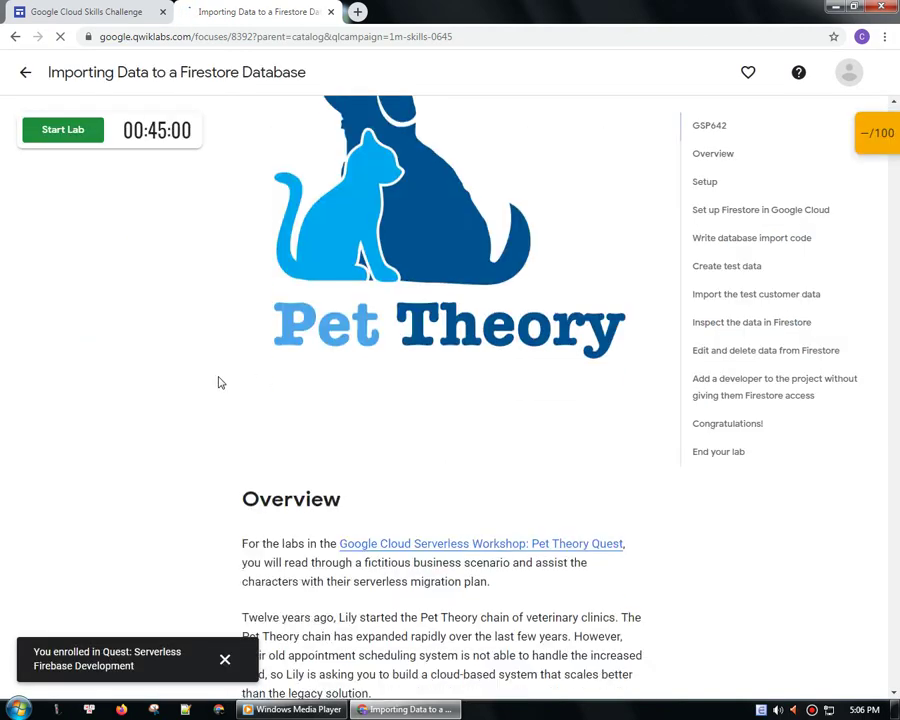
scroll(220, 380, up, 5)
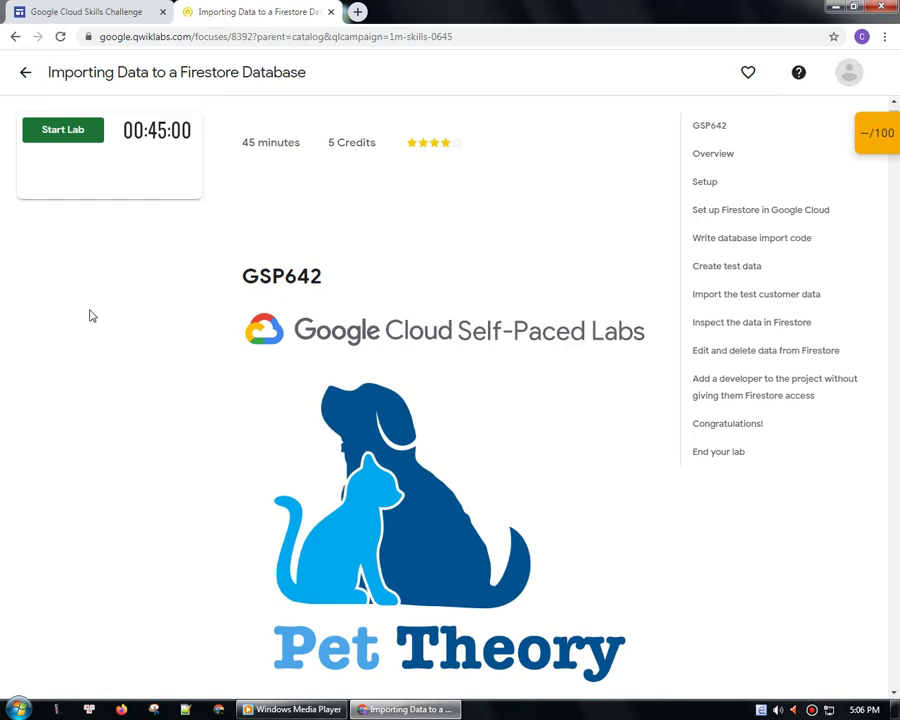
click(38, 174)
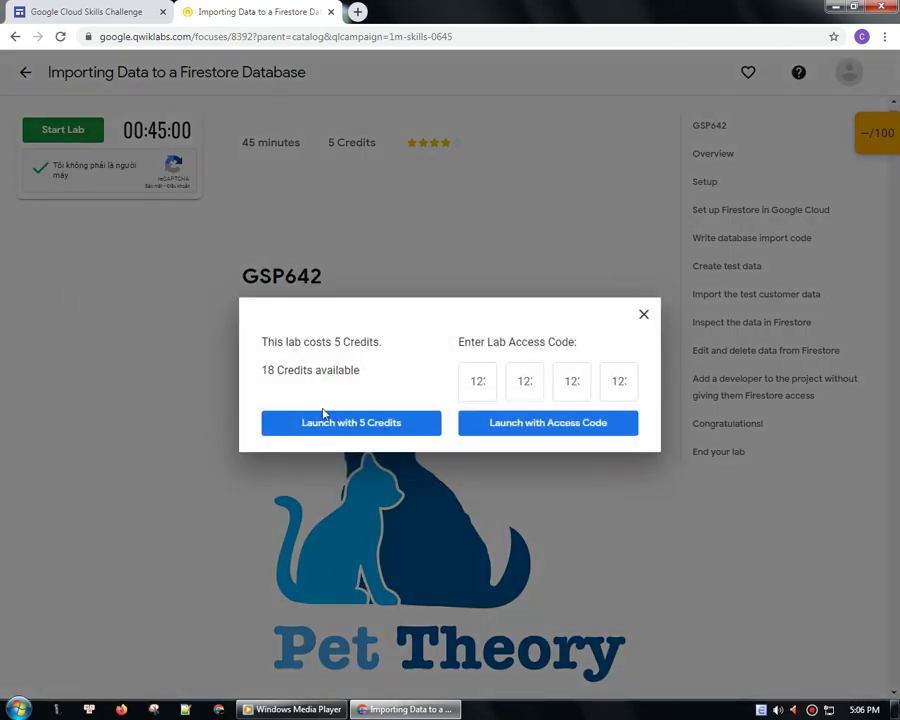
click(345, 439)
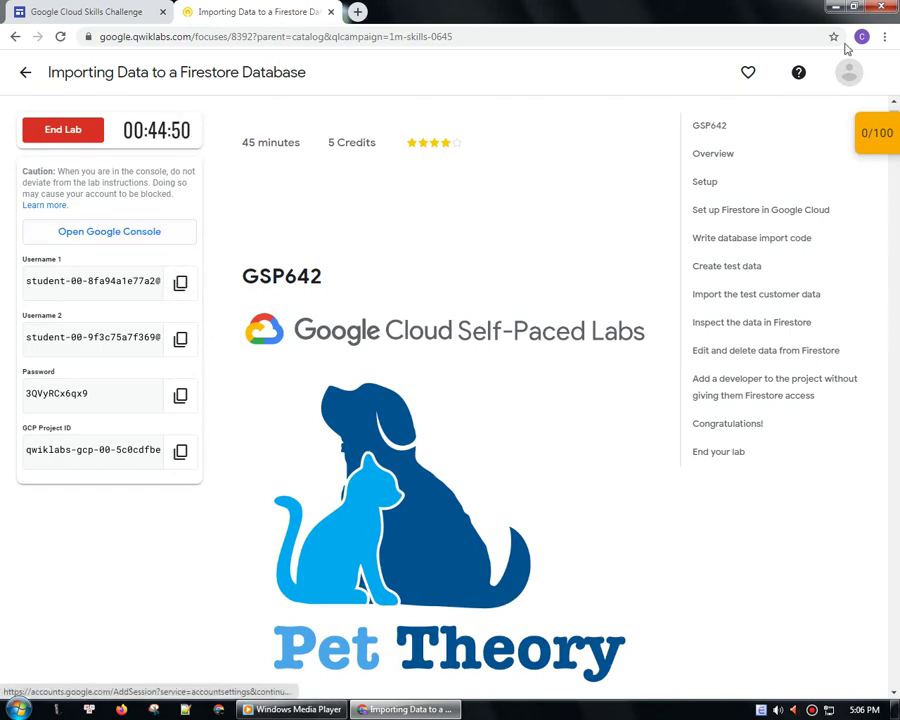
- Open a private window and load the lab's copied Open Google Console sign-in link there
click(884, 37)
click(700, 88)
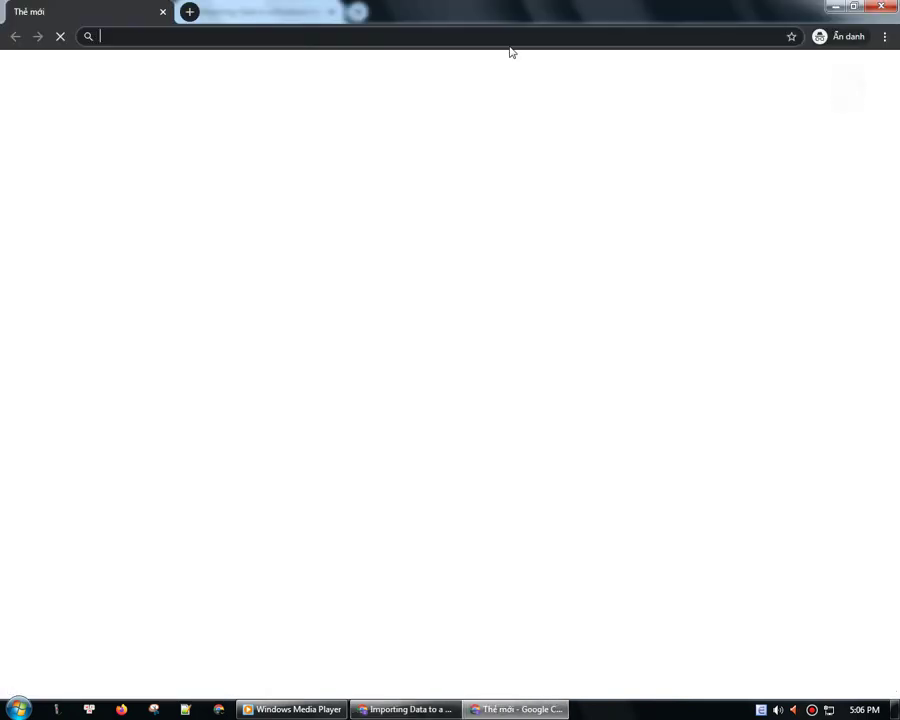
click(405, 709)
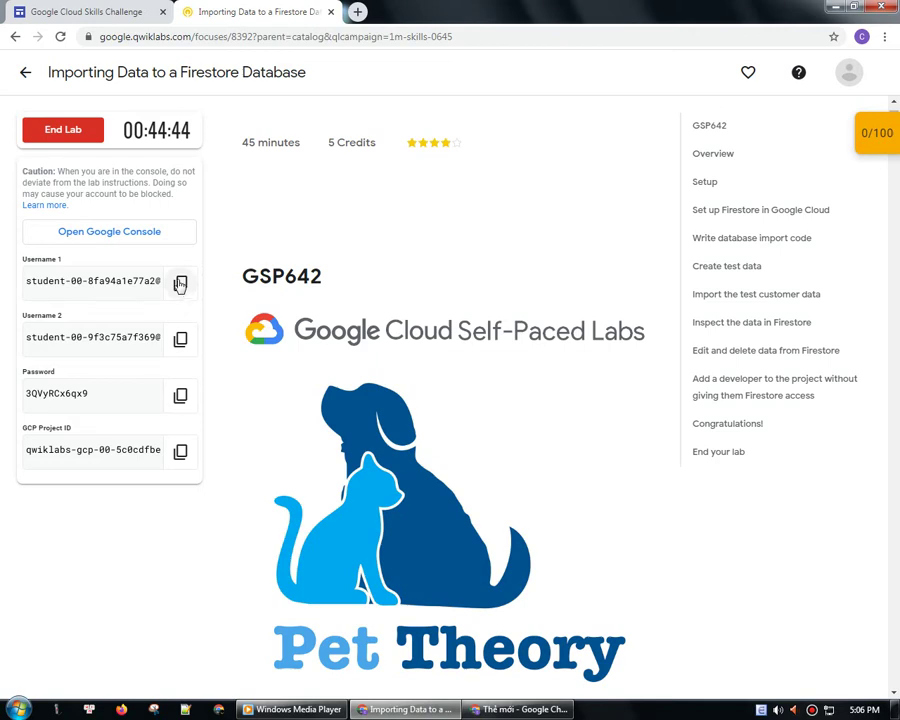
click(126, 234)
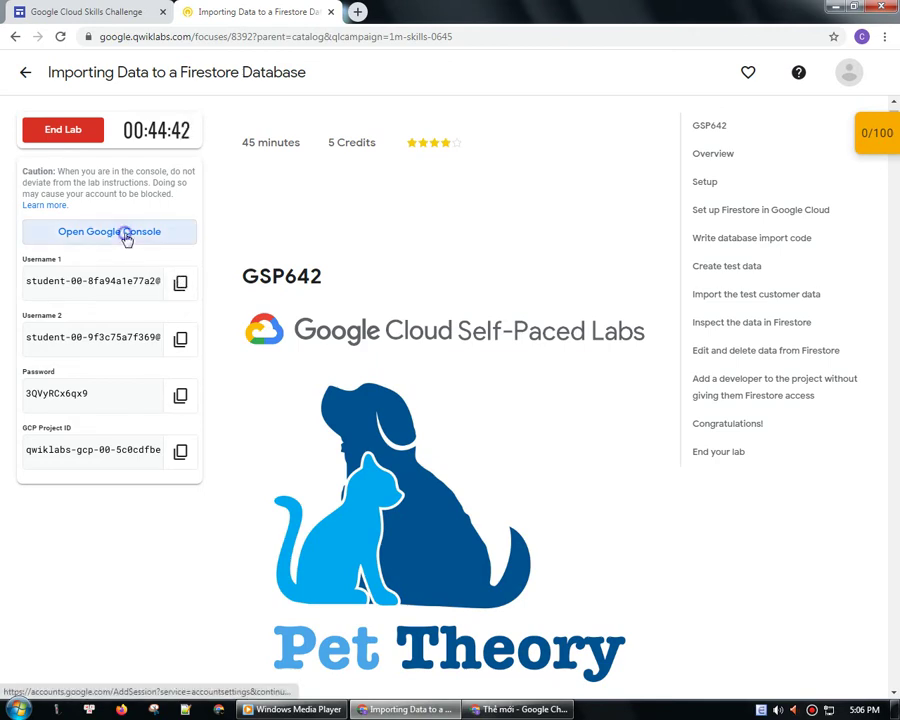
right_click(126, 234)
click(180, 314)
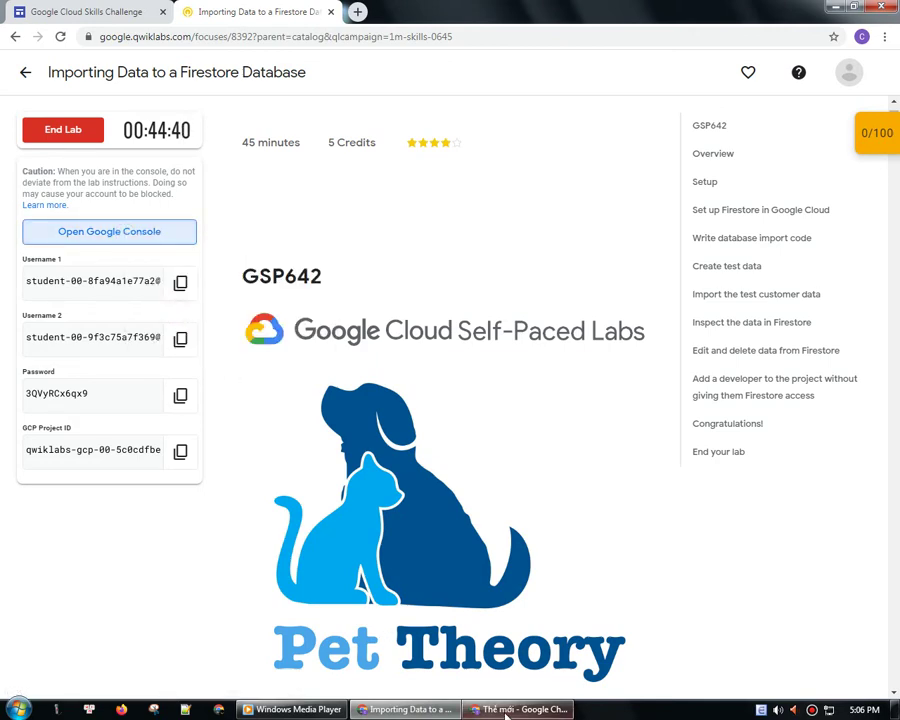
click(507, 714)
right_click(257, 35)
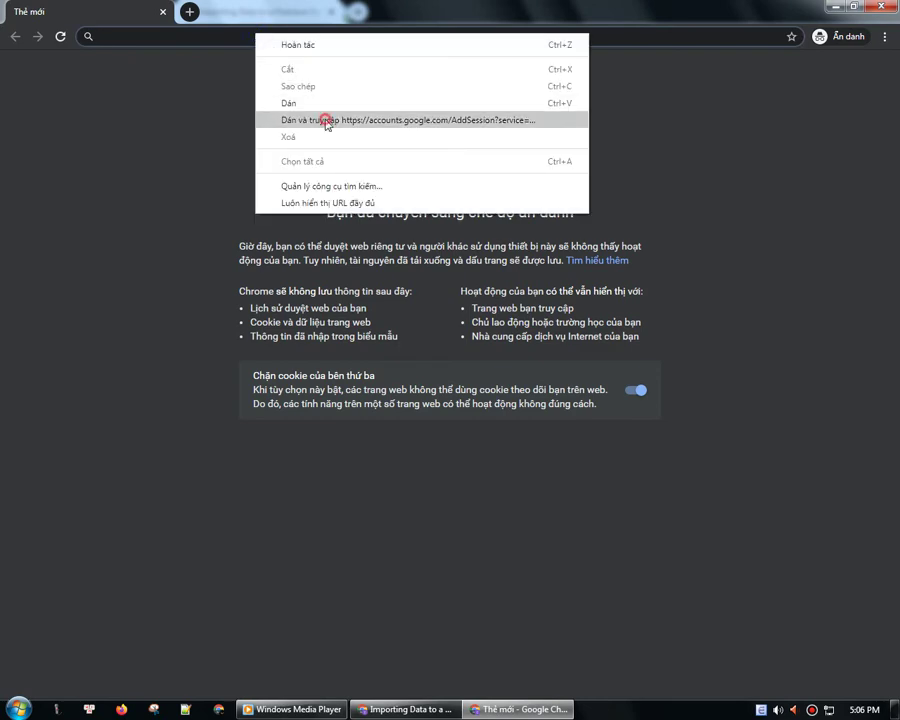
click(326, 121)
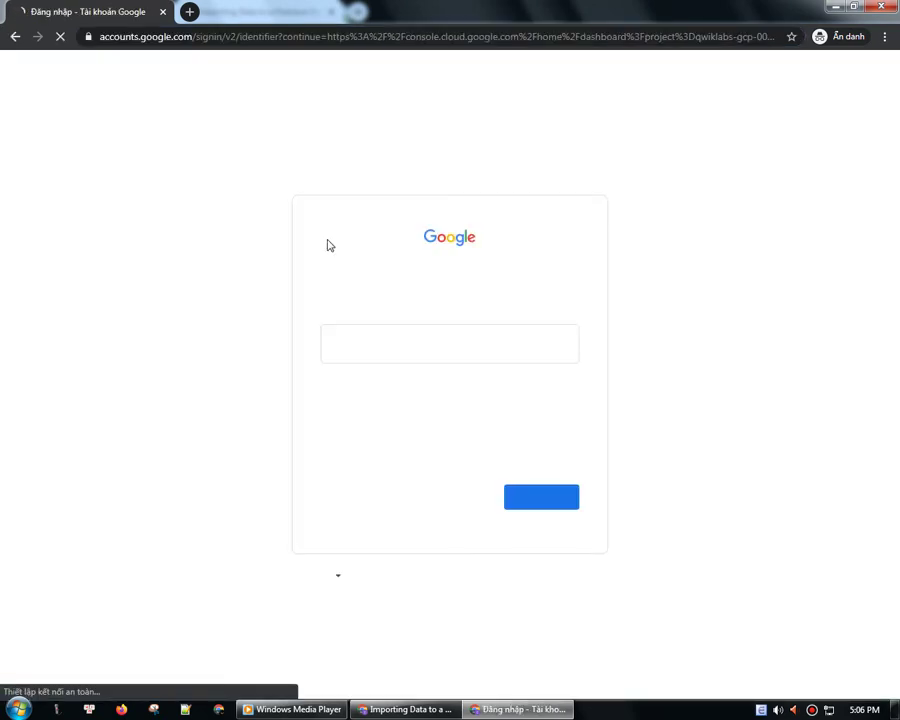
- Paste the lab's first username into the email field and continue
click(405, 709)
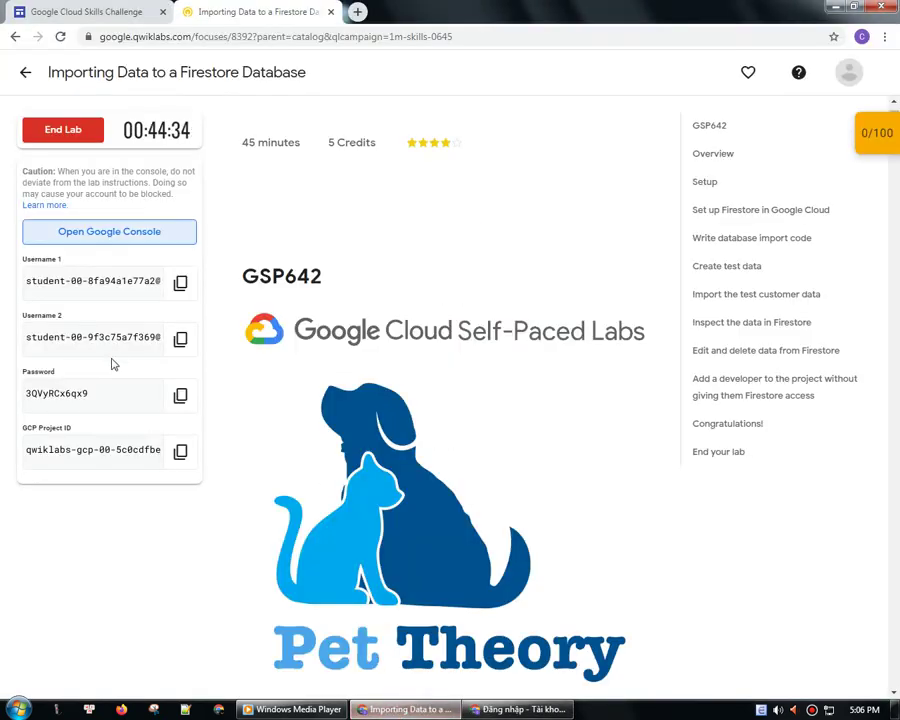
click(180, 284)
click(502, 711)
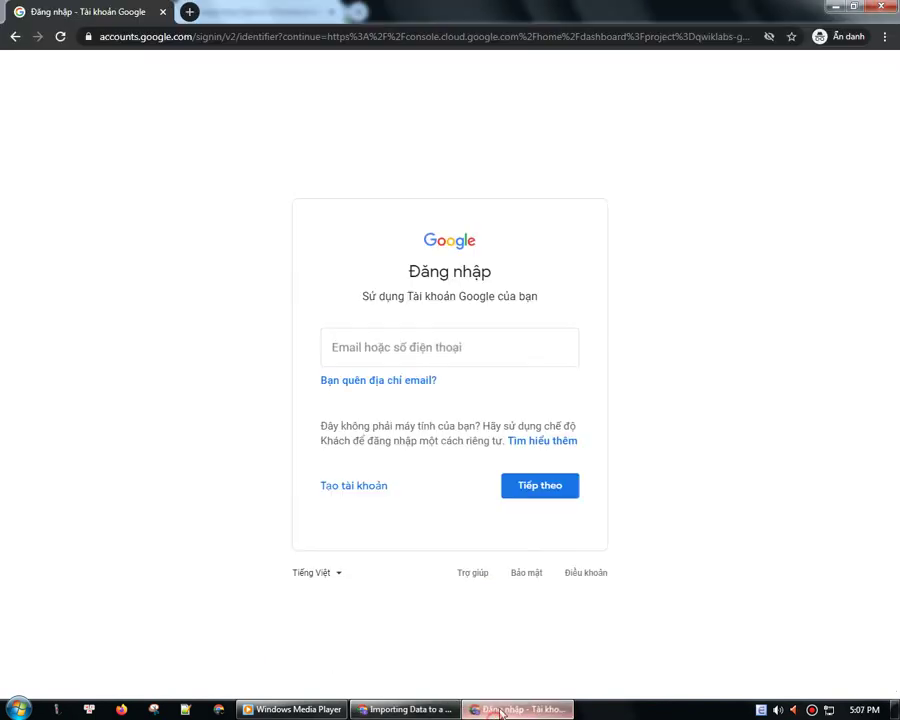
click(438, 360)
right_click(418, 346)
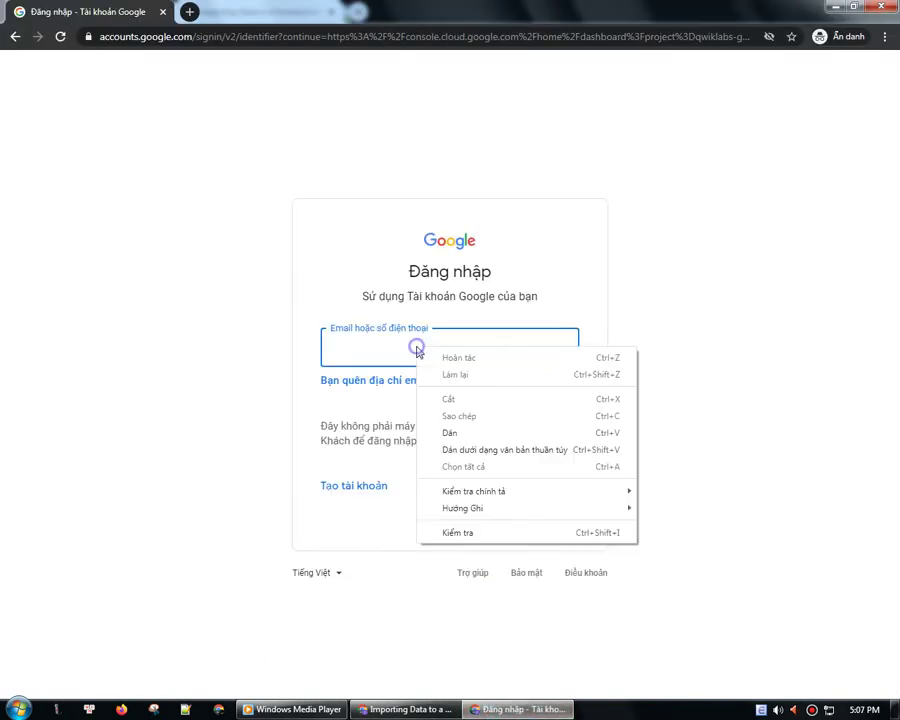
click(449, 433)
click(537, 491)
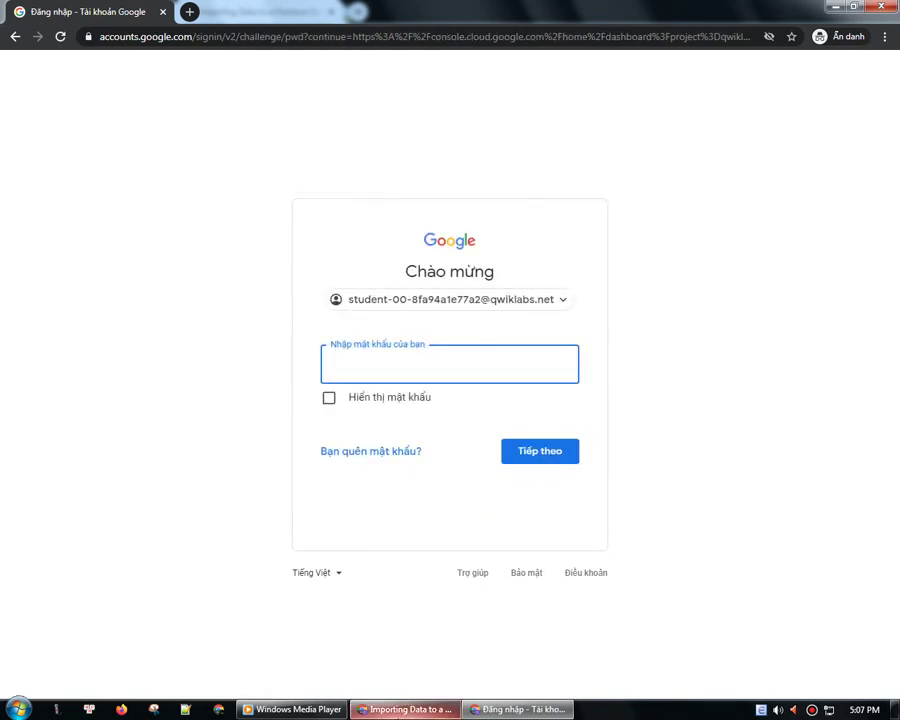
- Paste the lab password into the password field and sign in
click(405, 709)
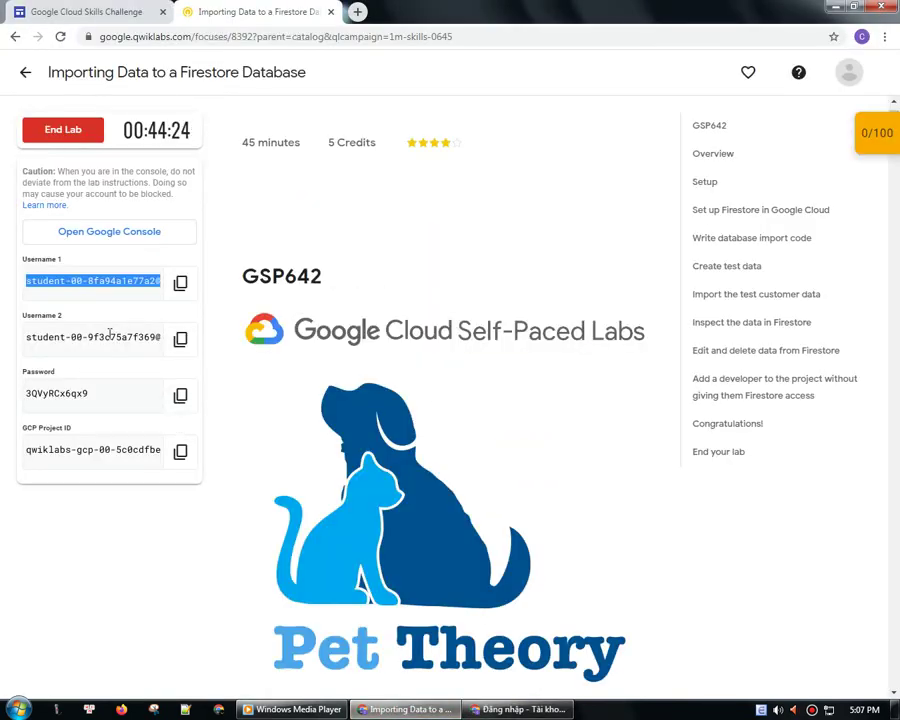
click(180, 394)
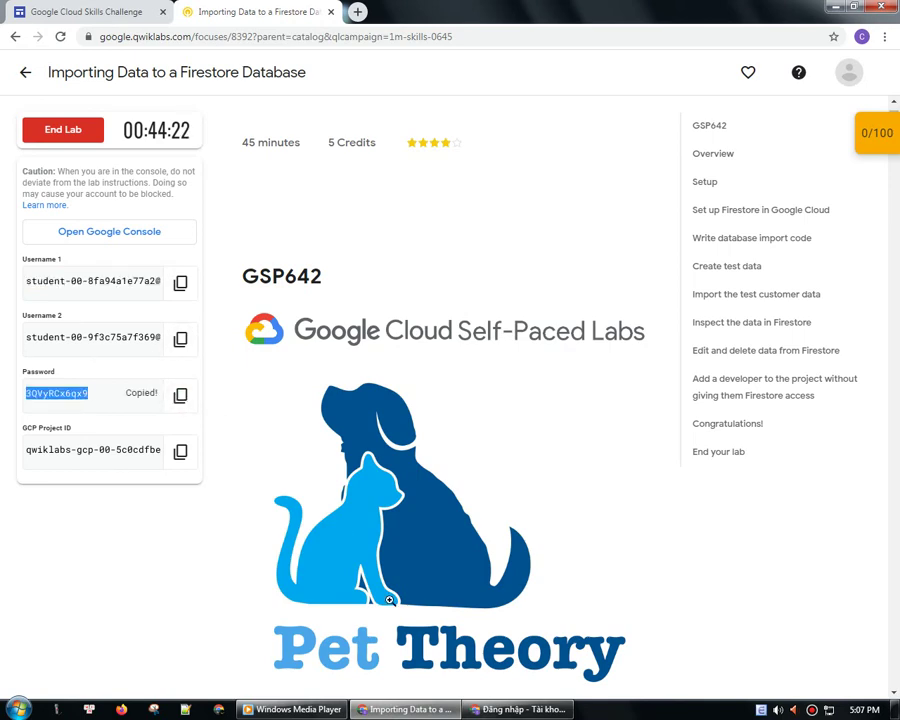
click(520, 709)
right_click(380, 373)
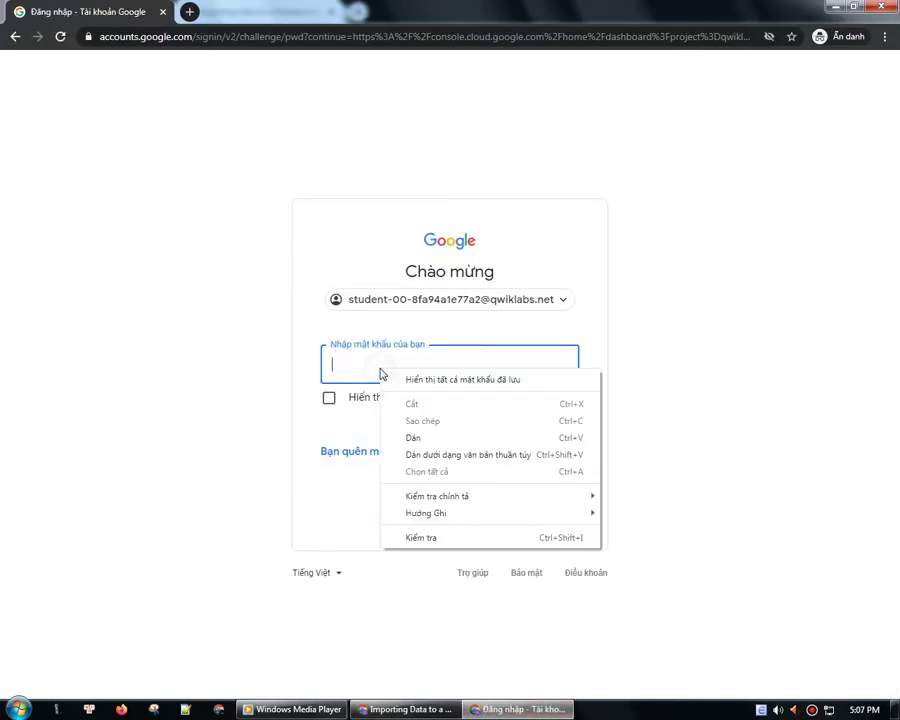
click(413, 437)
click(528, 458)
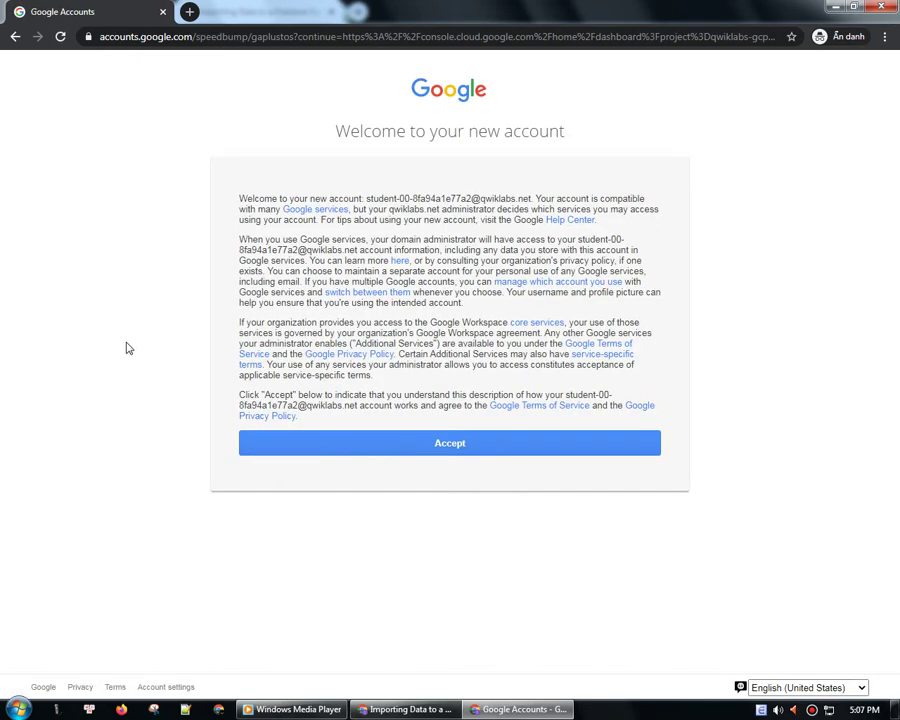
- Accept the new account's terms and confirm the account recovery settings
click(459, 450)
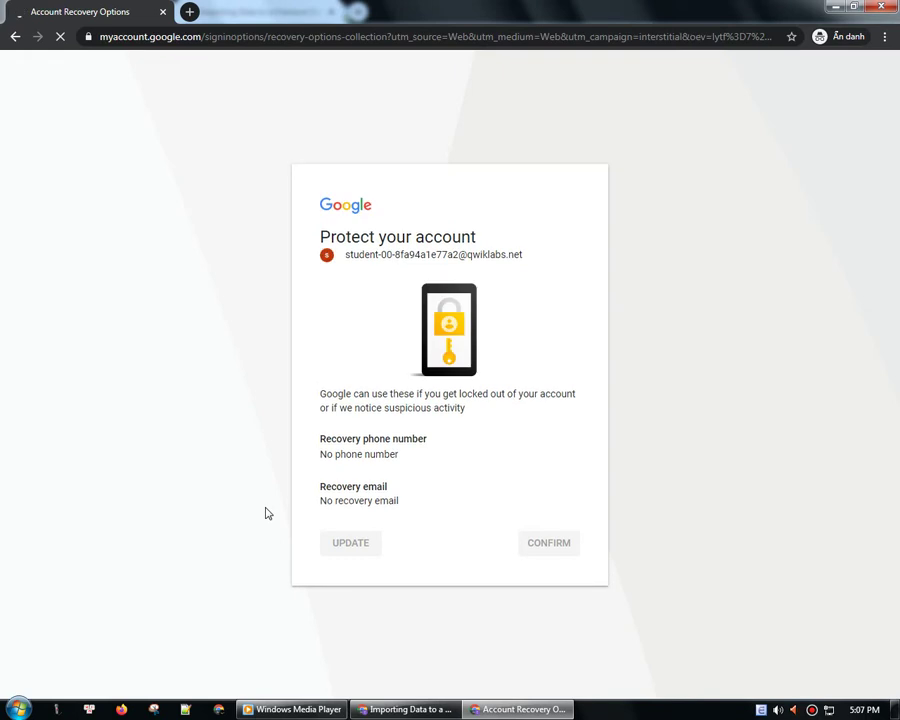
click(565, 542)
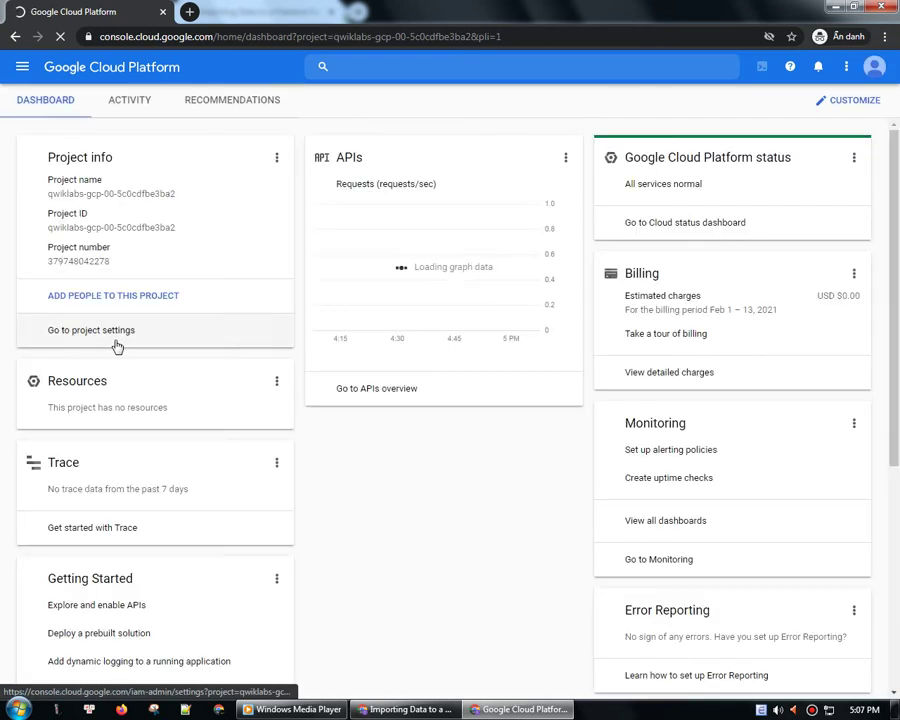
- Load drive.google.com and check that Storage shows 0 bytes used with an empty My Drive
click(188, 11)
text(d)
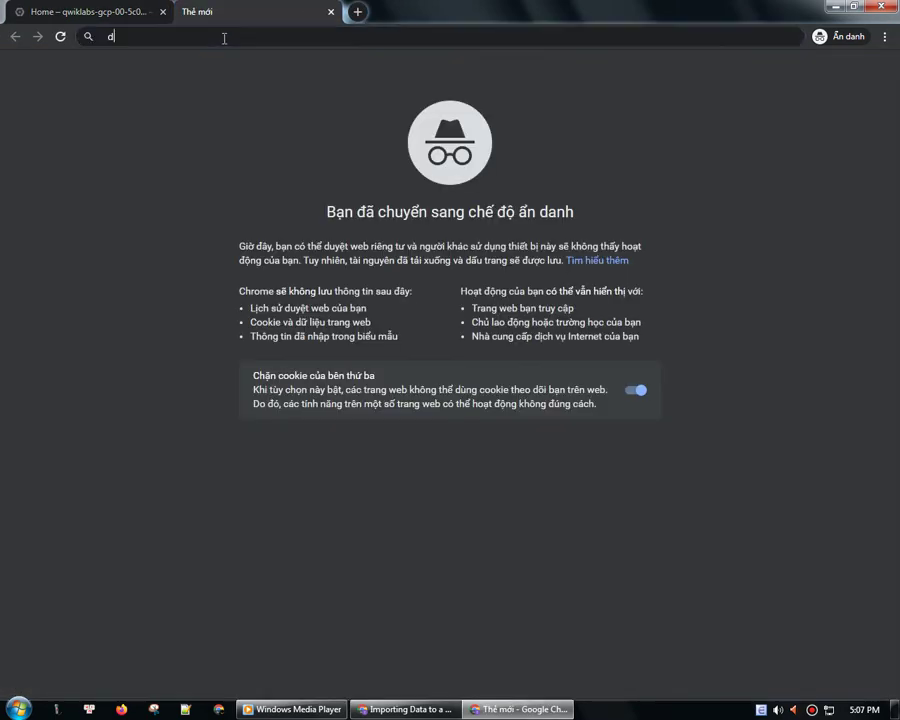
text(rive.)
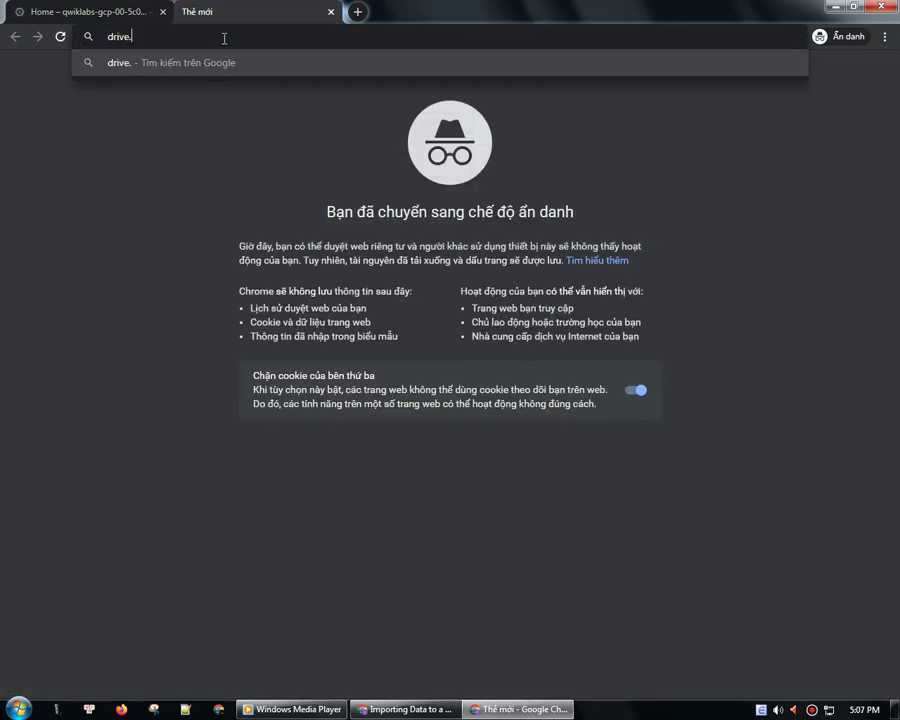
text(google.com)
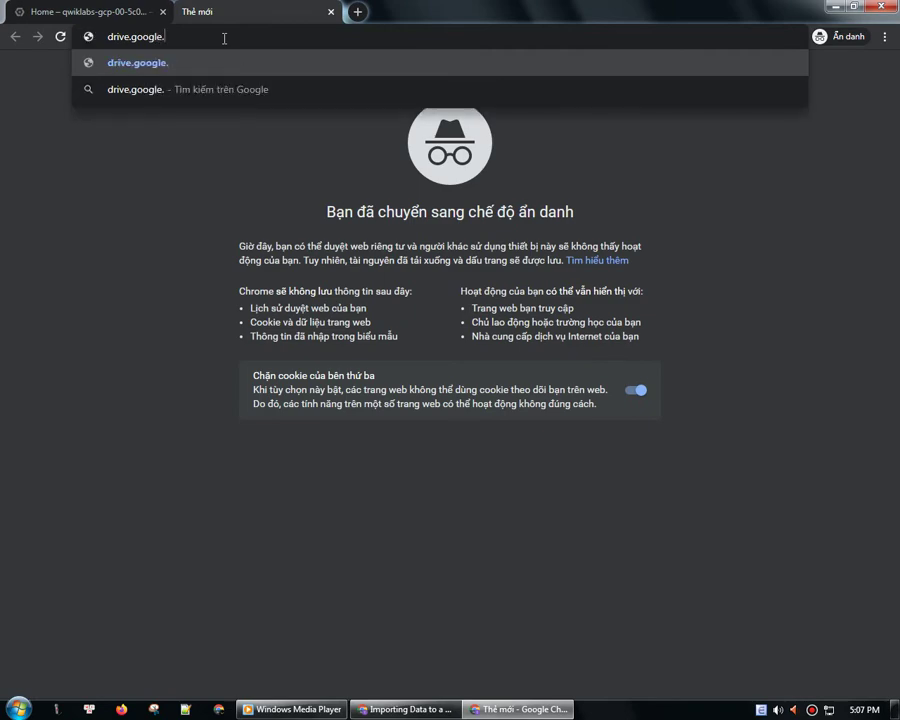
key(Return)
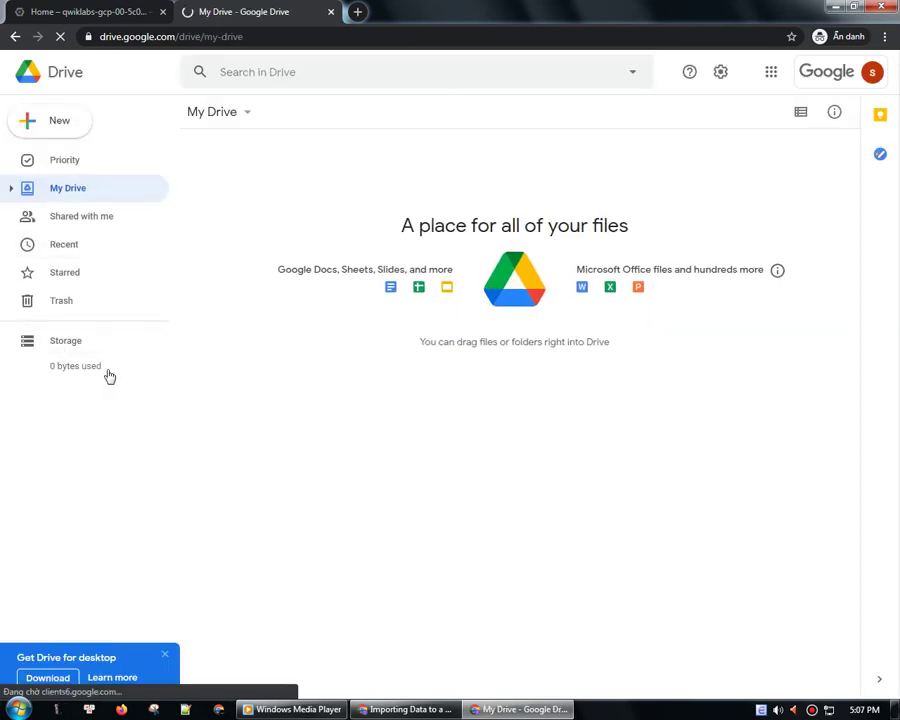
click(45, 347)
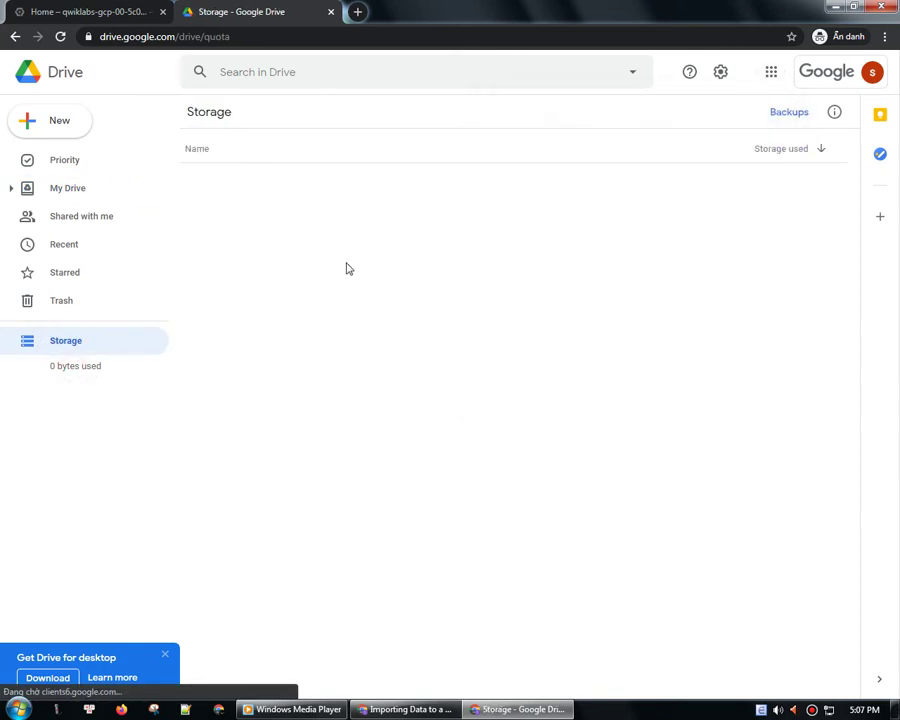
click(74, 195)
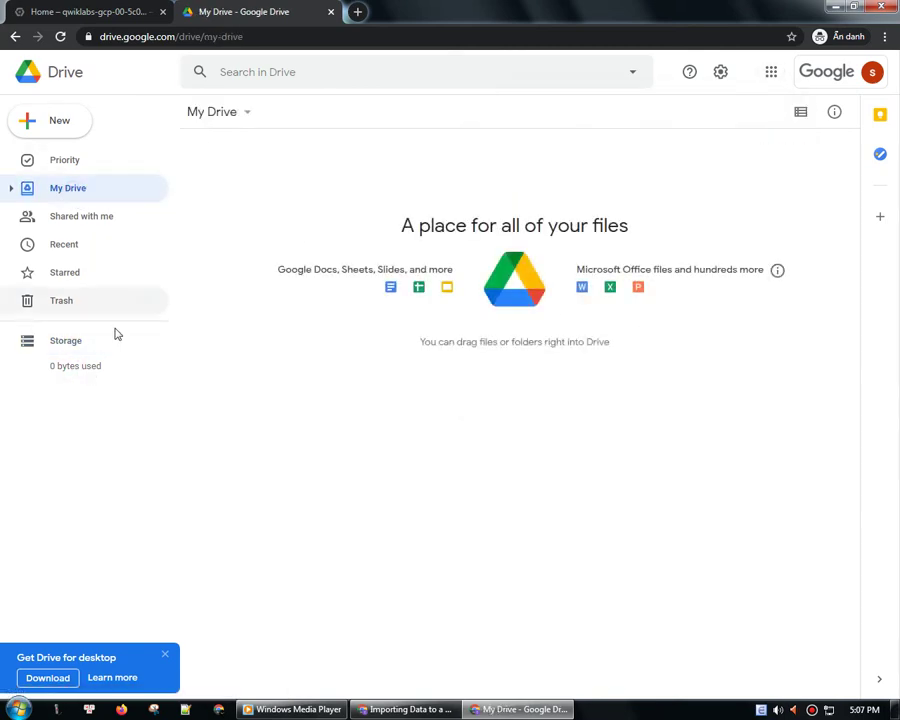
click(78, 370)
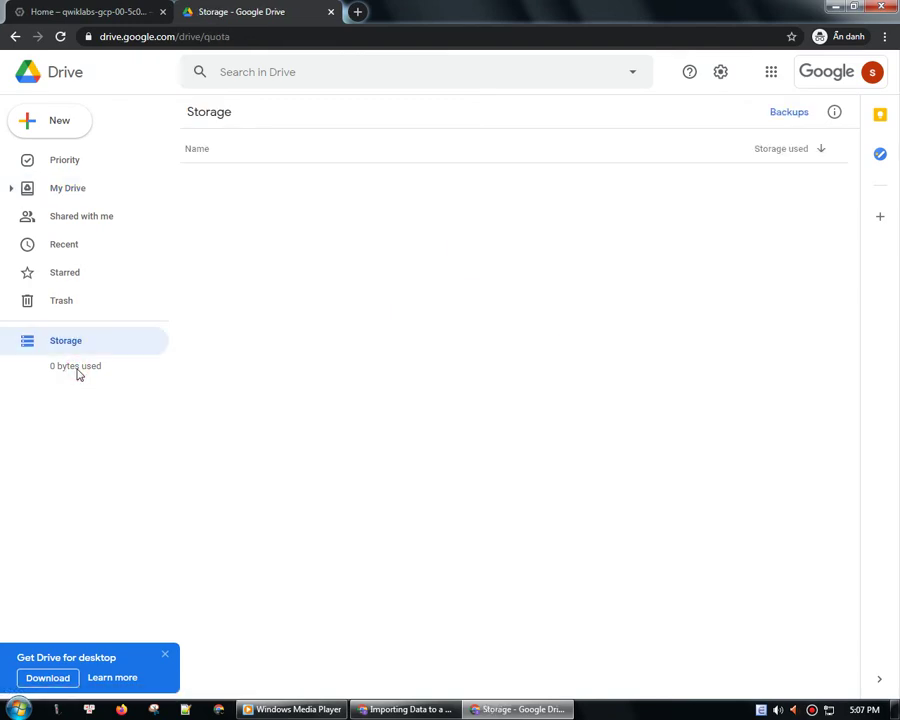
- Launch Gmail in a new tab from the Google apps grid
click(771, 80)
scroll(810, 268, down, 3)
scroll(810, 268, down, 2)
scroll(808, 265, up, 5)
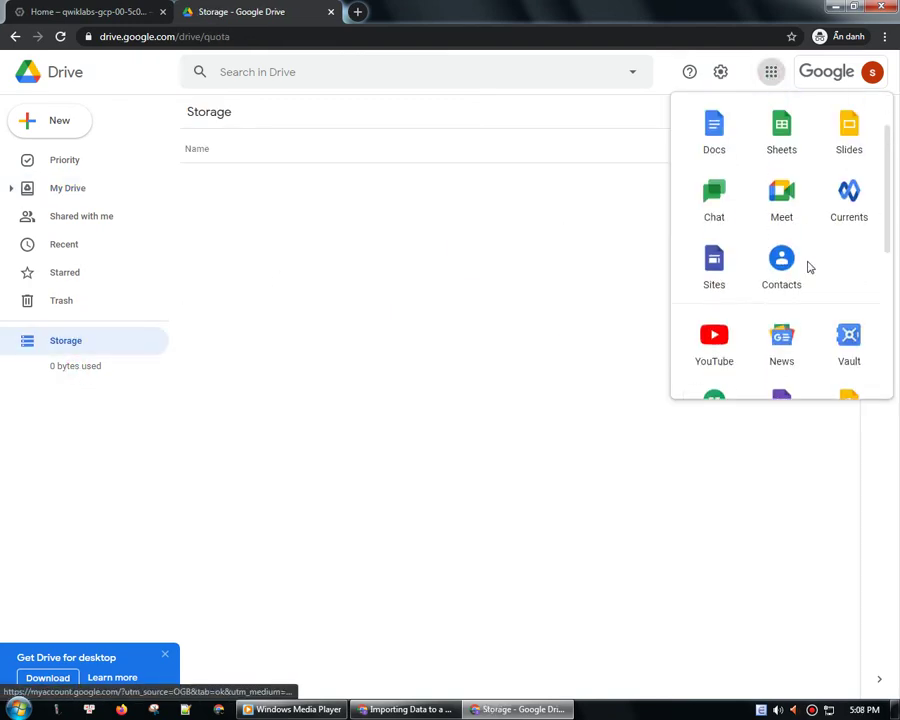
click(784, 152)
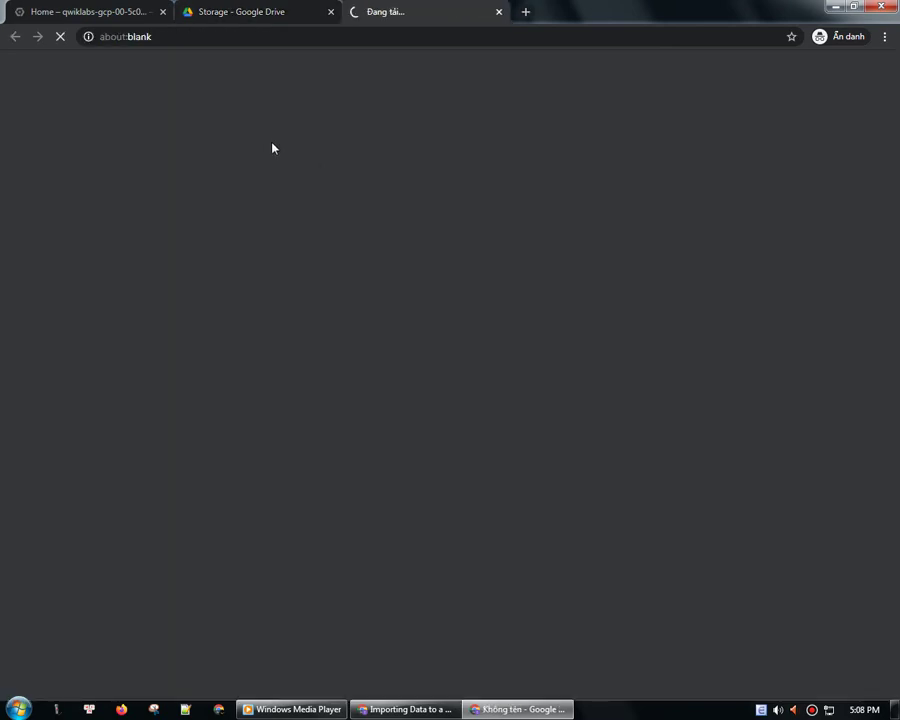
- Close the Drive tab and accept the console's Terms of Service and email updates
click(330, 12)
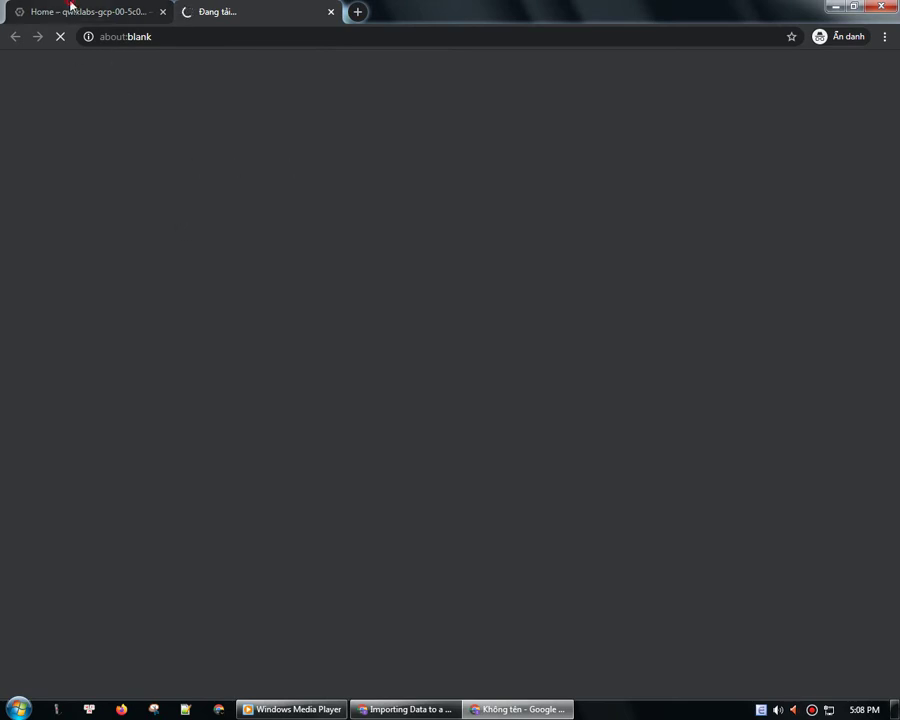
click(66, 10)
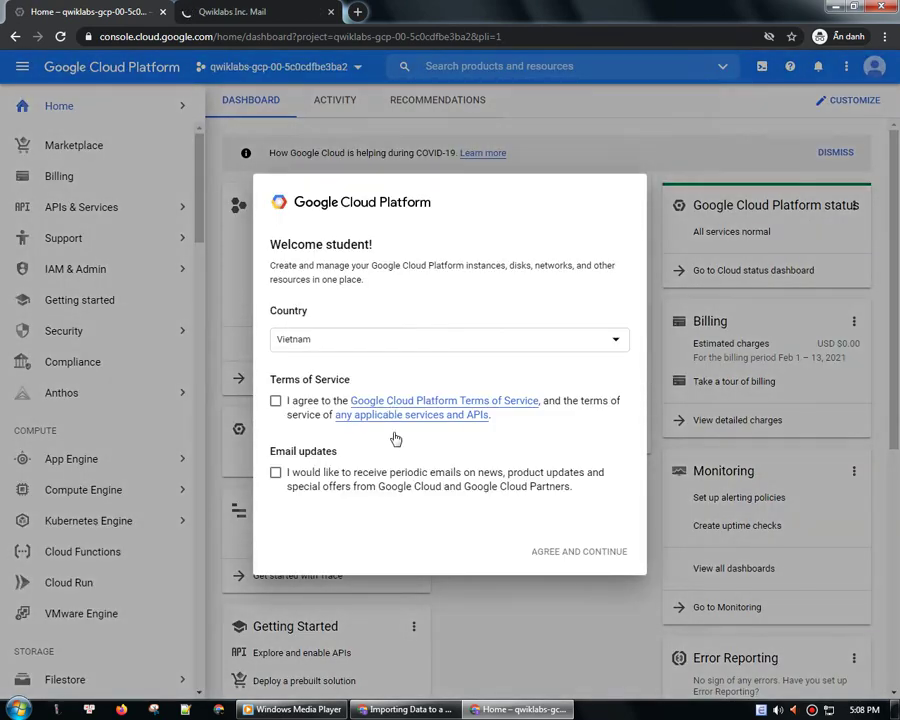
click(275, 401)
click(276, 472)
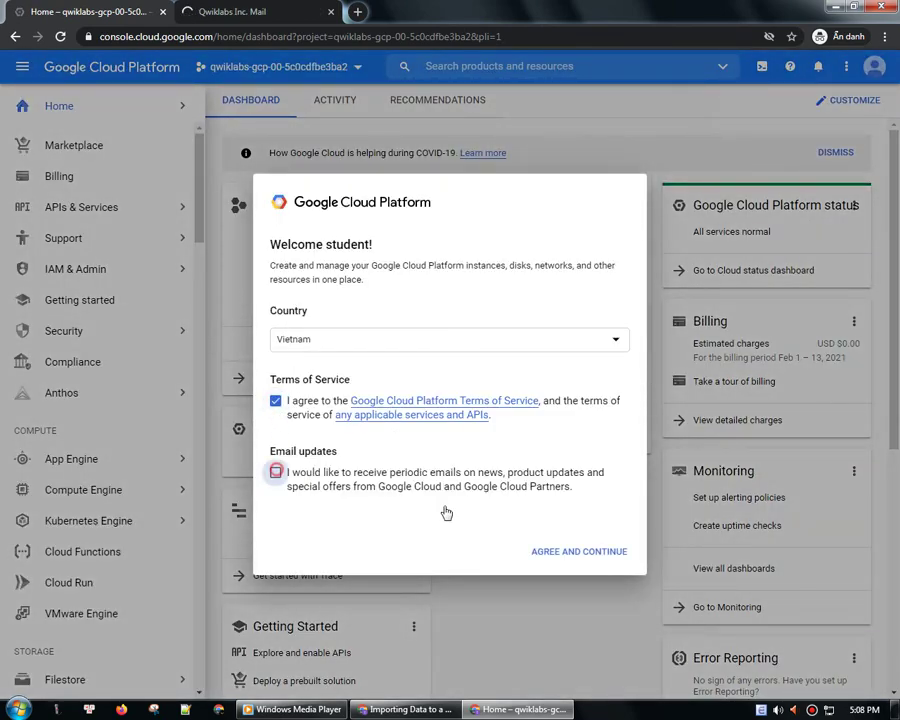
click(567, 552)
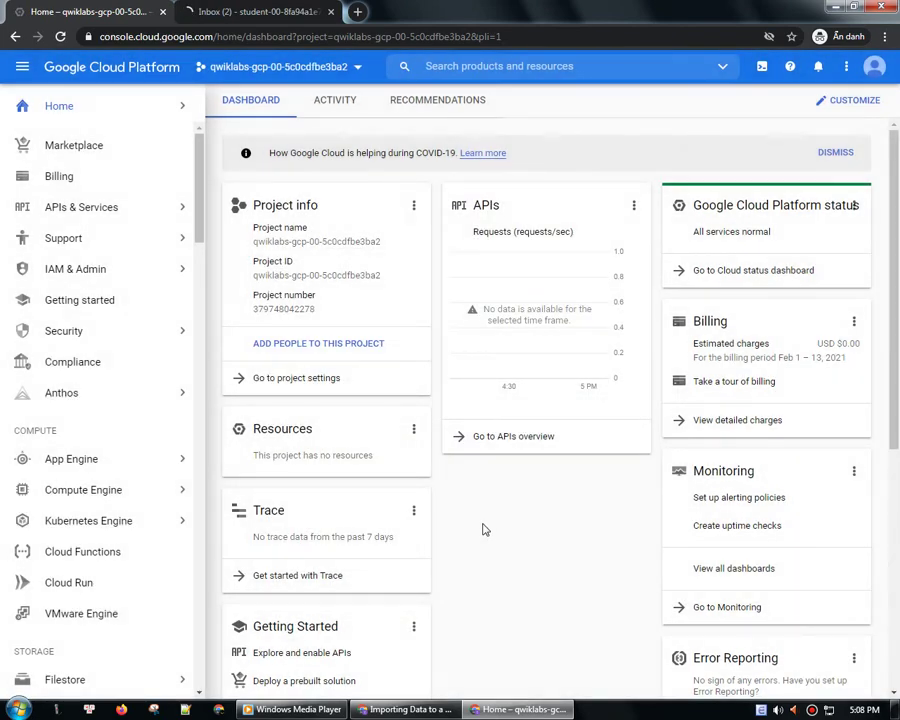
- Dismiss the Meet popup, read the 'Tips for using your new inbox' email, then close Gmail
click(230, 11)
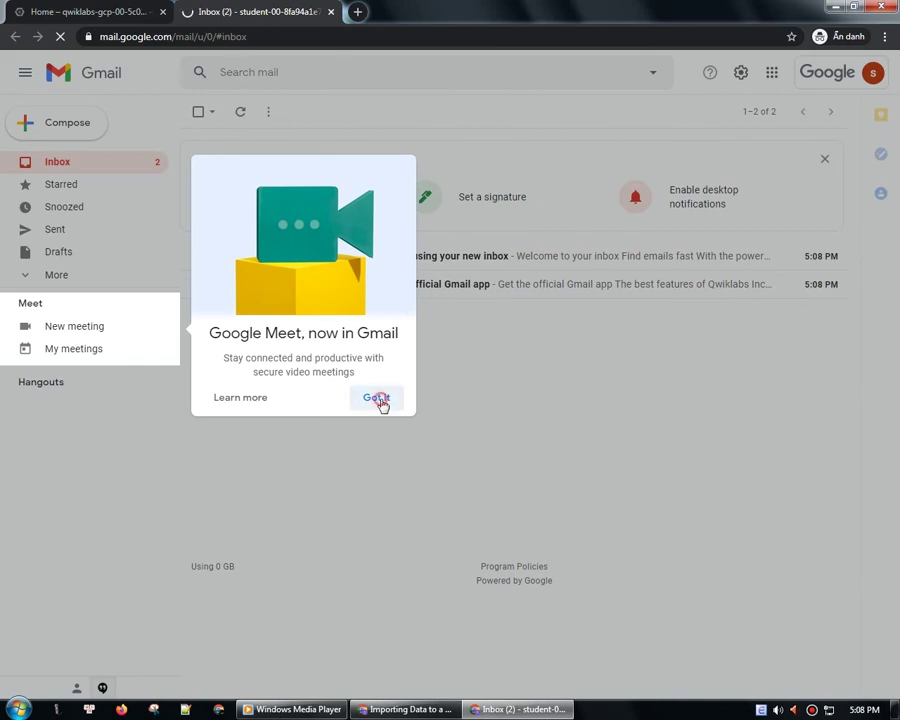
click(377, 400)
click(446, 258)
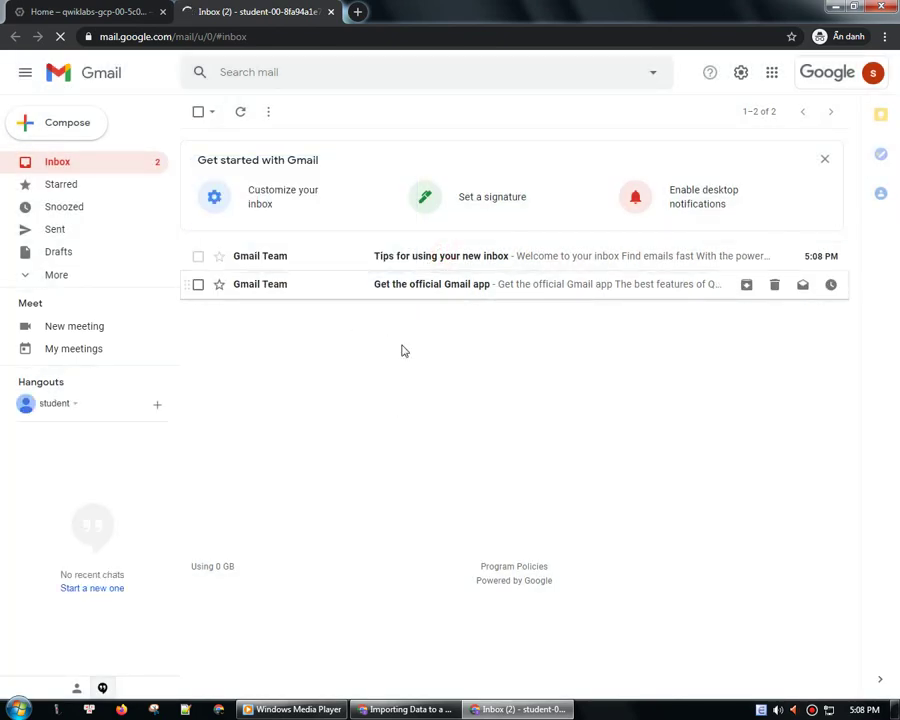
scroll(405, 347, down, 5)
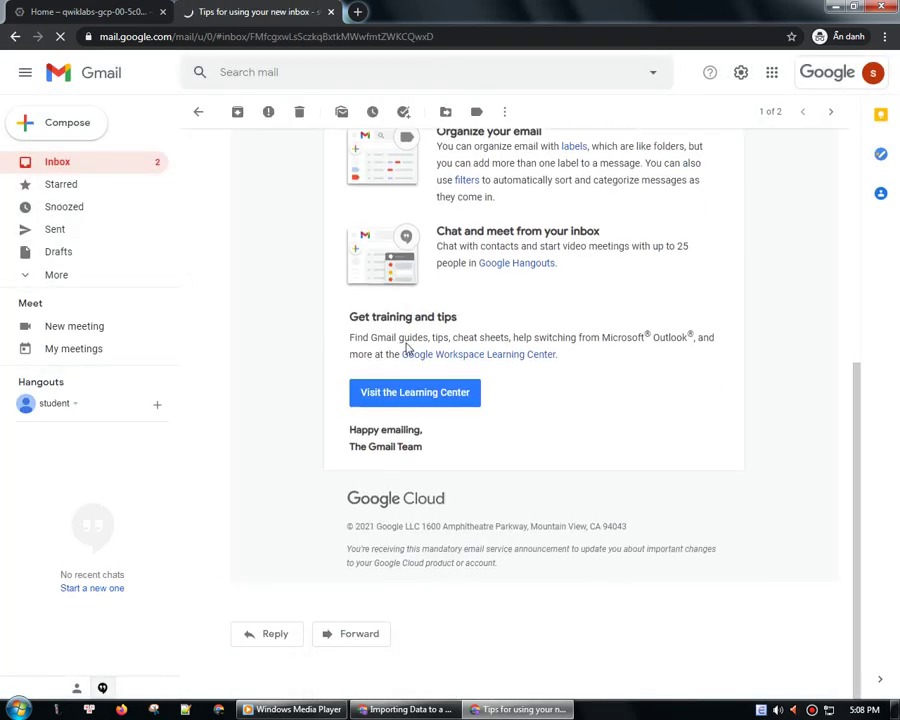
scroll(406, 347, up, 5)
click(110, 158)
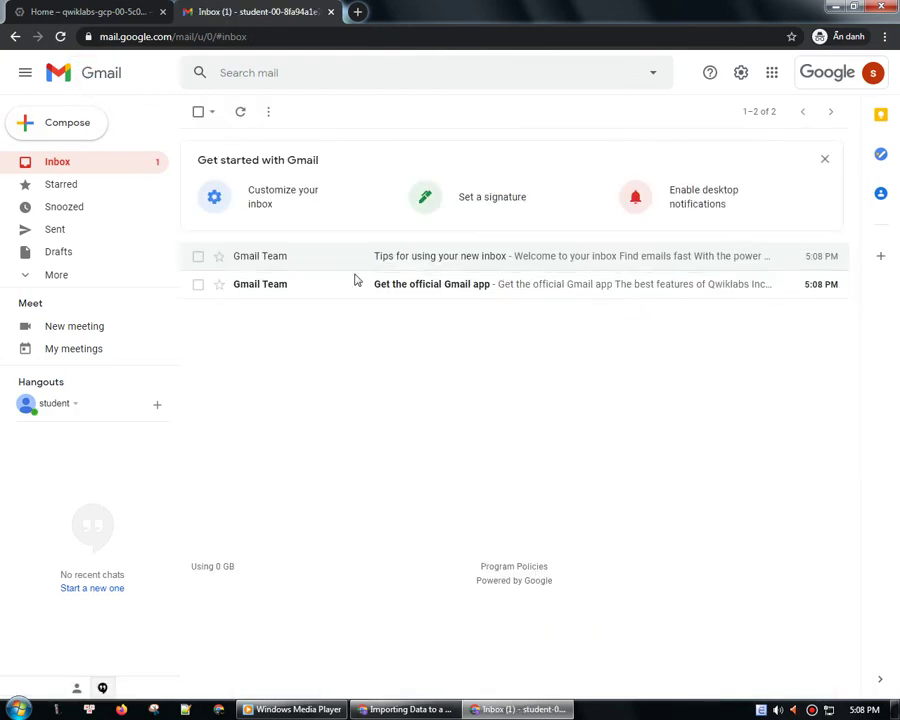
key(ctrl+w)
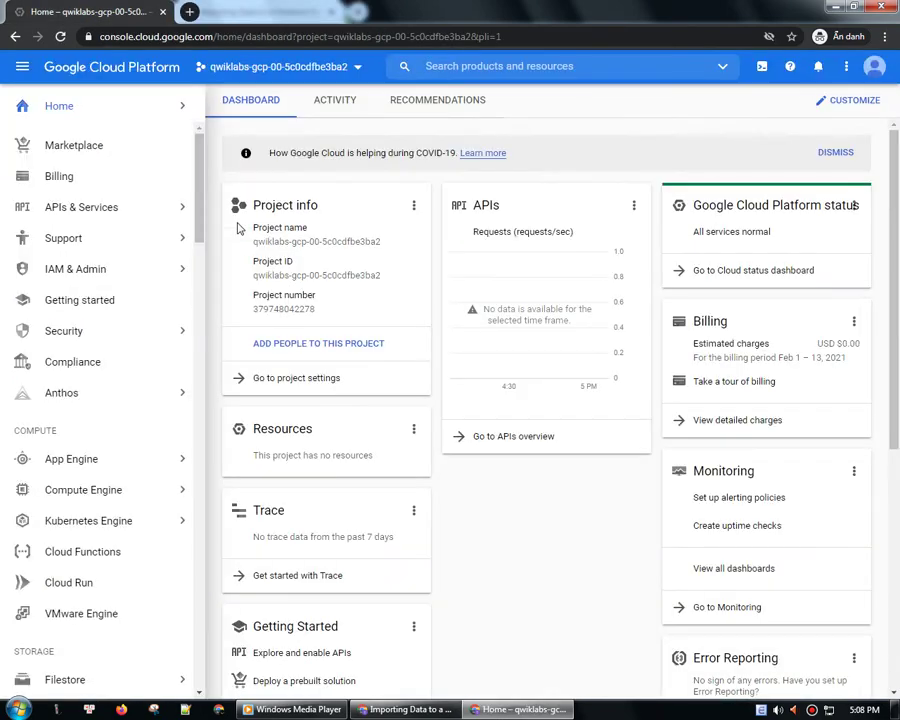
- Leave the project unchanged in the chooser and go to Compute Engine > VM instances
click(356, 70)
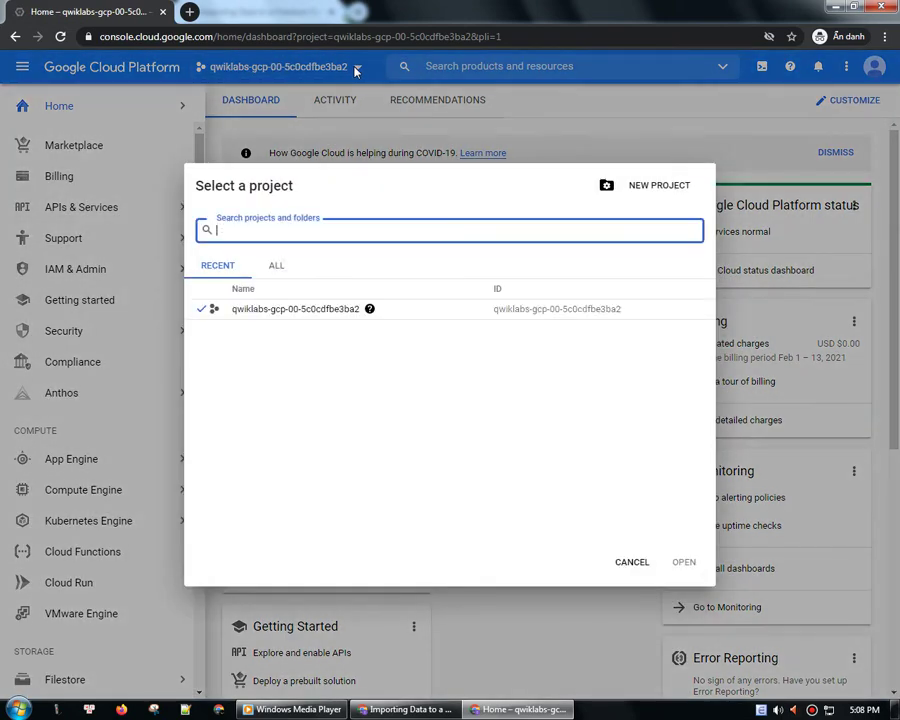
click(632, 564)
mouse_move(100, 500)
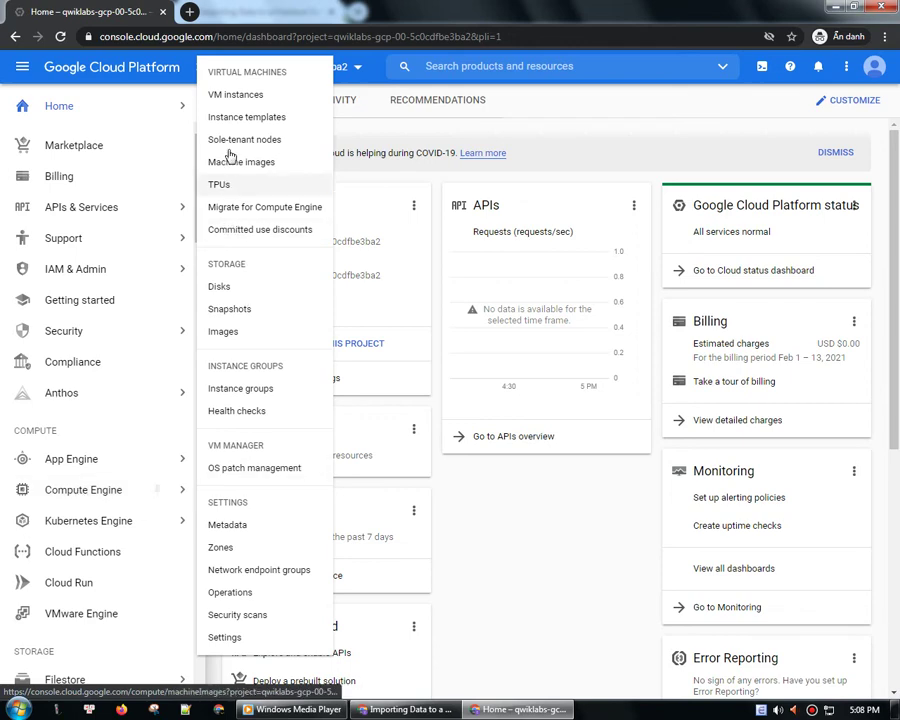
click(236, 98)
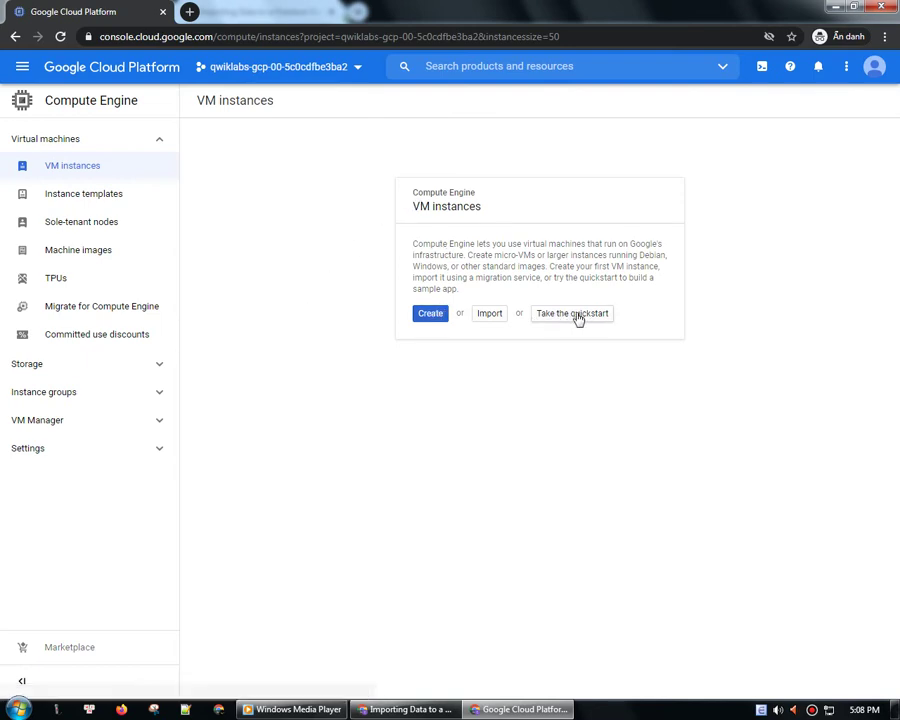
- Start a new instance-1, review its default settings, and change the Debian 10 boot disk
click(427, 320)
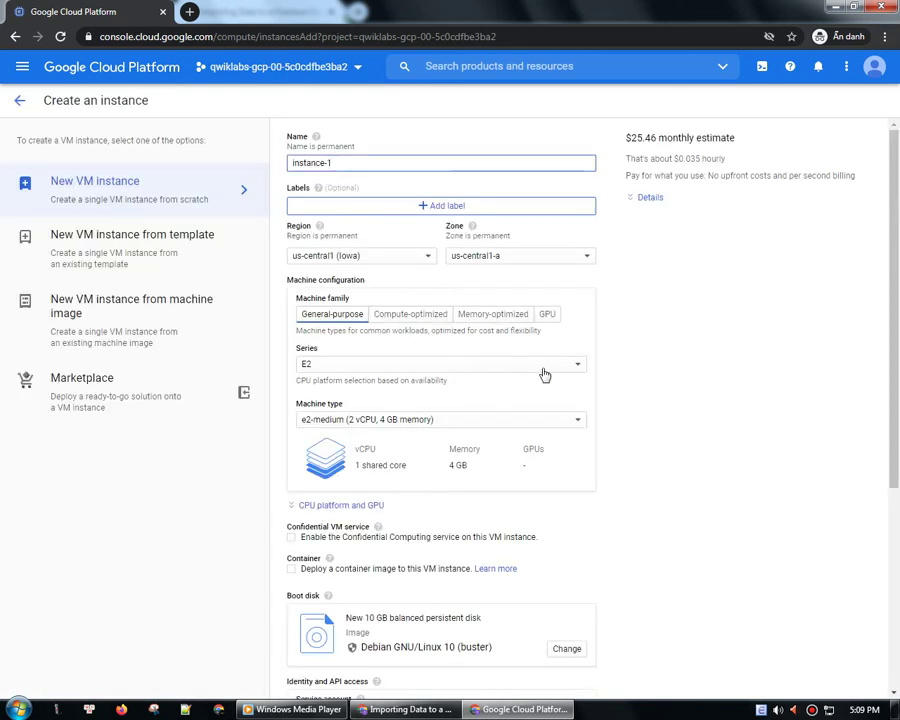
scroll(565, 383, down, 1)
scroll(605, 420, down, 3)
scroll(610, 432, up, 4)
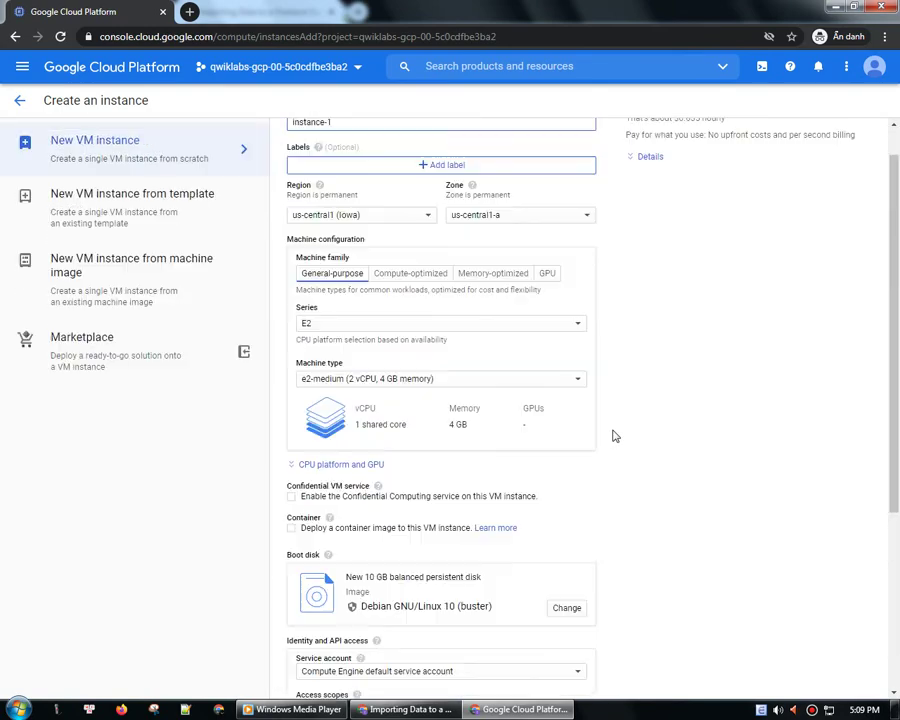
scroll(615, 436, down, 2)
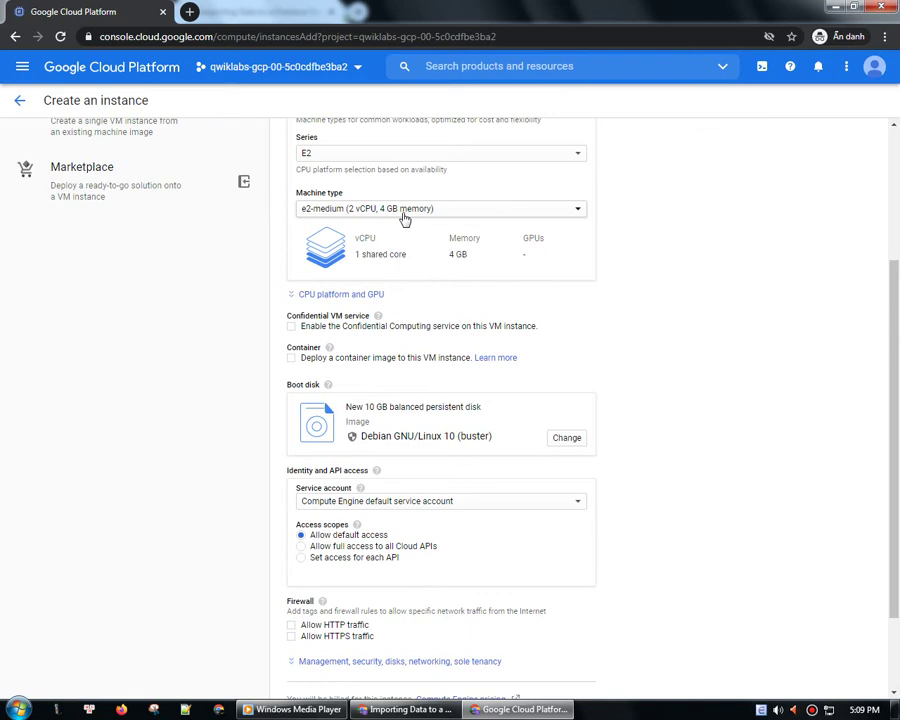
scroll(370, 580, down, 2)
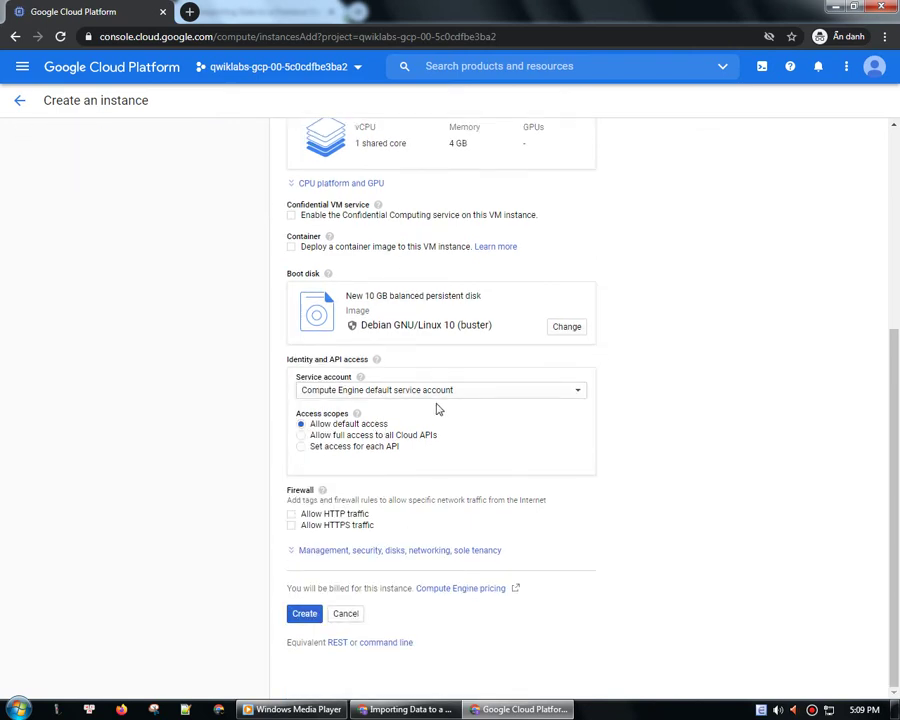
scroll(437, 408, up, 6)
scroll(438, 406, down, 4)
click(568, 438)
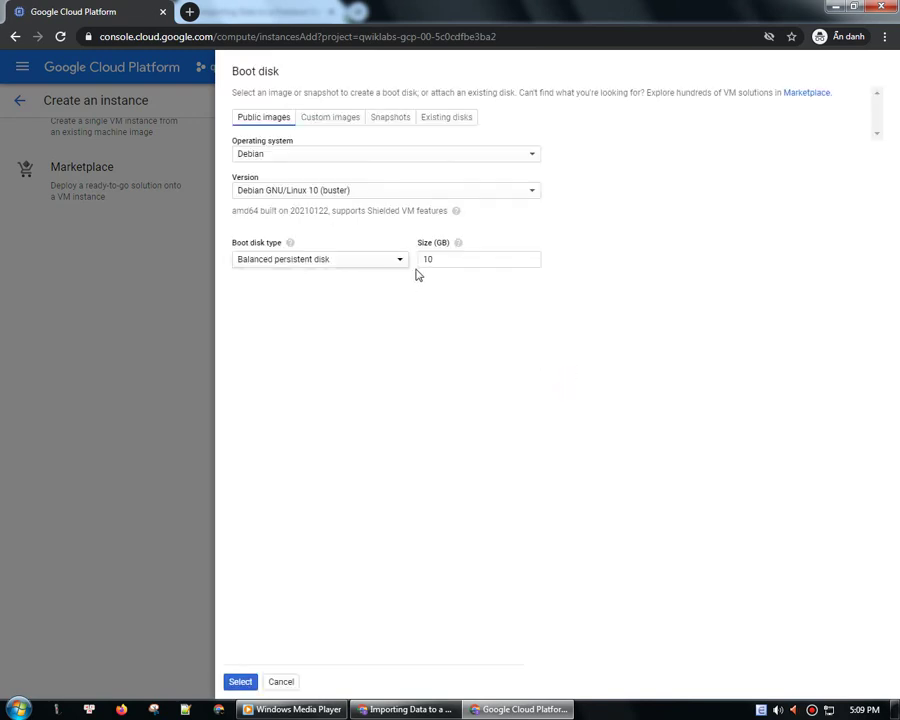
- Set the boot disk image to Windows Server 2016 Datacenter
click(314, 156)
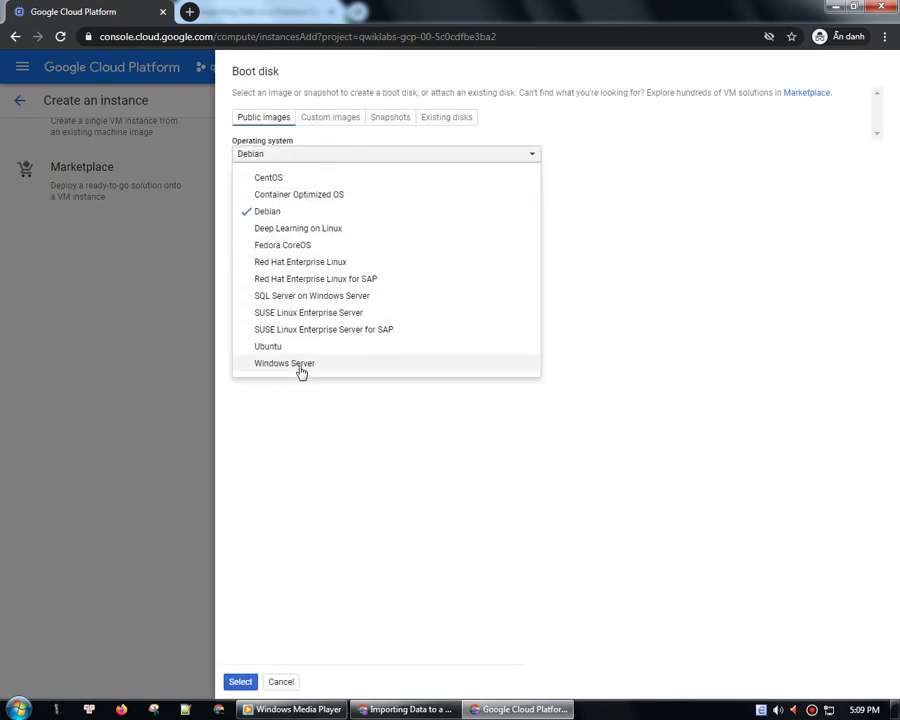
click(298, 365)
click(313, 193)
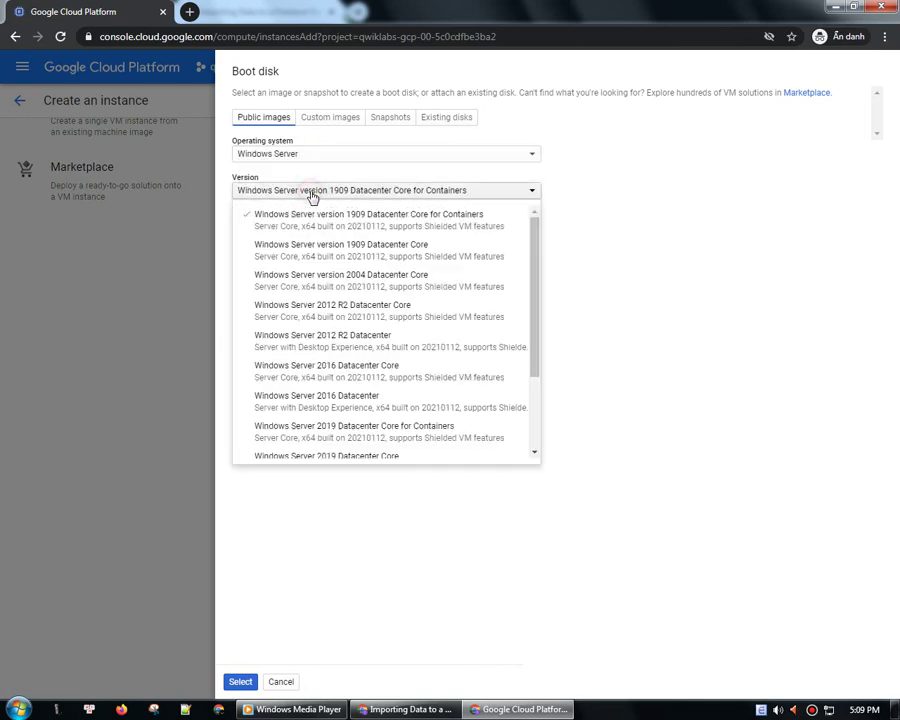
click(331, 408)
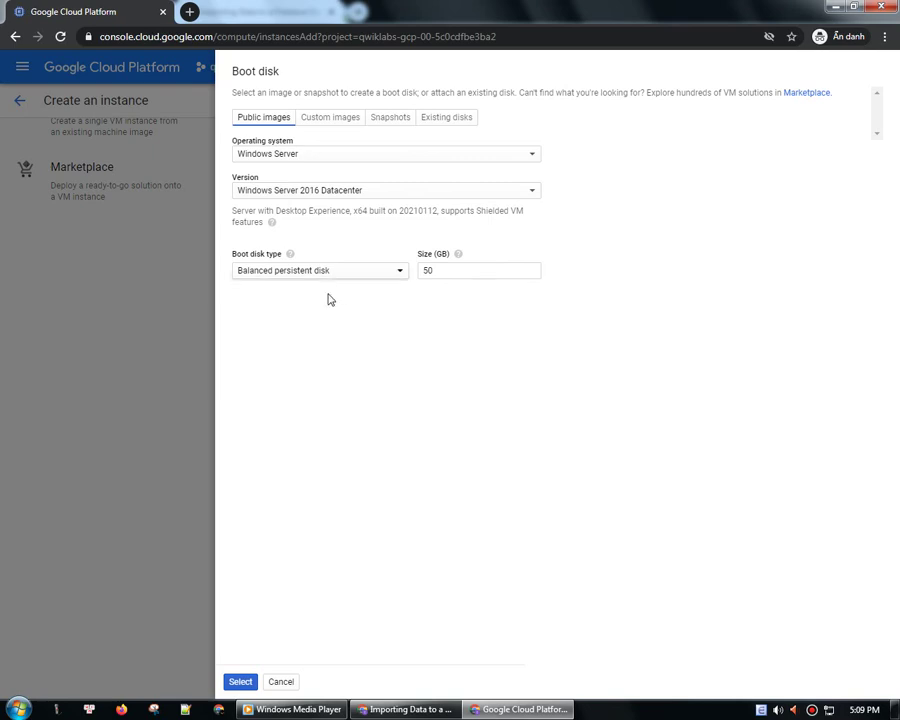
click(239, 683)
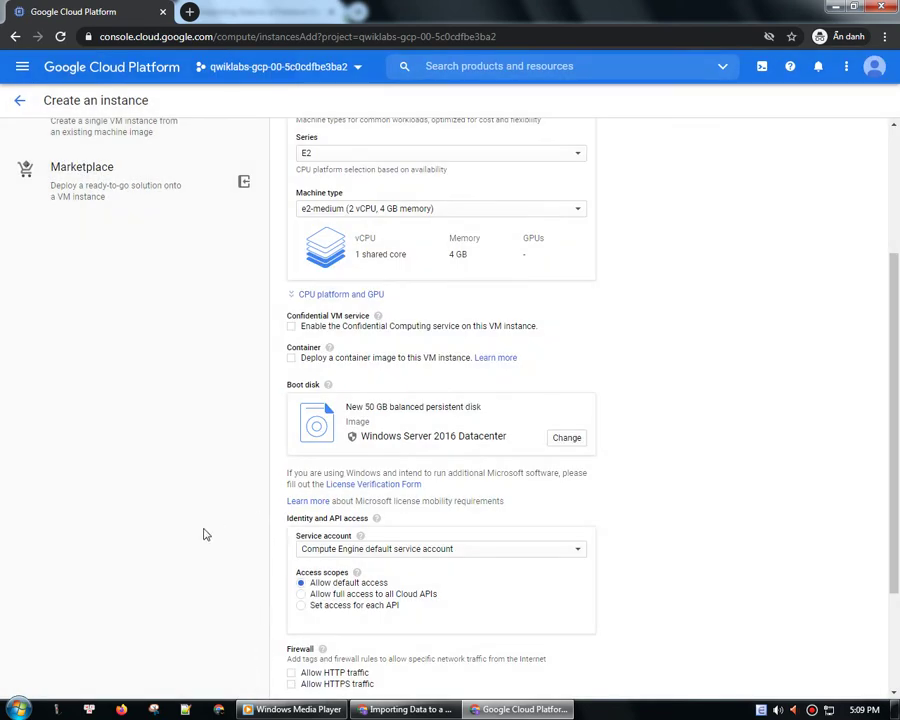
- Allow full access to all Cloud APIs and HTTP/HTTPS traffic, then create the instance
scroll(250, 510, down, 3)
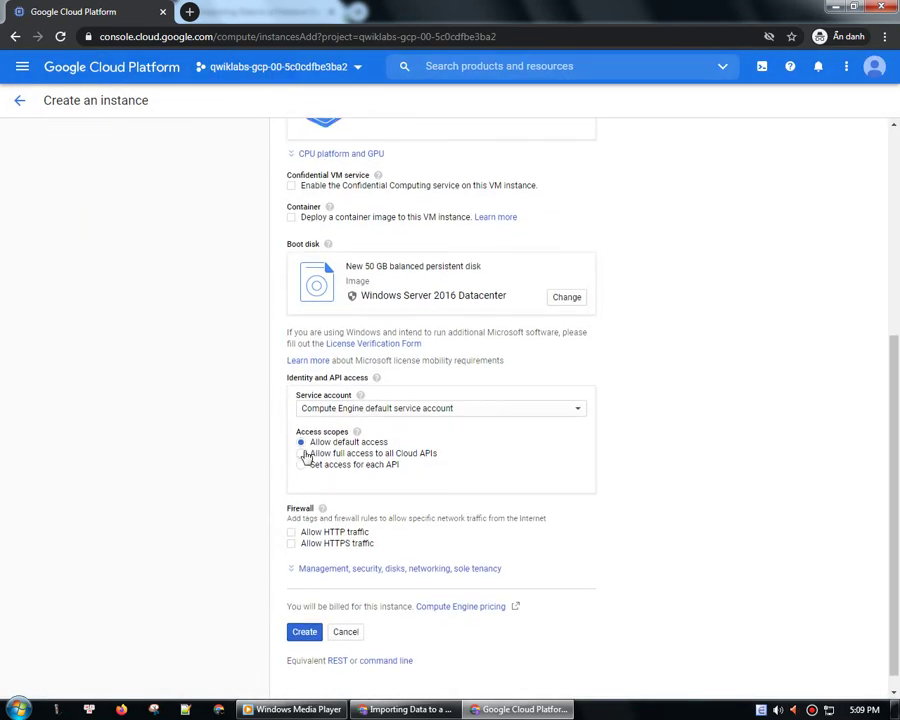
click(292, 532)
click(292, 543)
scroll(445, 487, up, 3)
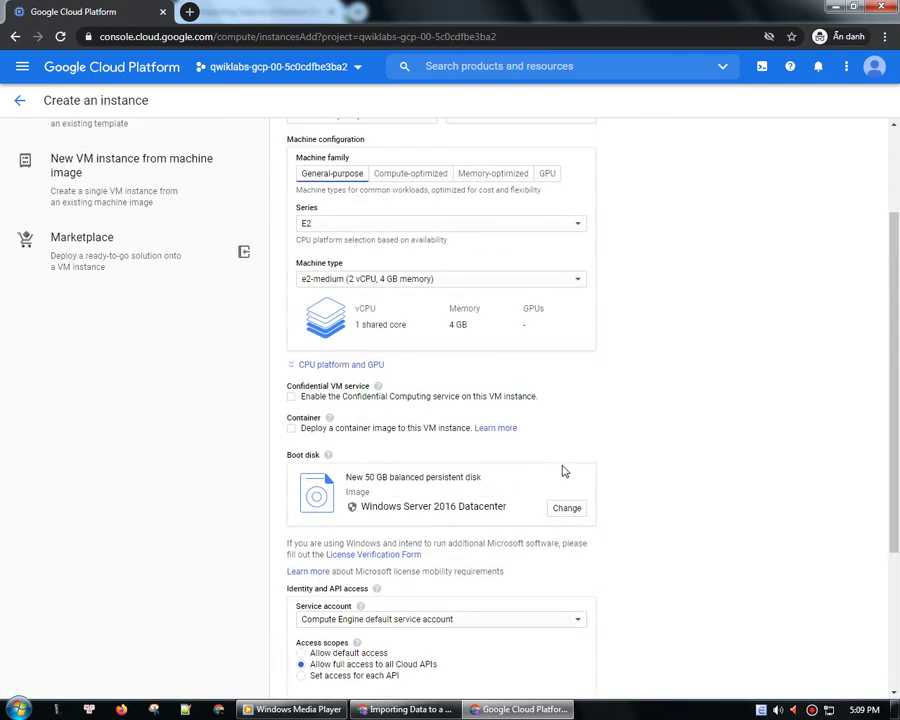
scroll(563, 471, down, 3)
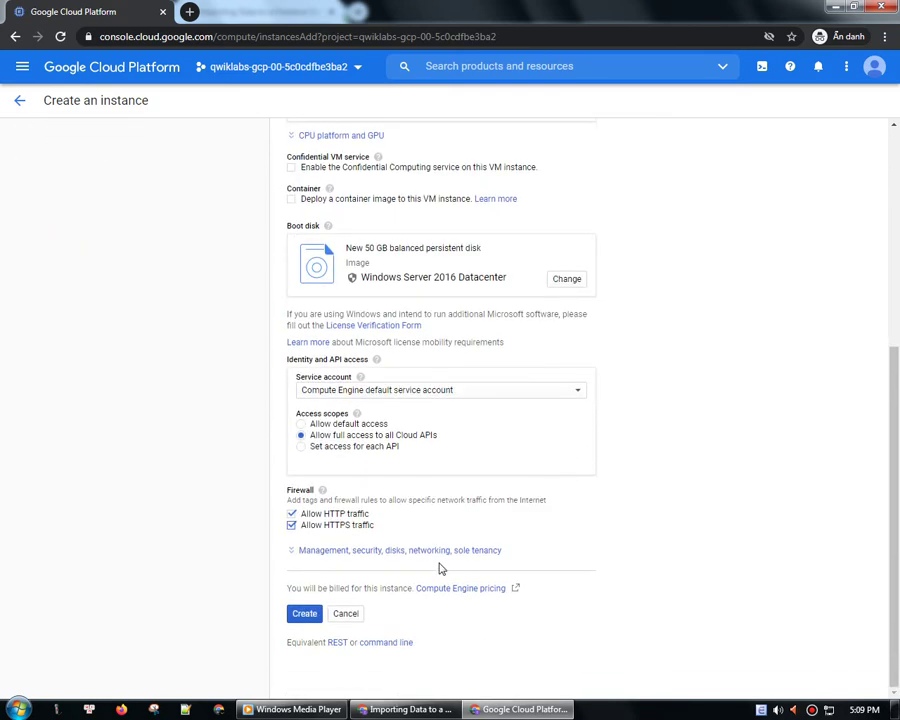
click(305, 615)
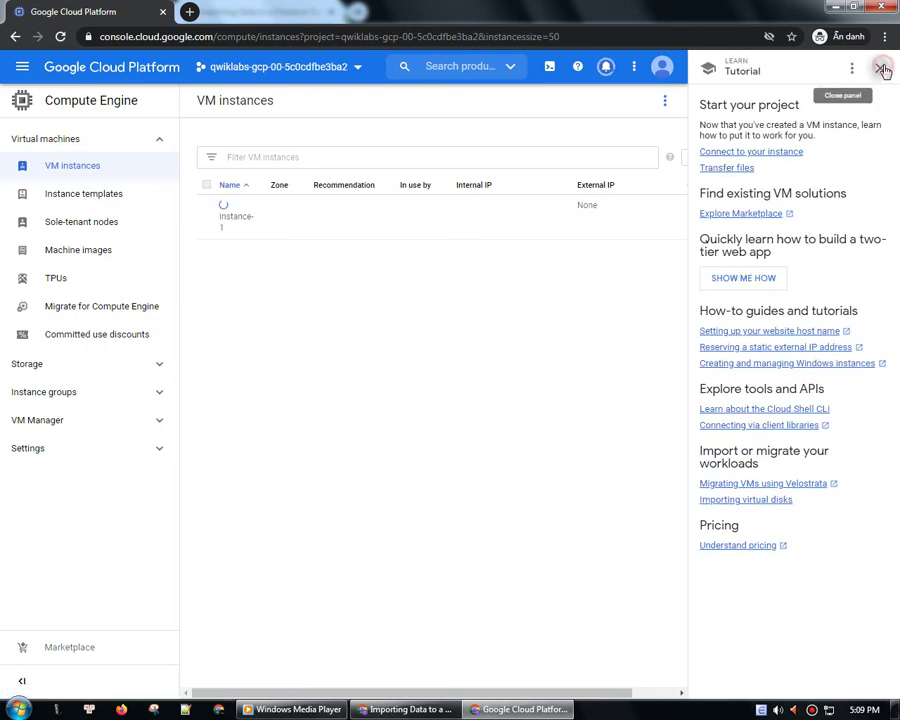
- Close the Tutorial side panel and switch to the Qwiklabs Firestore lab page
click(881, 72)
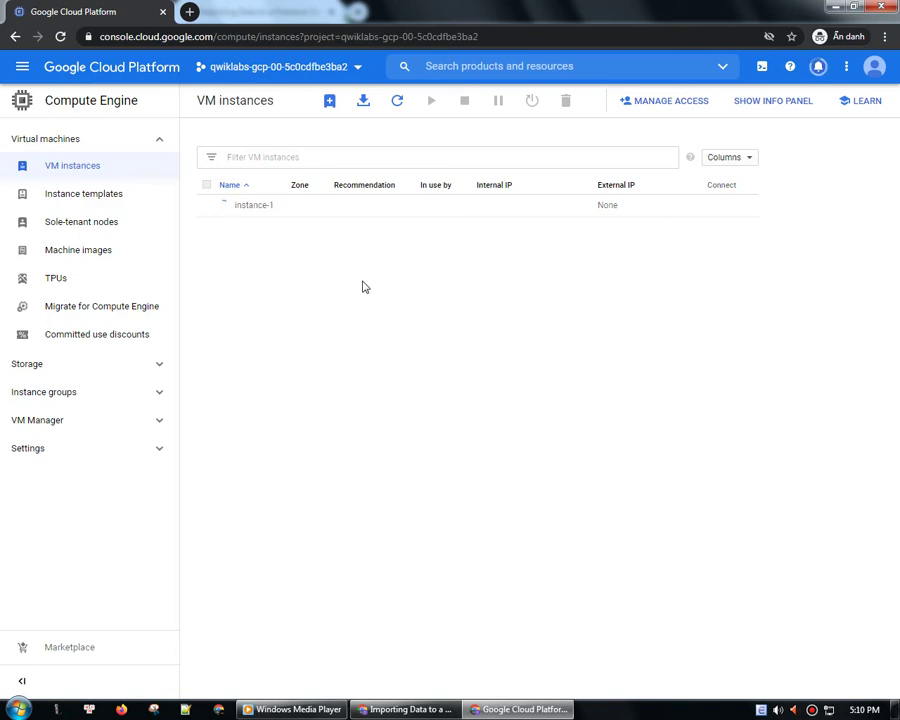
click(405, 709)
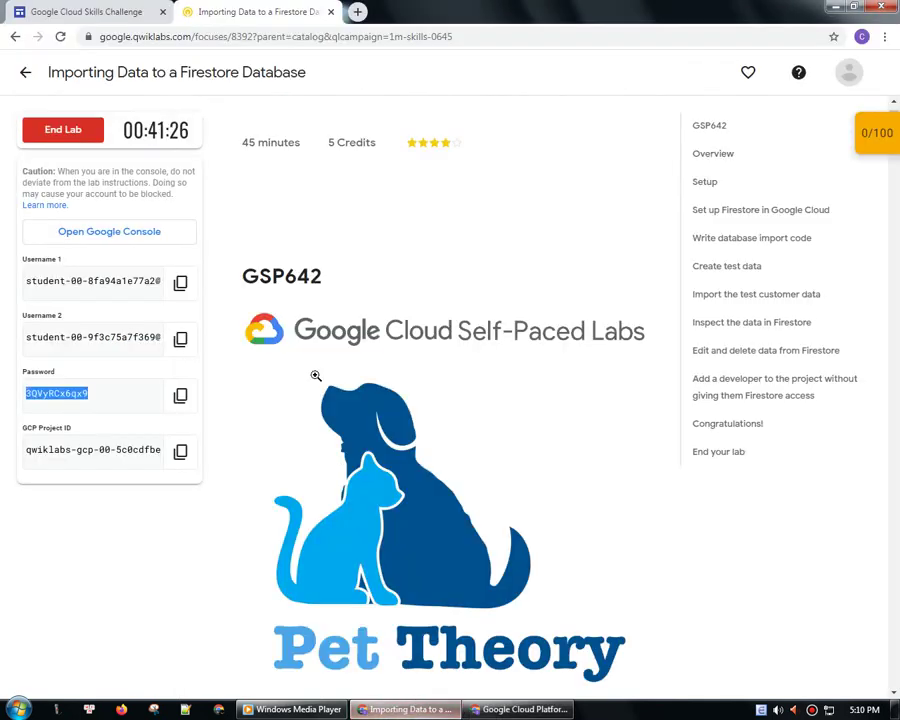
- Scroll through the Qwiklabs lab instructions, then Alt+Tab back to the VM instances list
drag(122, 130, 195, 135)
click(267, 213)
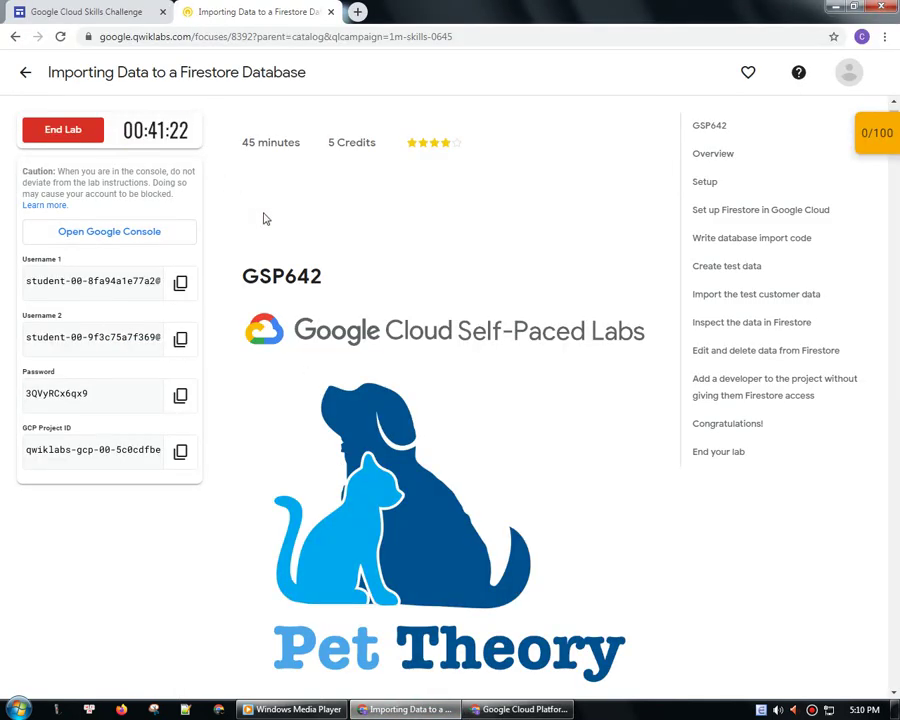
scroll(249, 332, down, 4)
scroll(249, 332, up, 4)
scroll(248, 330, down, 4)
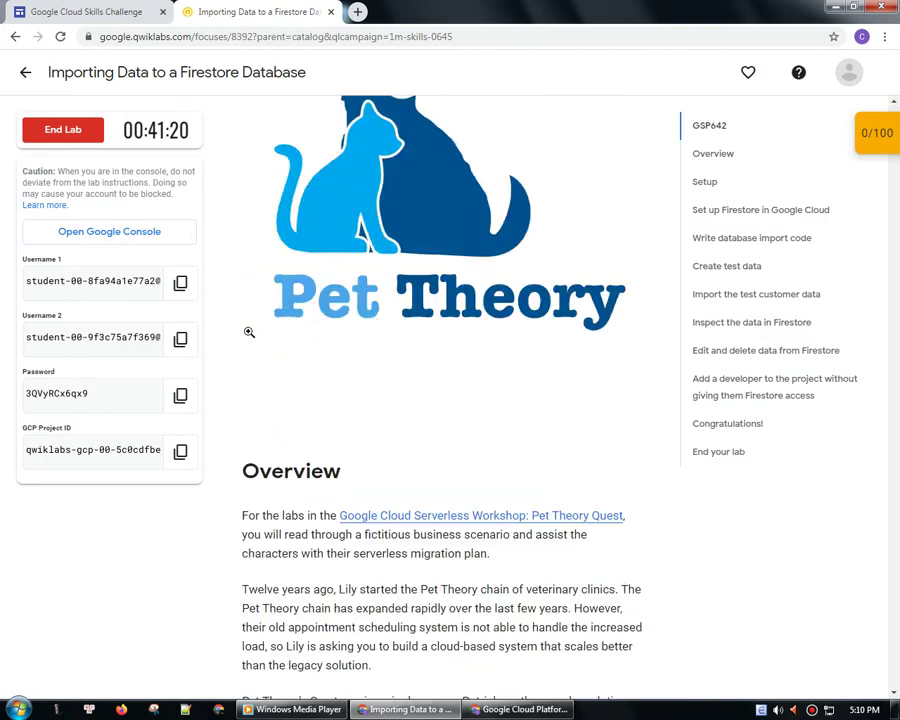
scroll(248, 330, down, 4)
scroll(251, 338, up, 4)
scroll(249, 333, up, 5)
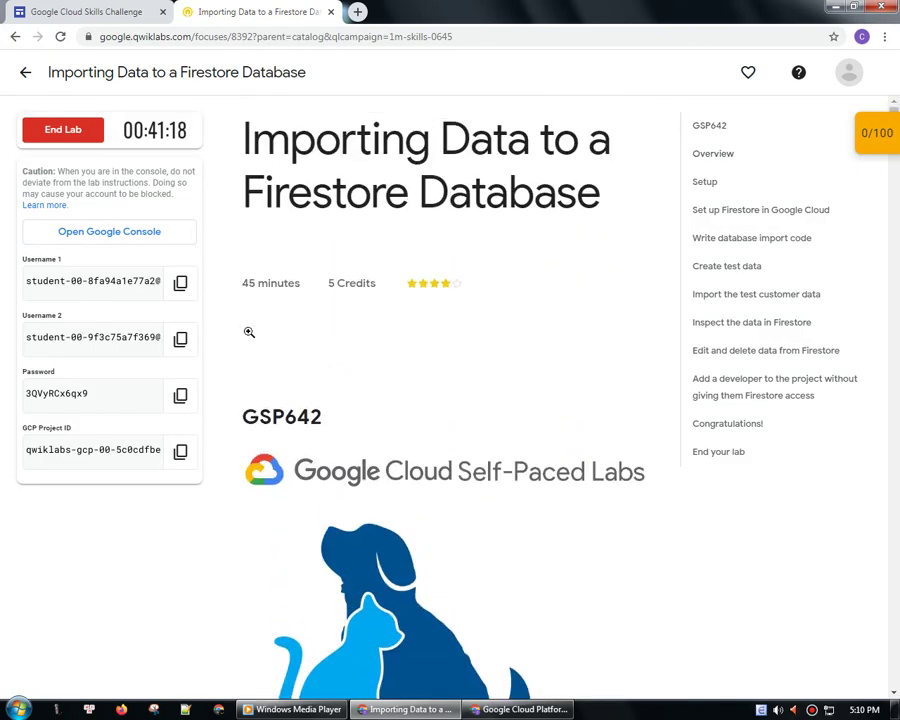
key(alt+Tab)
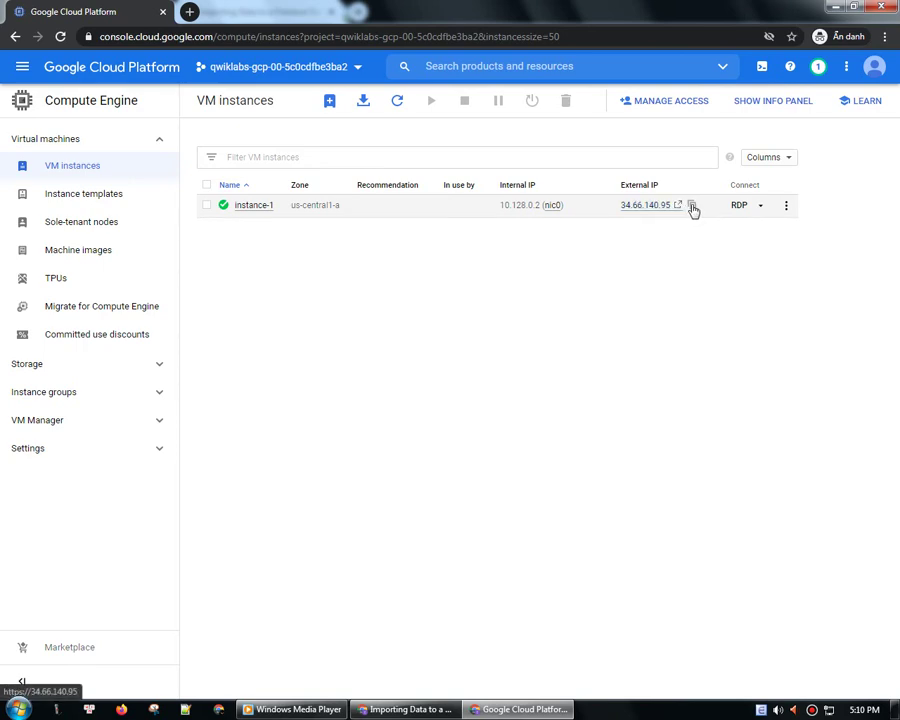
- Copy instance-1's external IP and choose Set Windows password from the RDP menu
click(692, 206)
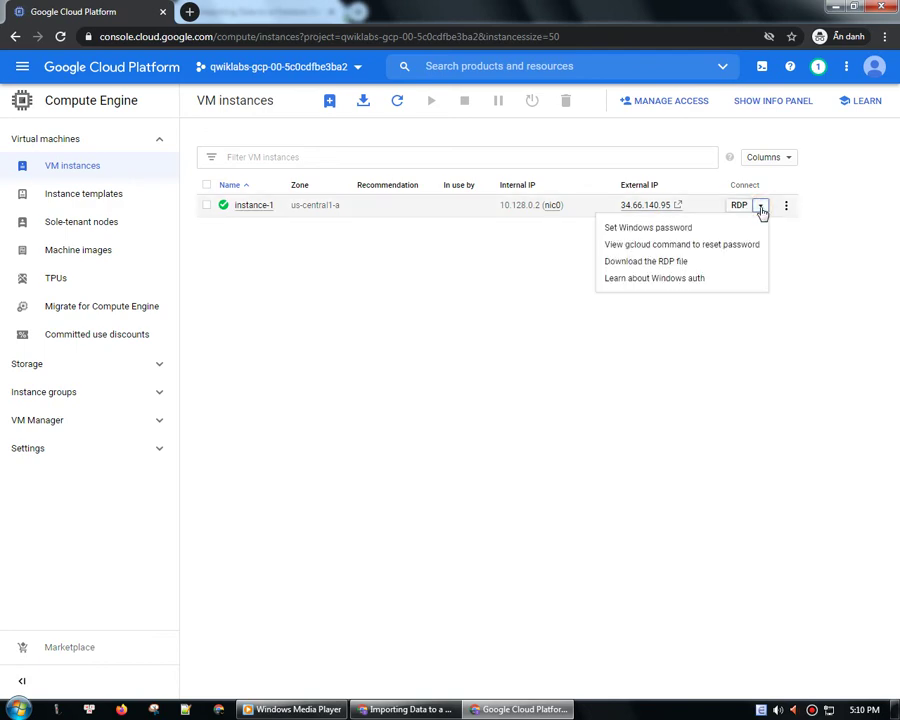
click(685, 229)
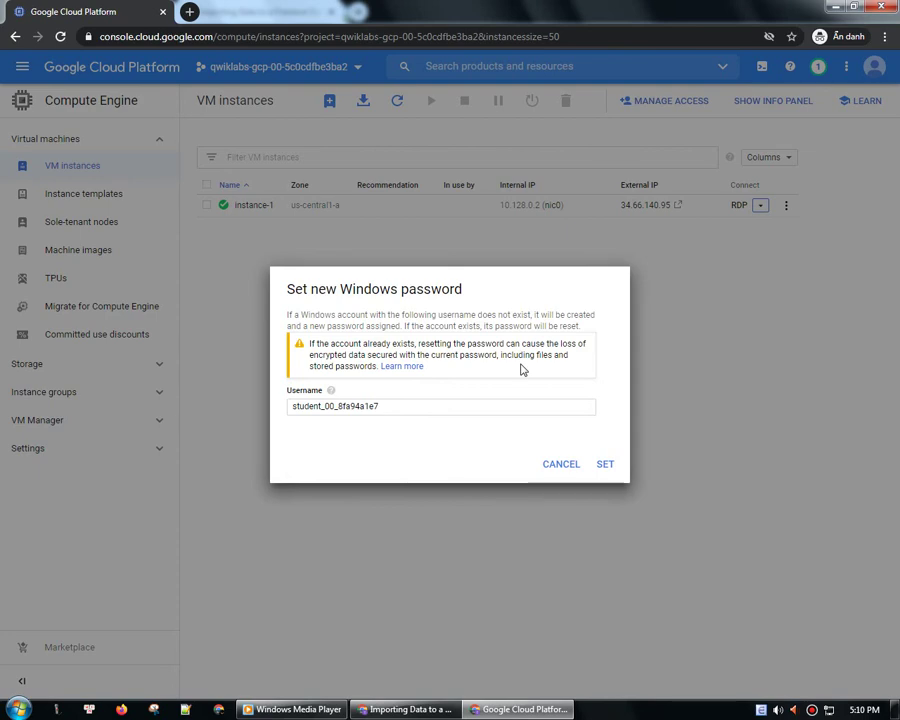
- Run mstsc and connect to 34.66.140.95, trusting the remote computer permanently
key(super+r)
key(Return)
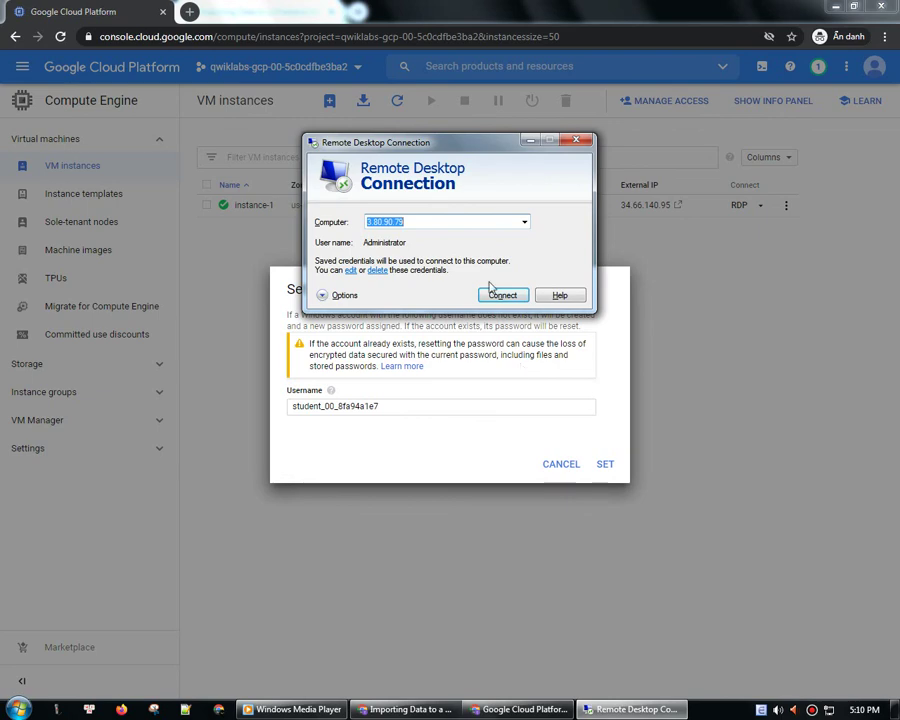
key(ctrl+v)
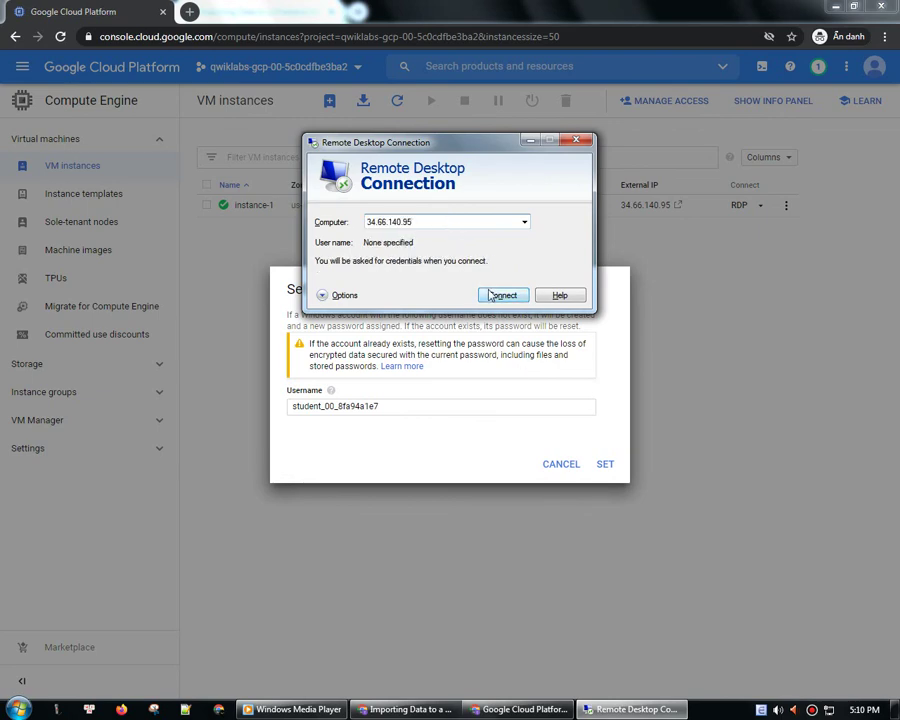
click(500, 296)
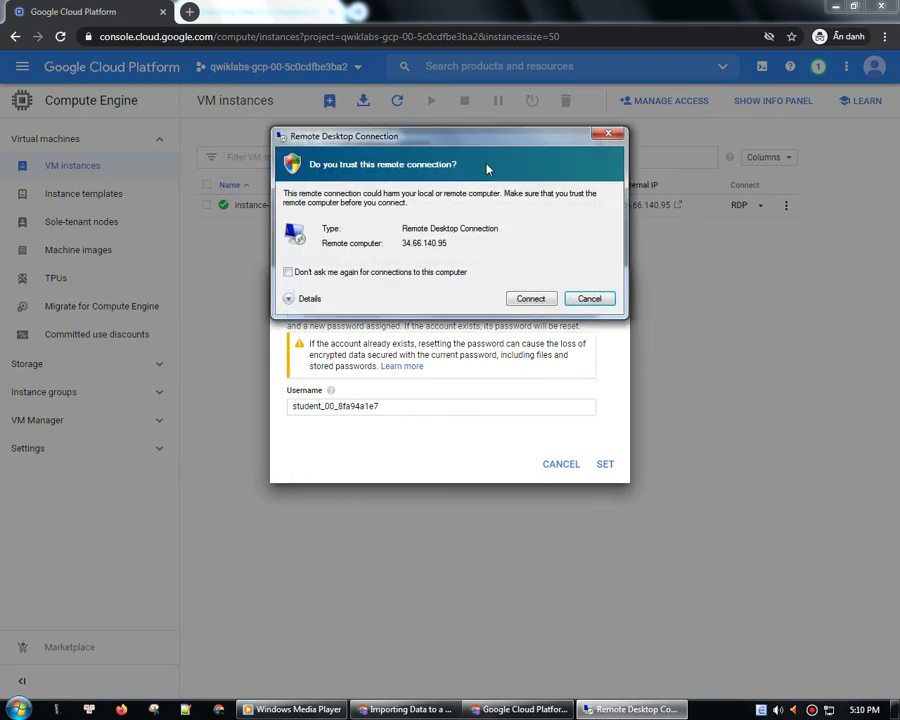
click(288, 271)
click(530, 302)
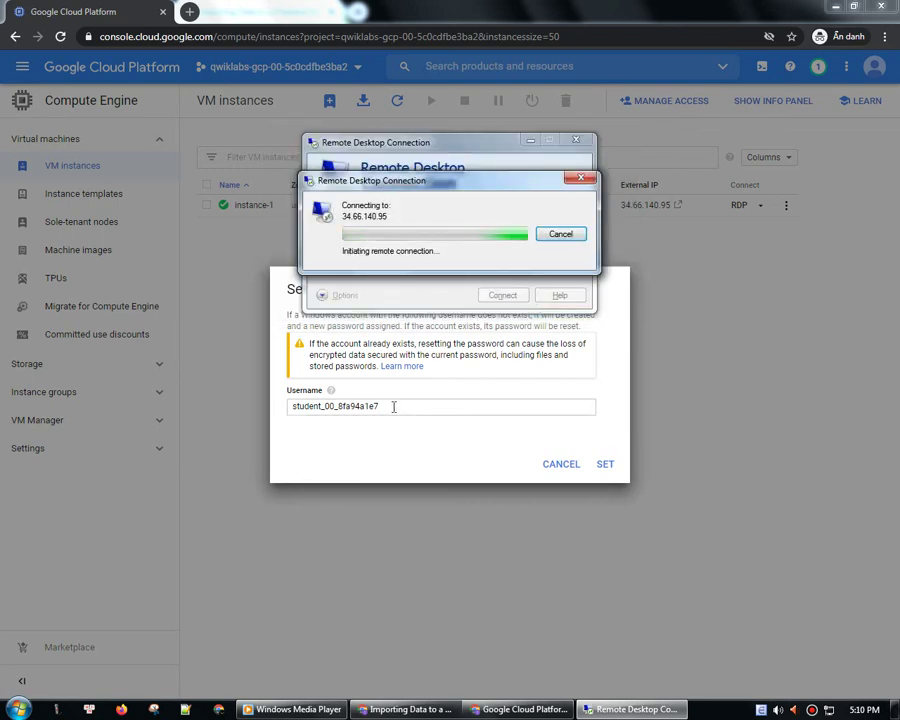
- Copy the pre-filled username and generate instance-1's new Windows password
drag(392, 406, 290, 408)
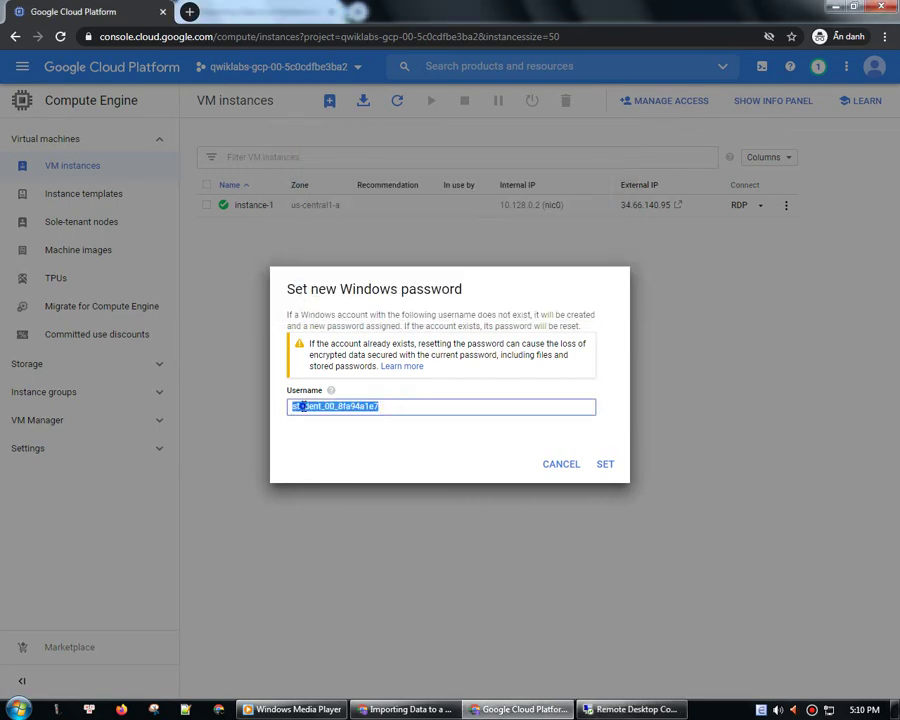
right_click(302, 406)
click(335, 430)
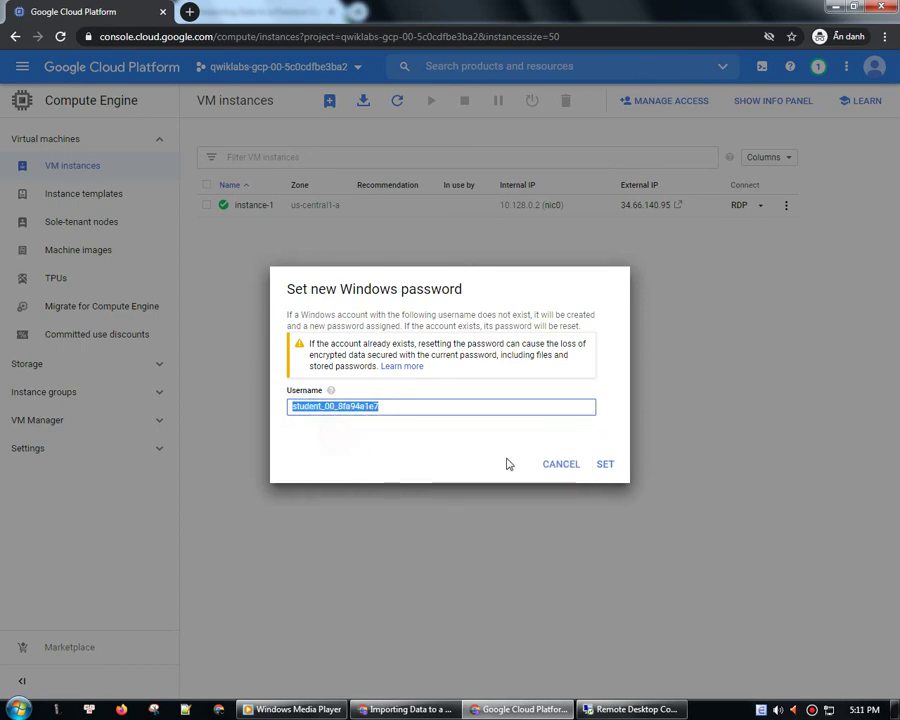
click(604, 466)
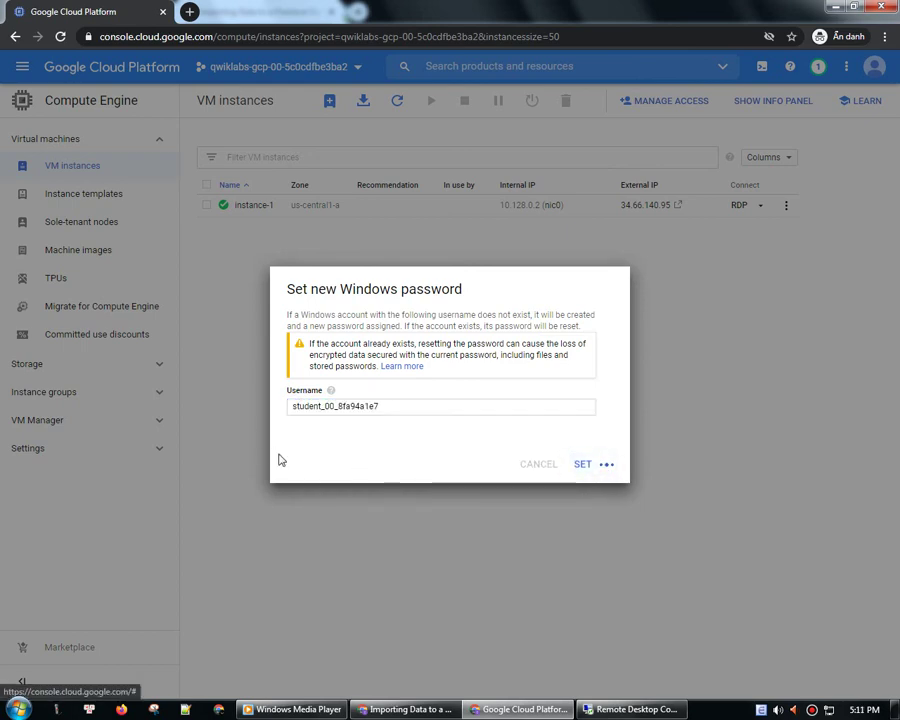
click(632, 706)
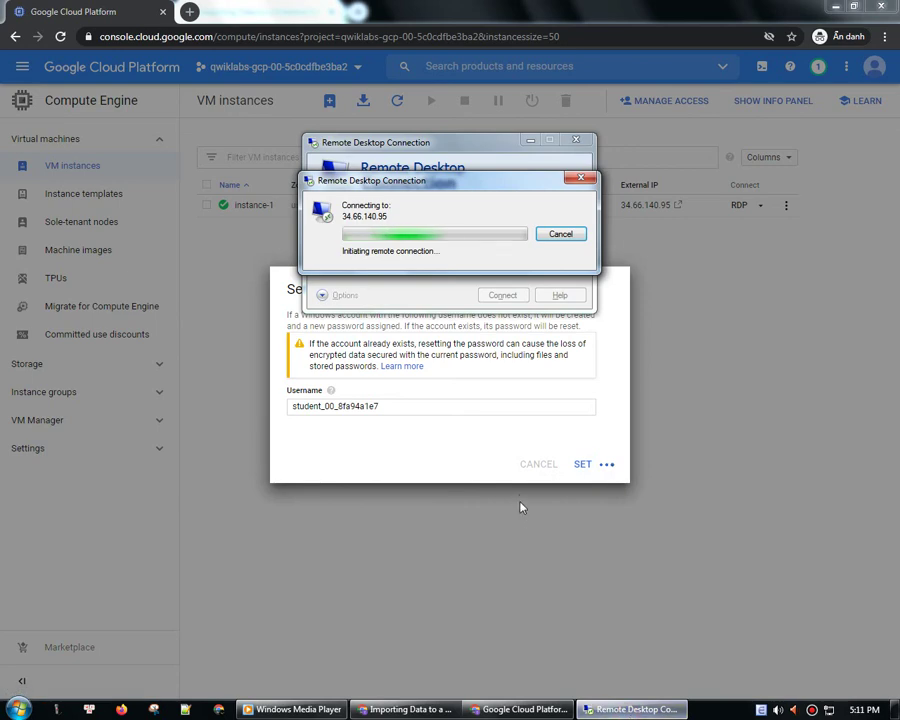
click(492, 455)
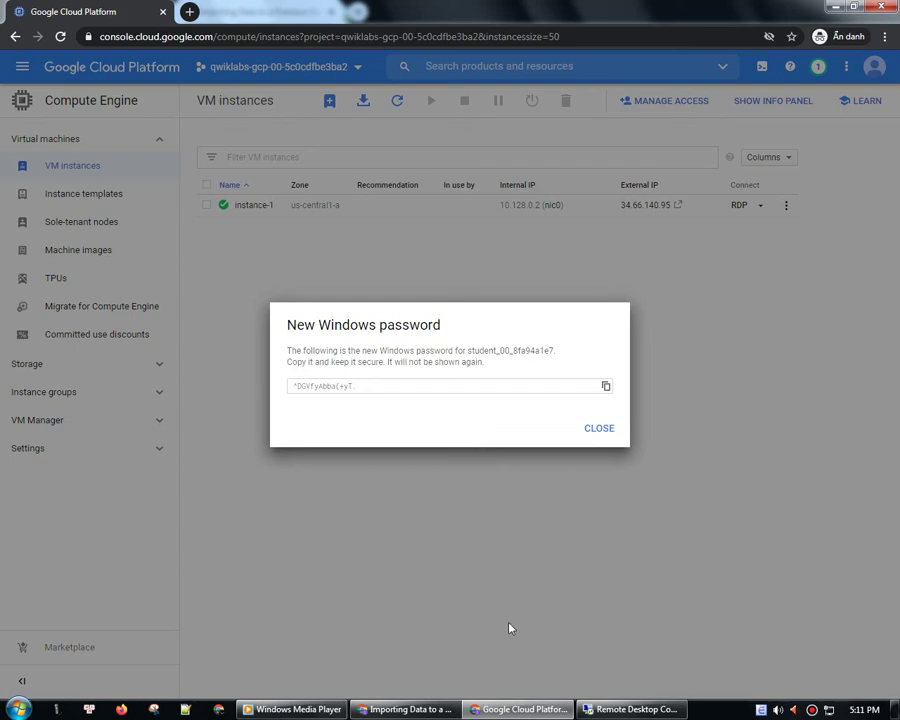
- Select the new password, retry the 34.66.140.95 connection, and dismiss both connection errors
click(377, 387)
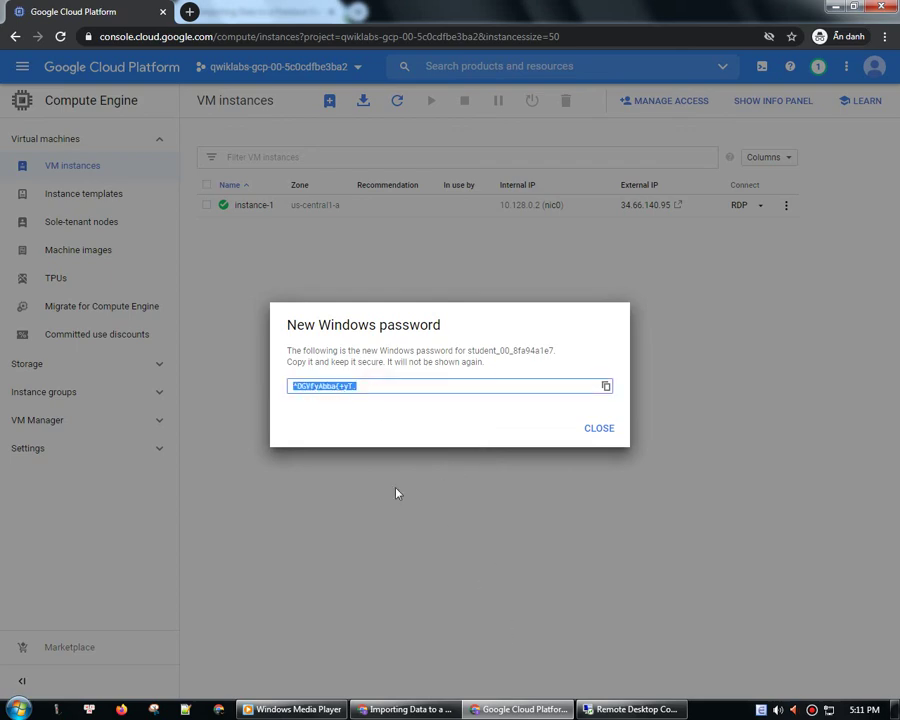
click(600, 708)
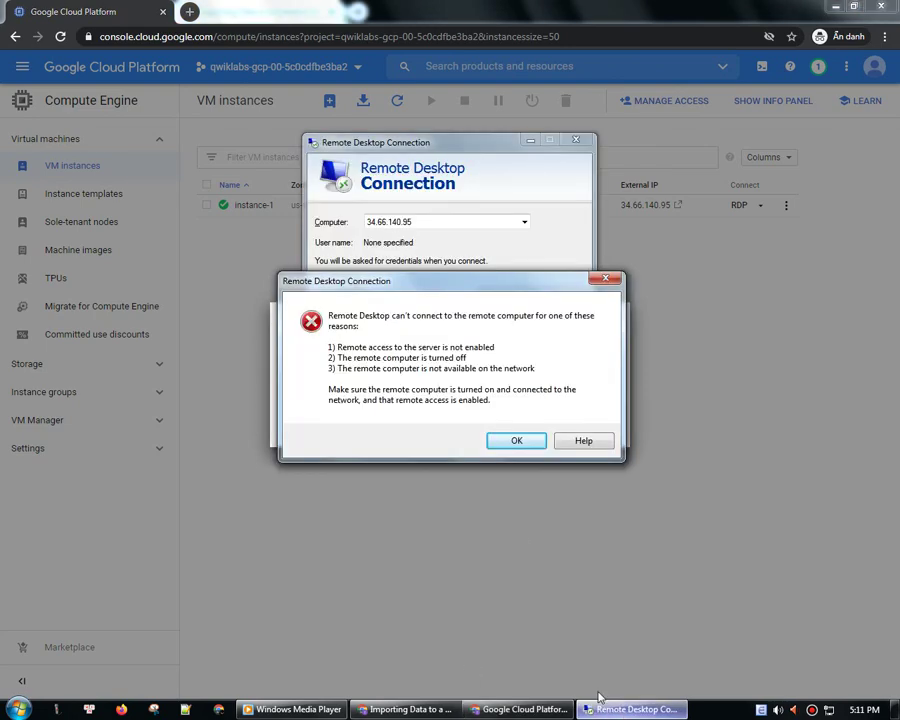
click(510, 441)
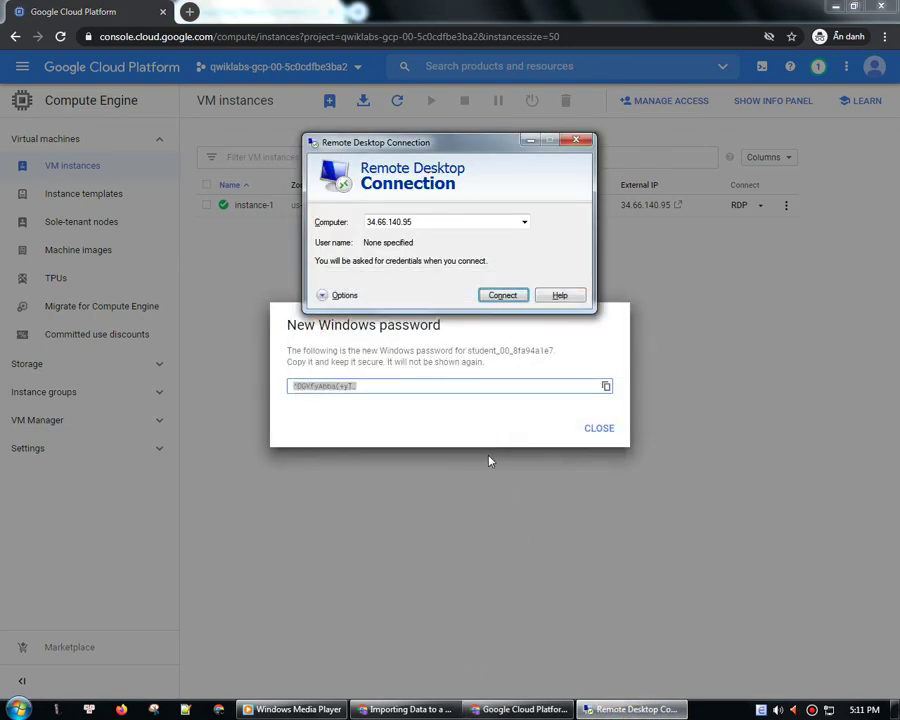
click(505, 298)
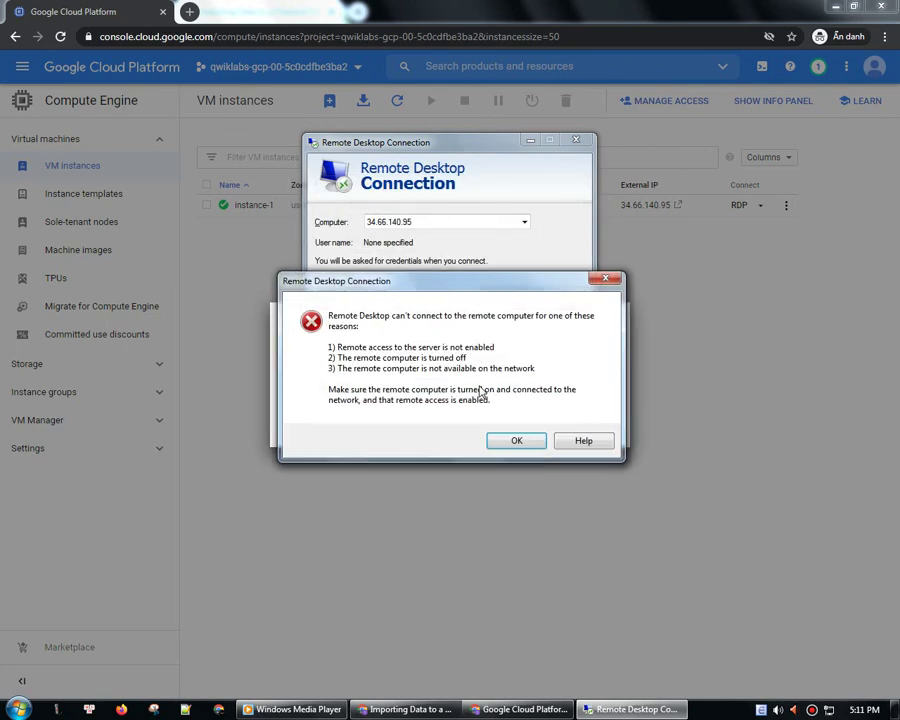
click(517, 441)
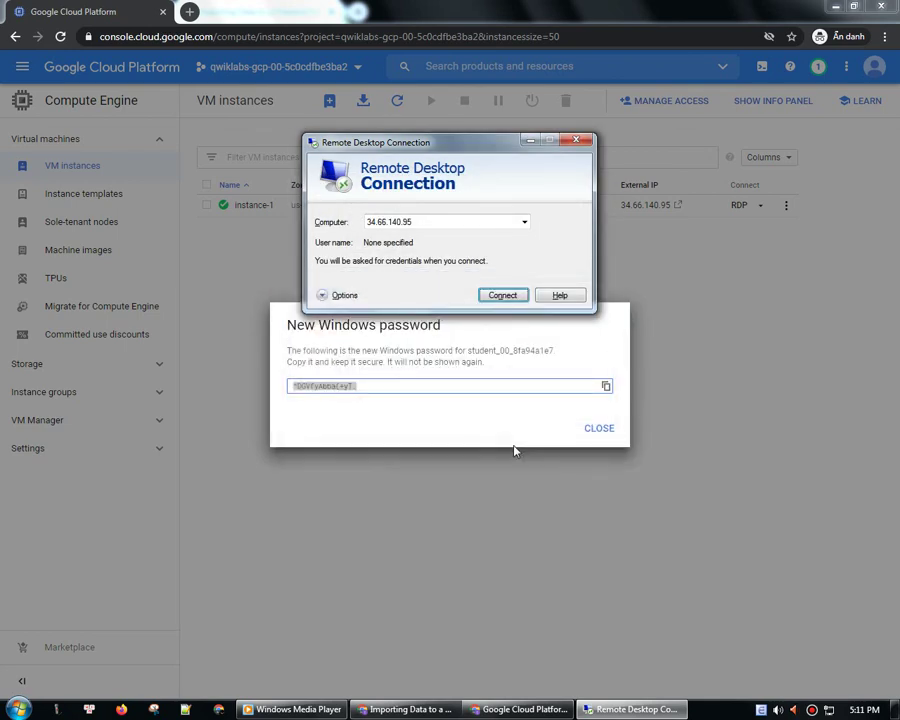